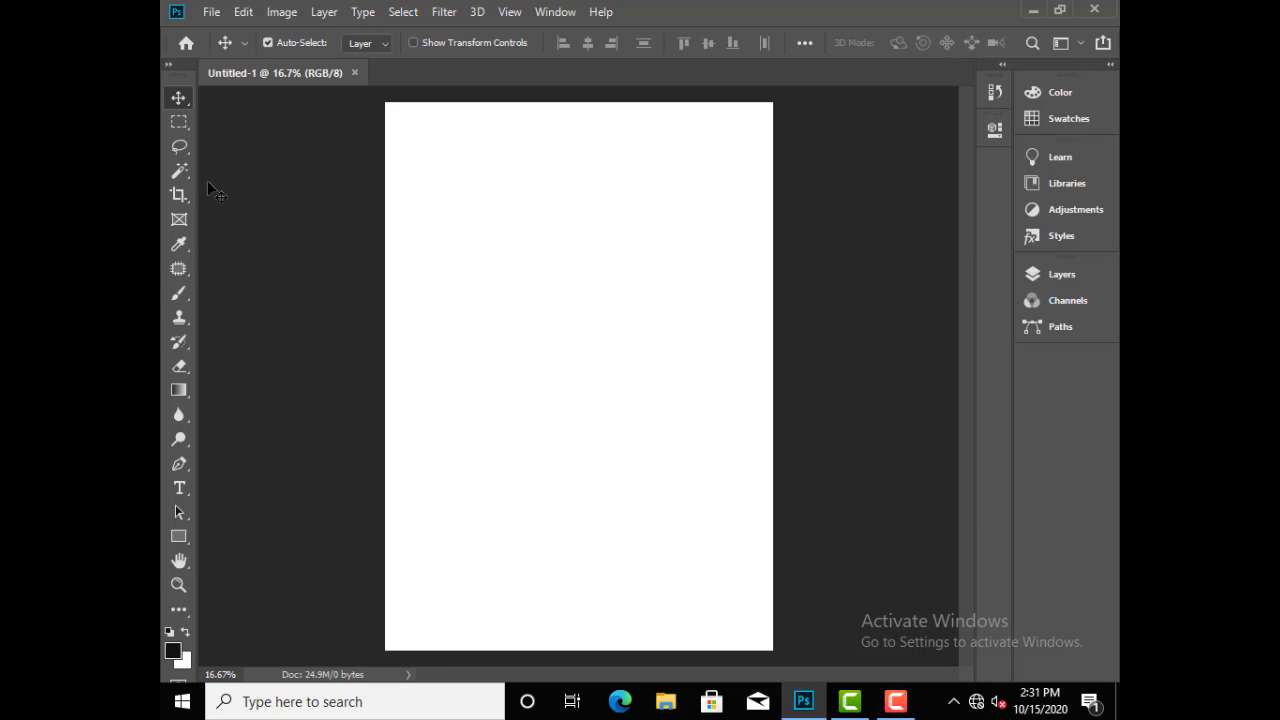
# Open the hooded reaper image pngwing.com (6) from Downloads and bring it into the Untitled-1 page
pyautogui.click(211, 11)
pyautogui.click(228, 48)
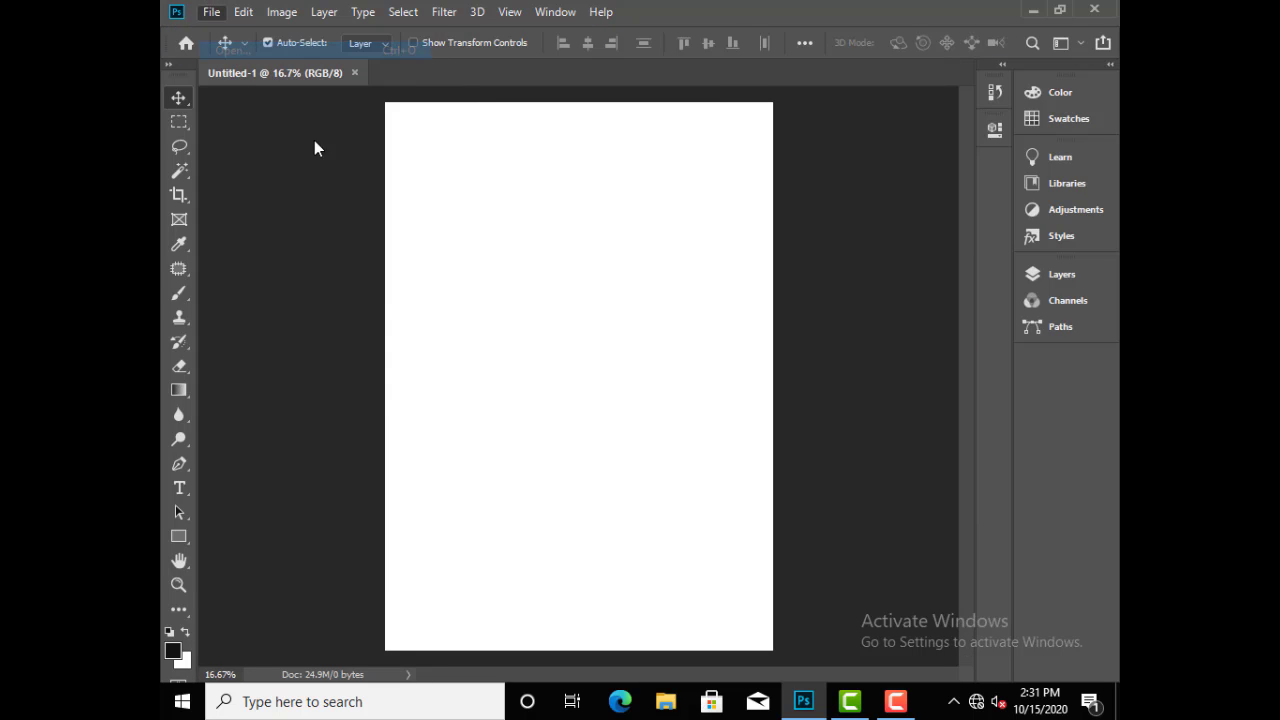
pyautogui.click(443, 170)
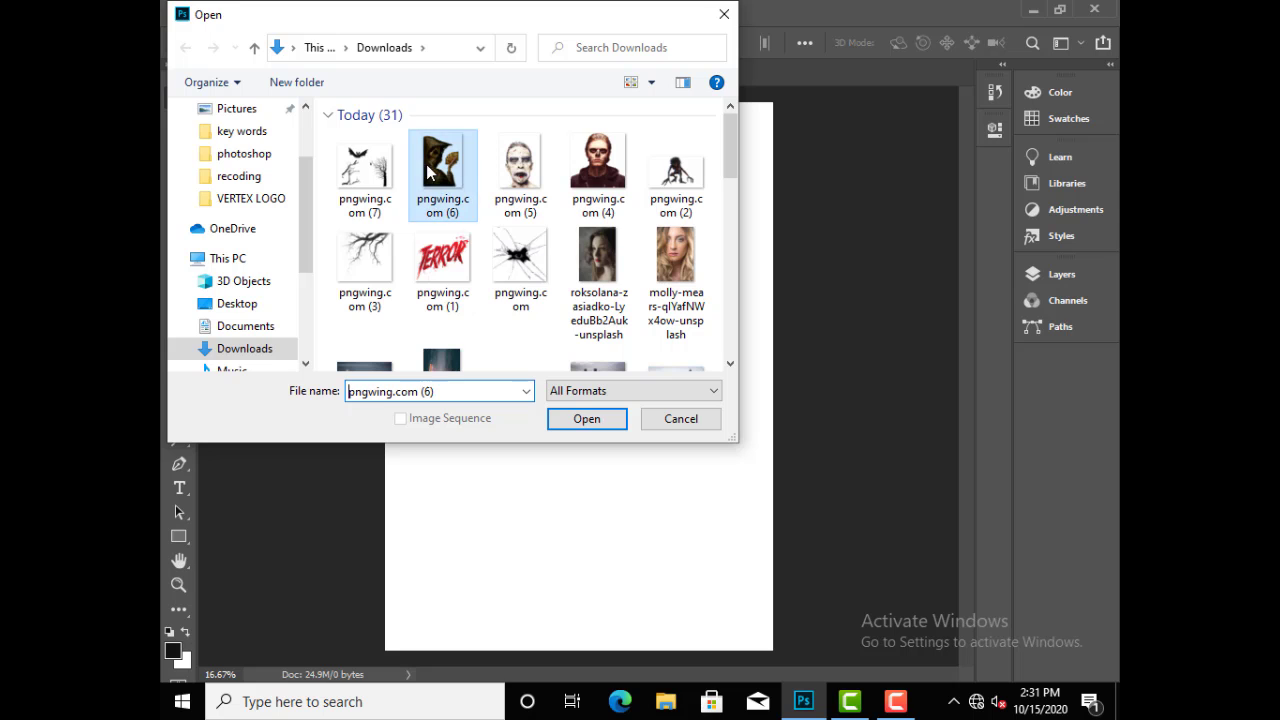
pyautogui.click(583, 419)
pyautogui.moveTo(454, 263); pyautogui.dragTo(430, 192)
# Scale the reaper up proportionally, fit it flush into the page's upper-left corner, and close its source file
pyautogui.hotkey('ctrl', 't')
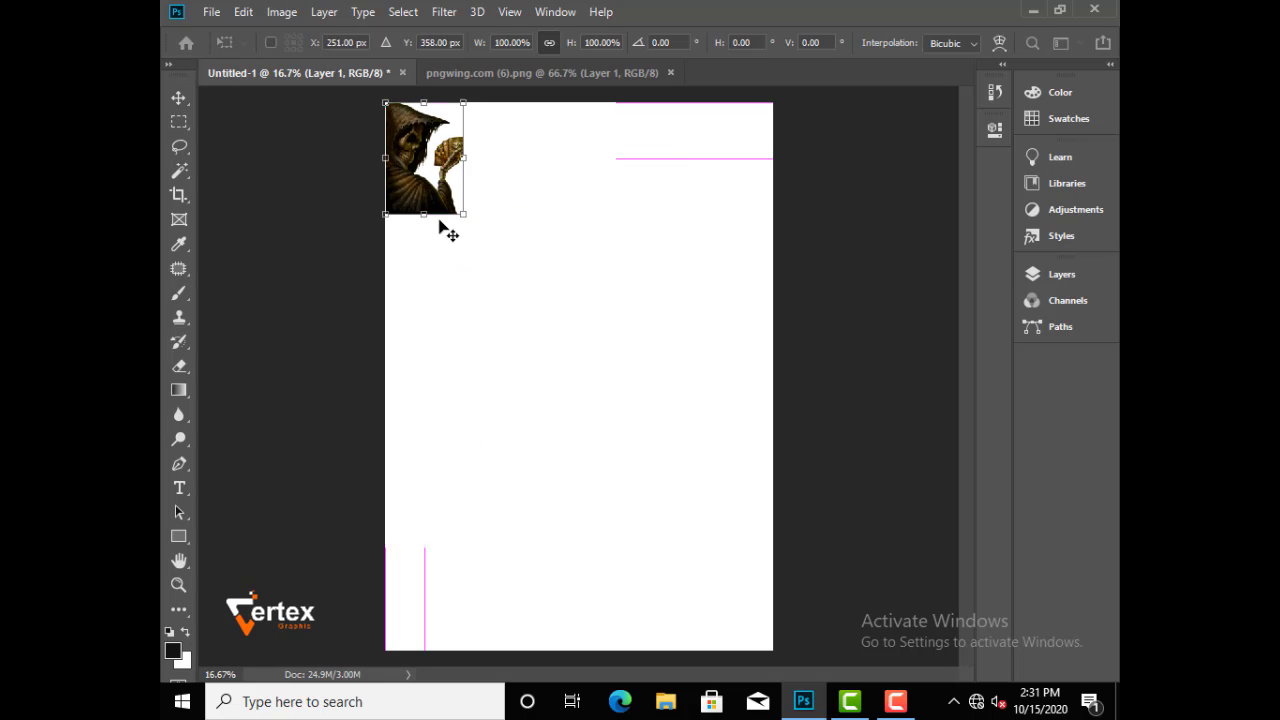
pyautogui.moveTo(481, 236); pyautogui.dragTo(570, 436)
pyautogui.moveTo(453, 375); pyautogui.dragTo(449, 353)
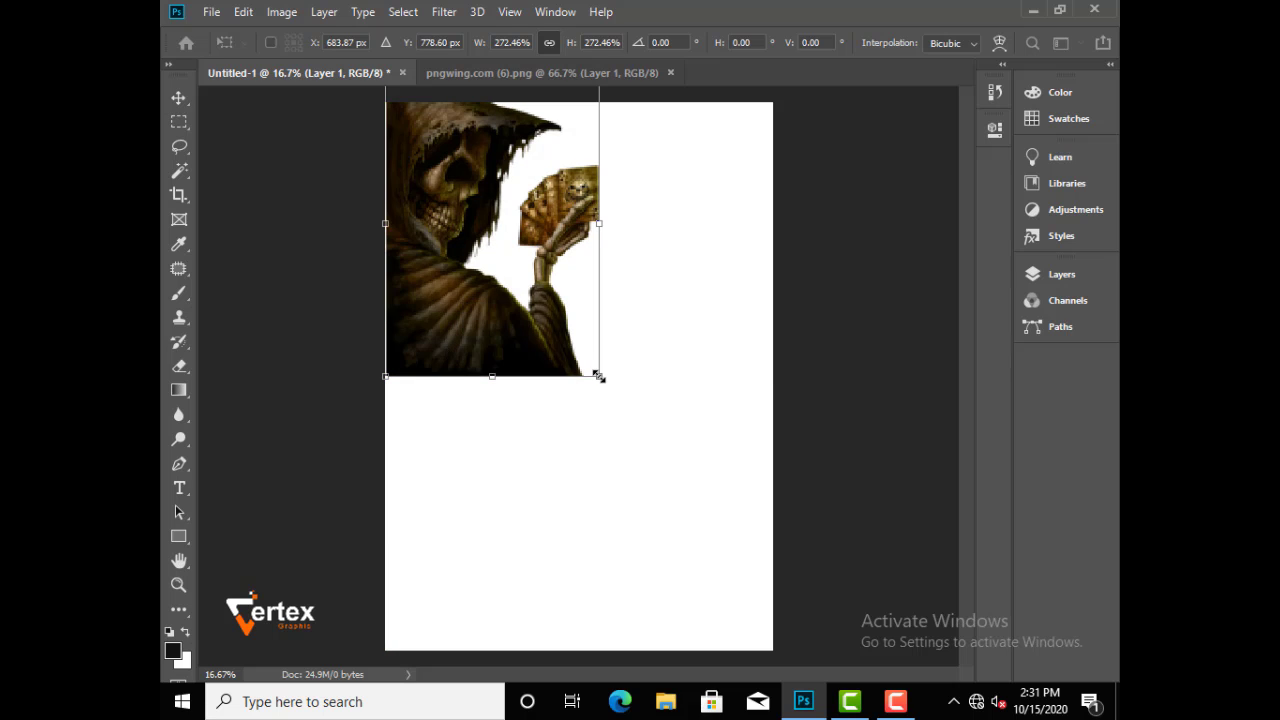
pyautogui.moveTo(598, 376); pyautogui.dragTo(640, 404)
pyautogui.press('Return')
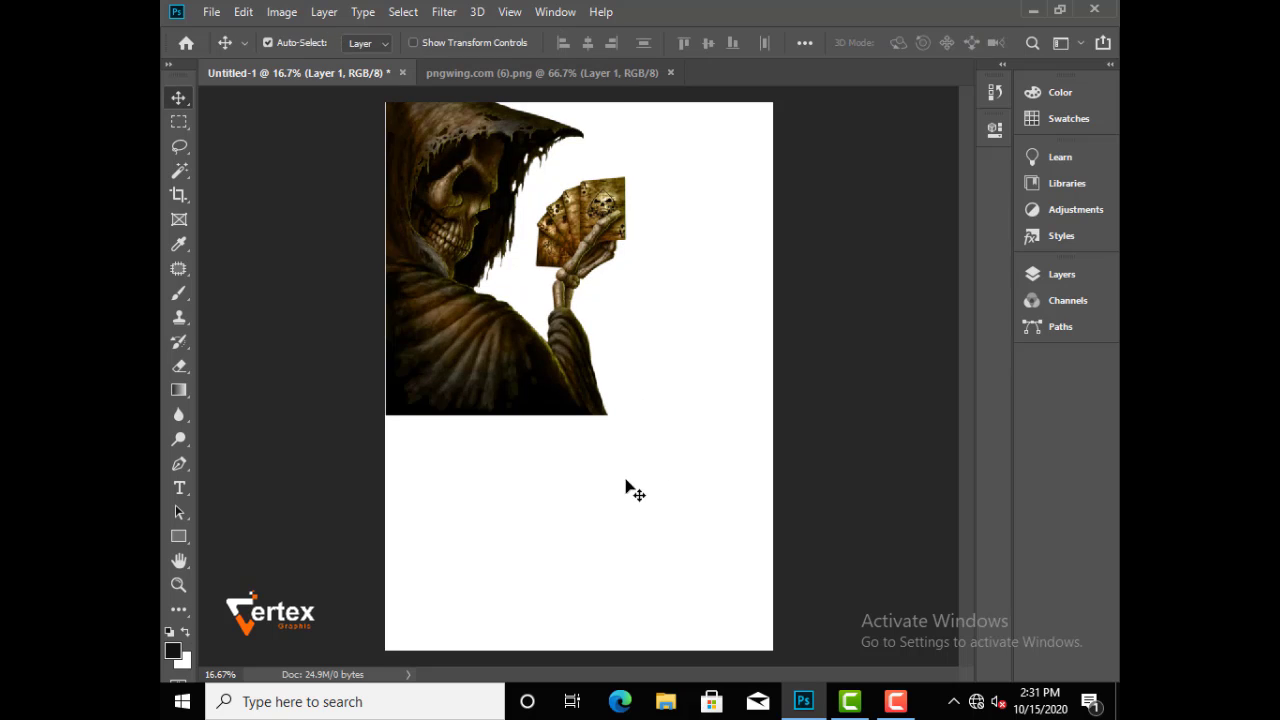
pyautogui.moveTo(463, 353); pyautogui.dragTo(463, 353)
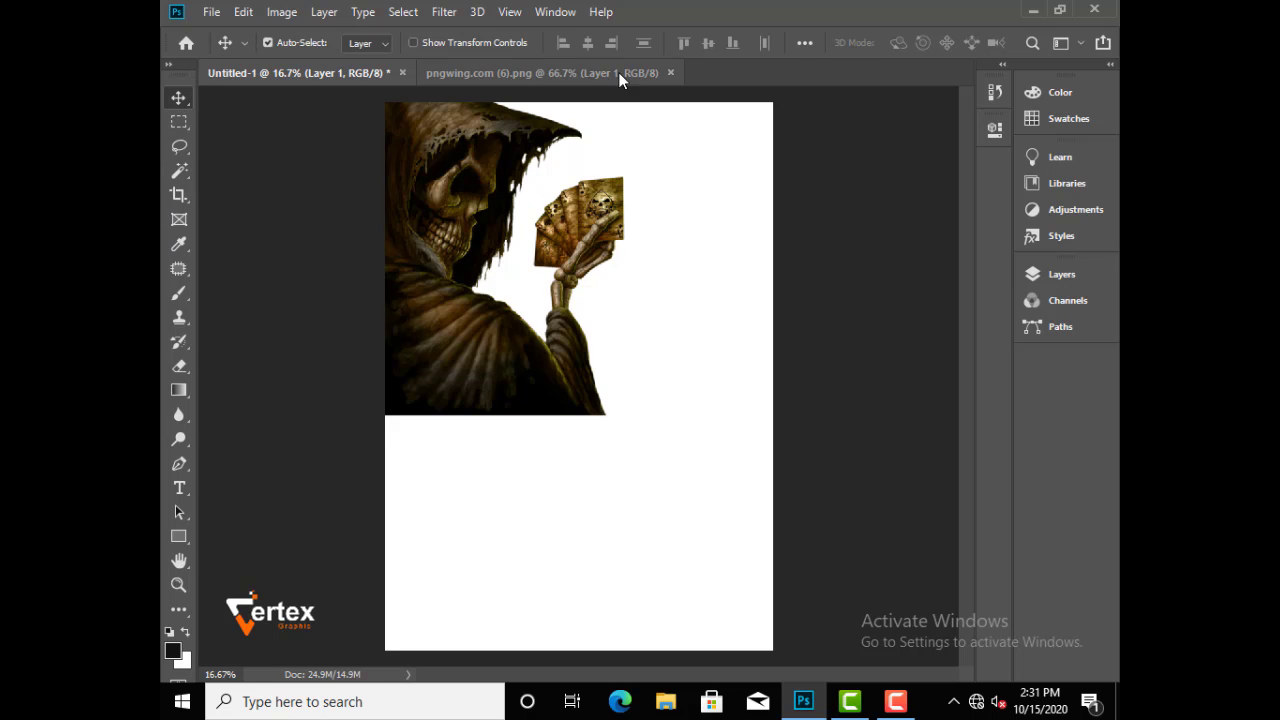
pyautogui.click(670, 73)
# Browse the city photos in Downloads and preview the dark night harbour skyline at full size
pyautogui.click(211, 11)
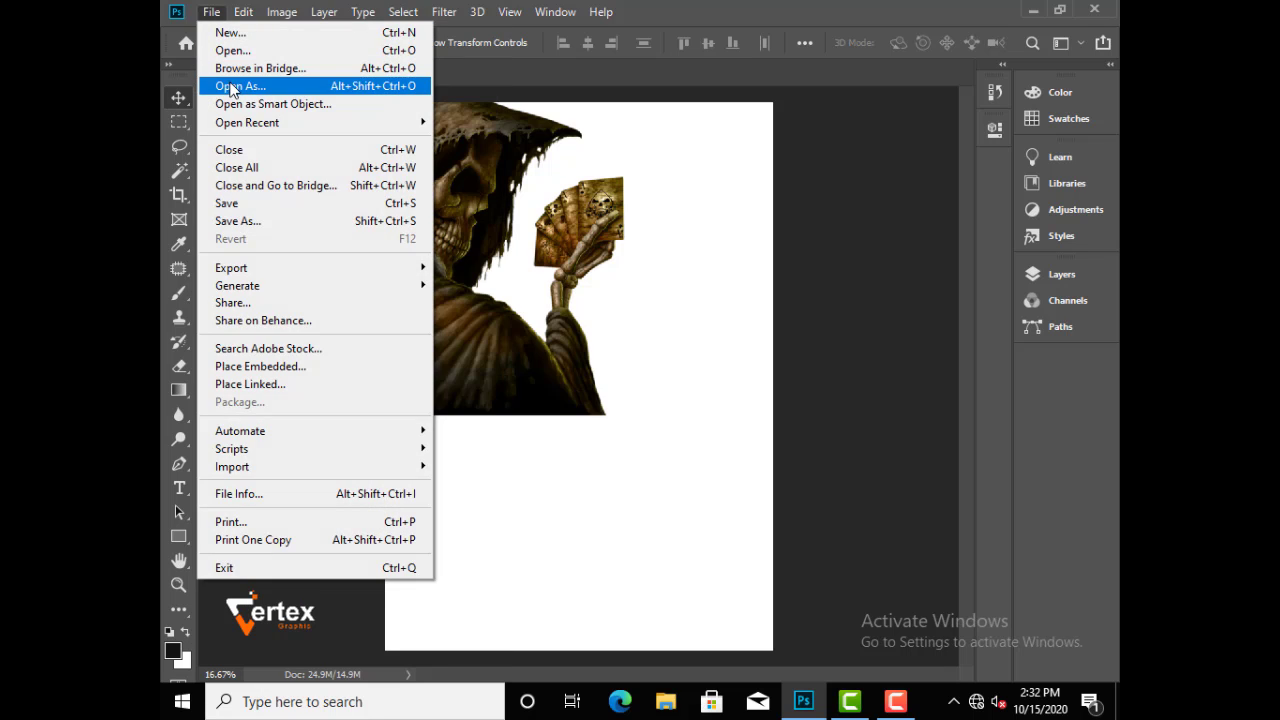
pyautogui.click(222, 51)
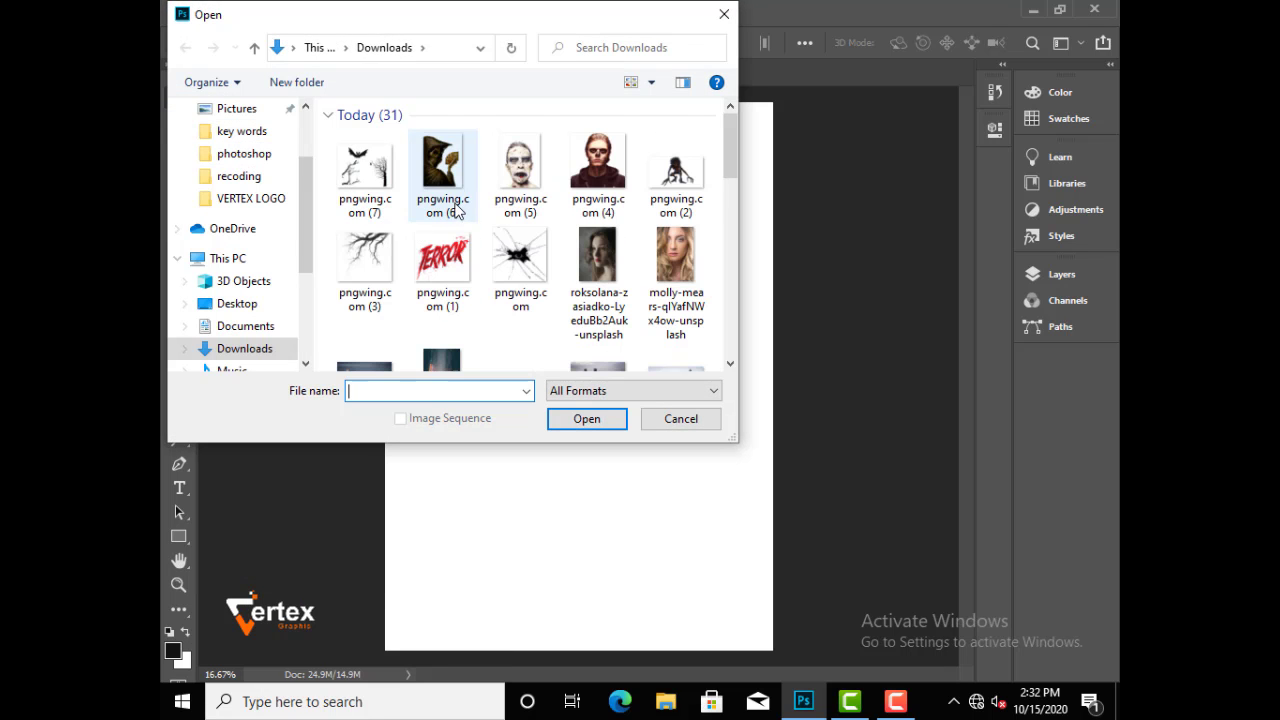
pyautogui.scroll(-3, 462, 250)
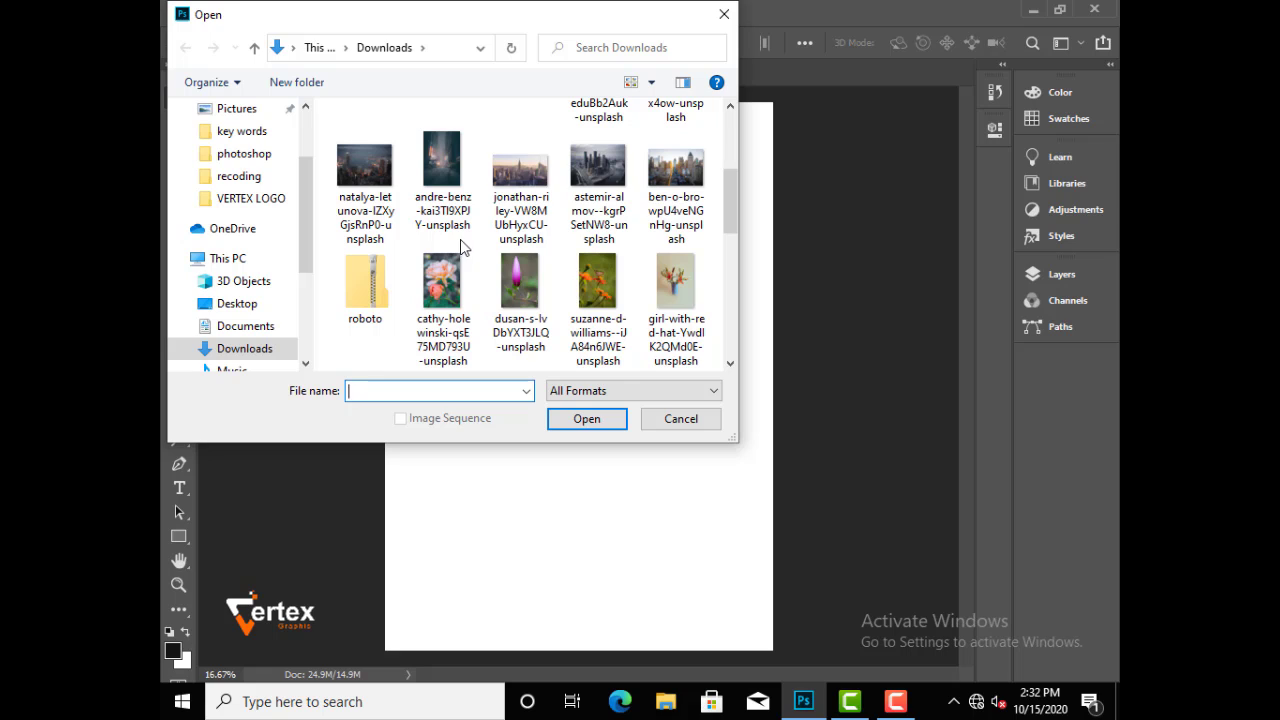
pyautogui.click(653, 198)
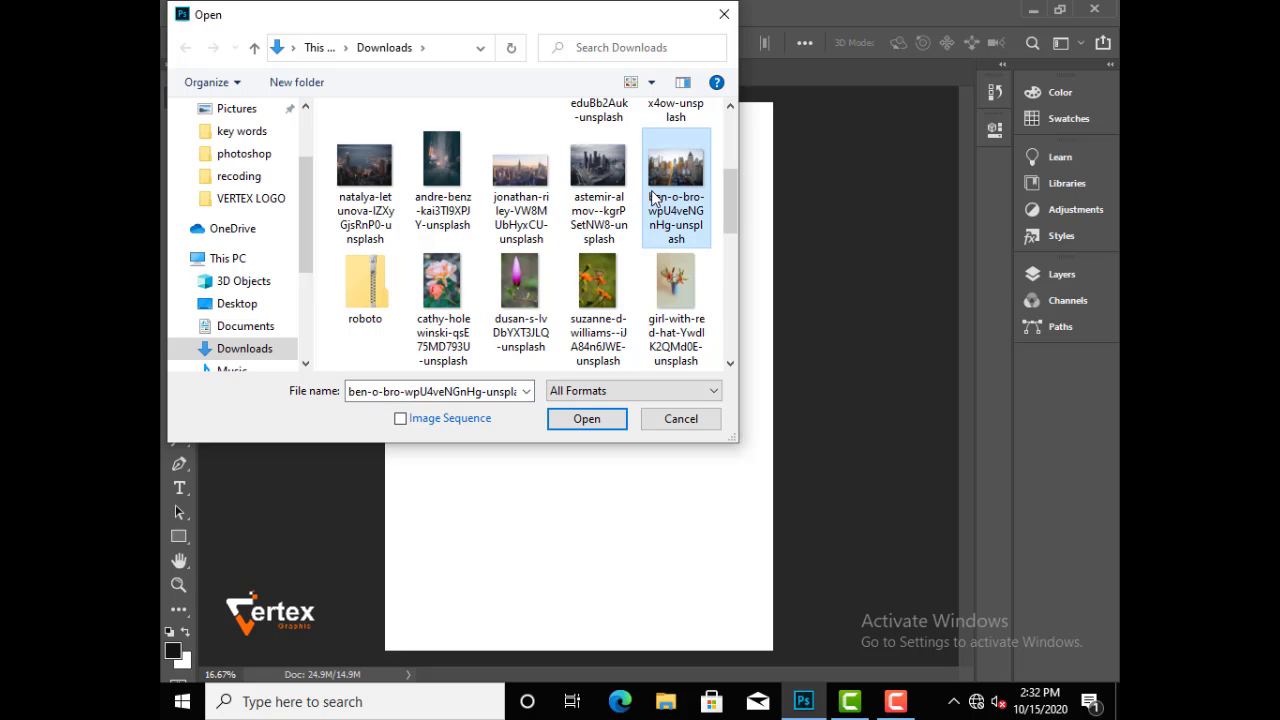
pyautogui.click(610, 193)
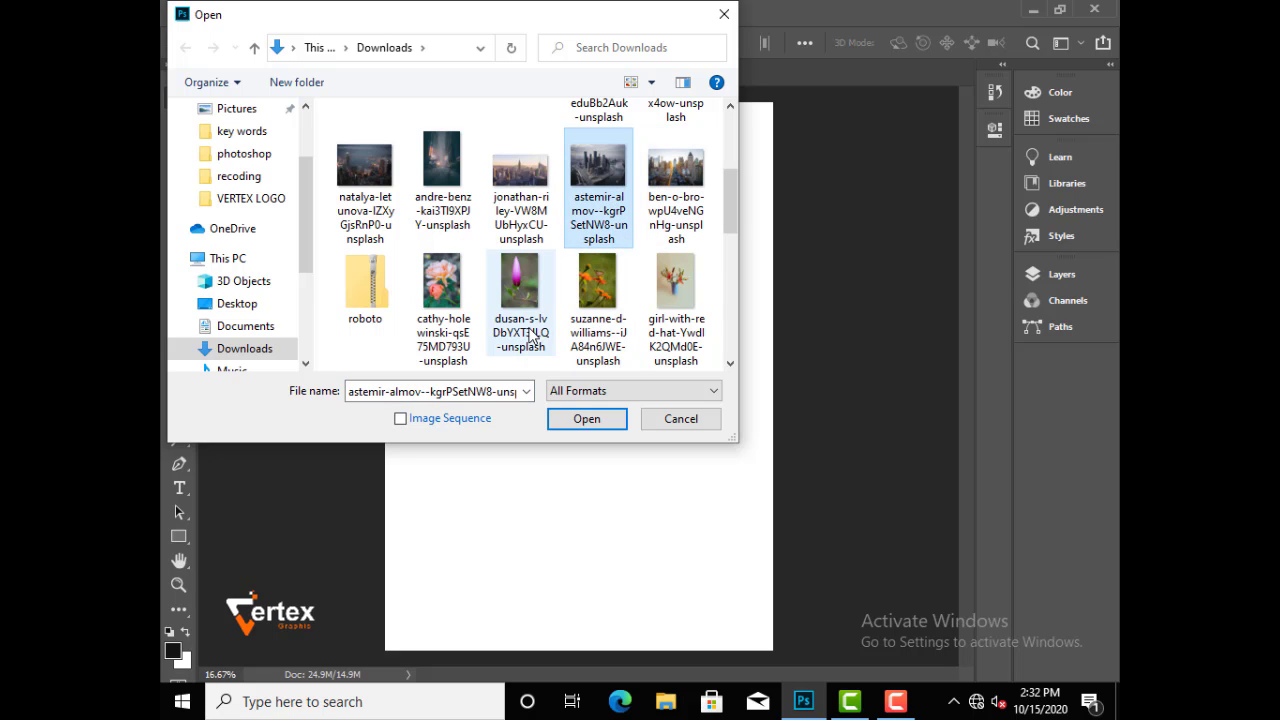
pyautogui.click(352, 178)
pyautogui.rightClick(349, 168)
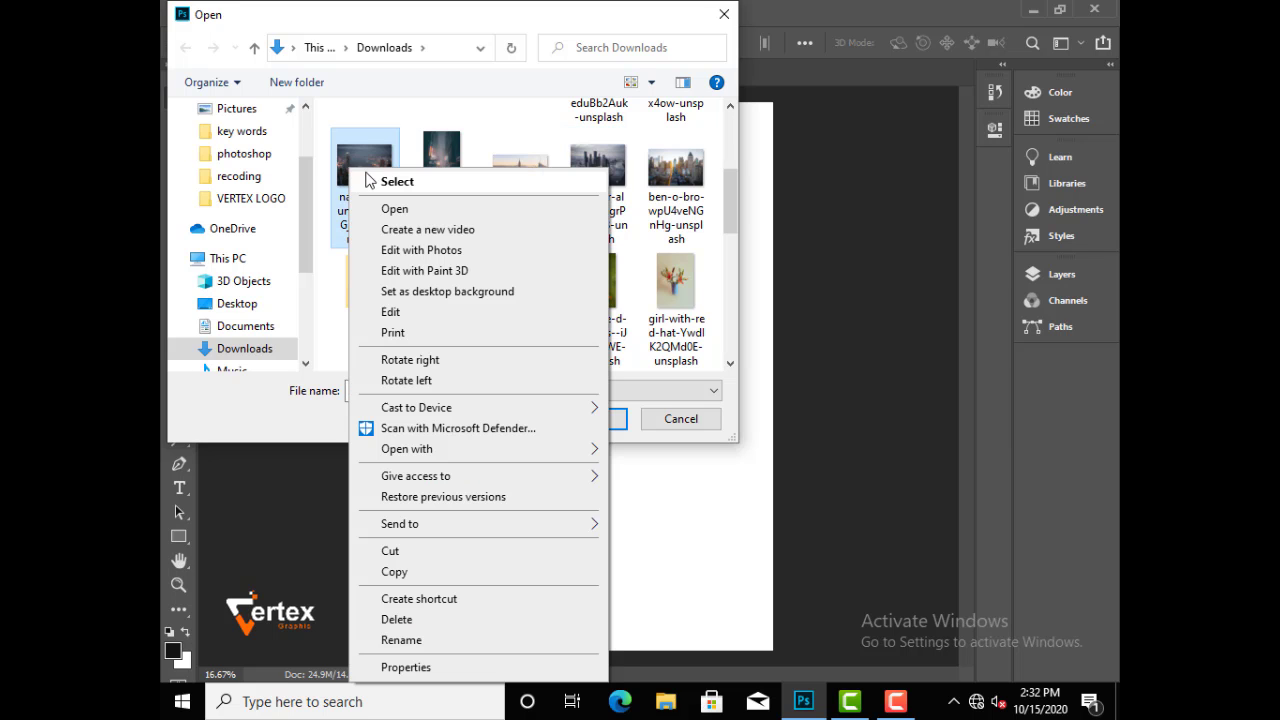
pyautogui.click(390, 210)
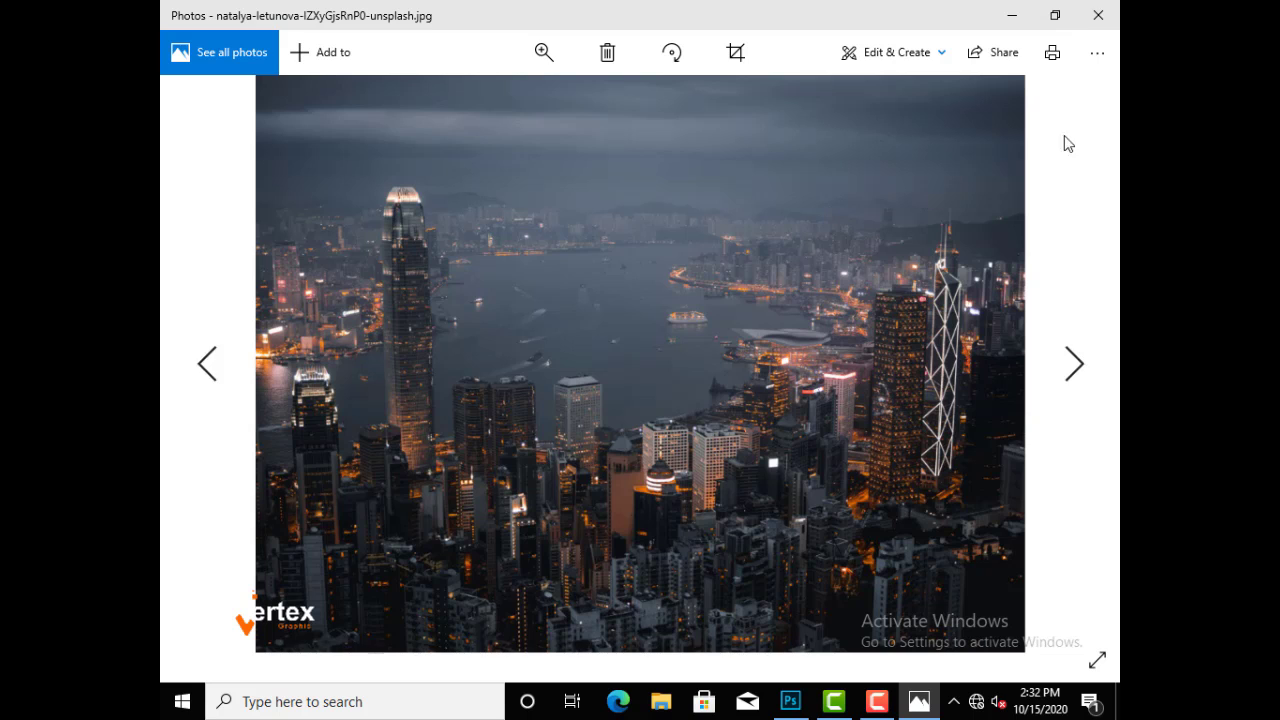
pyautogui.click(1097, 14)
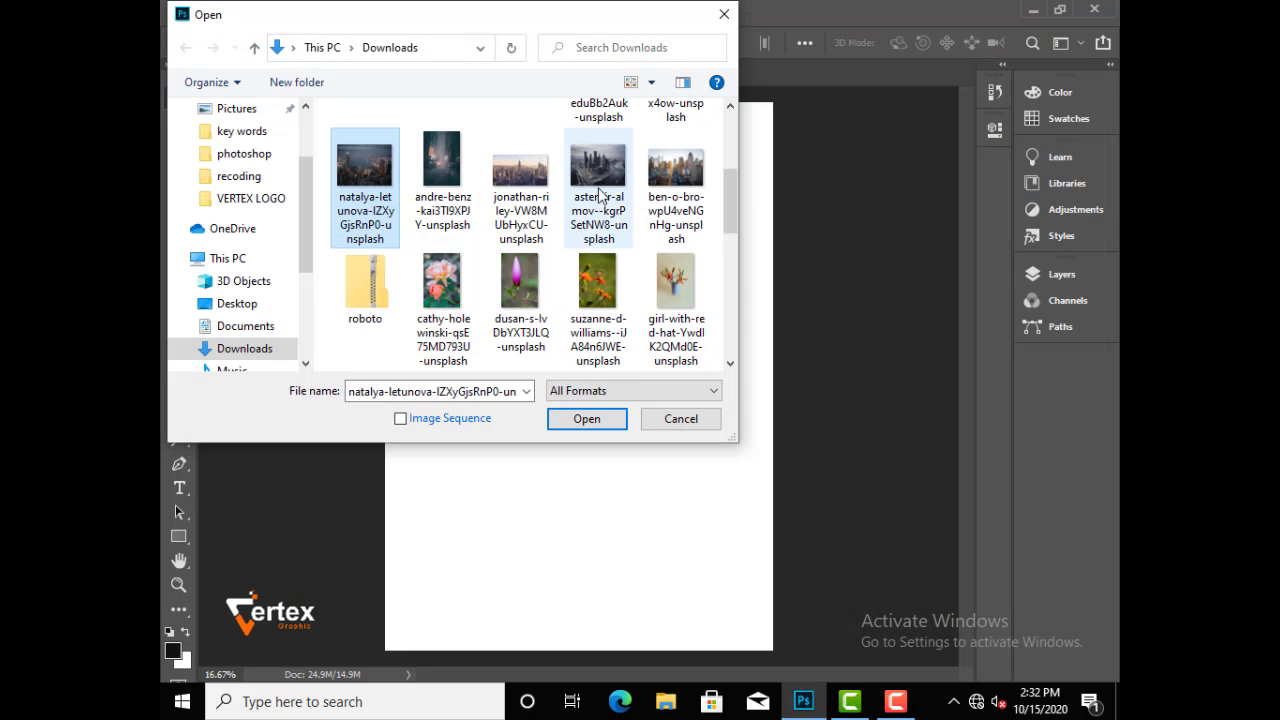
# Compare the two dark city photos and open the night harbour skyline
pyautogui.click(600, 195)
pyautogui.click(365, 180)
pyautogui.click(592, 195)
pyautogui.click(365, 185)
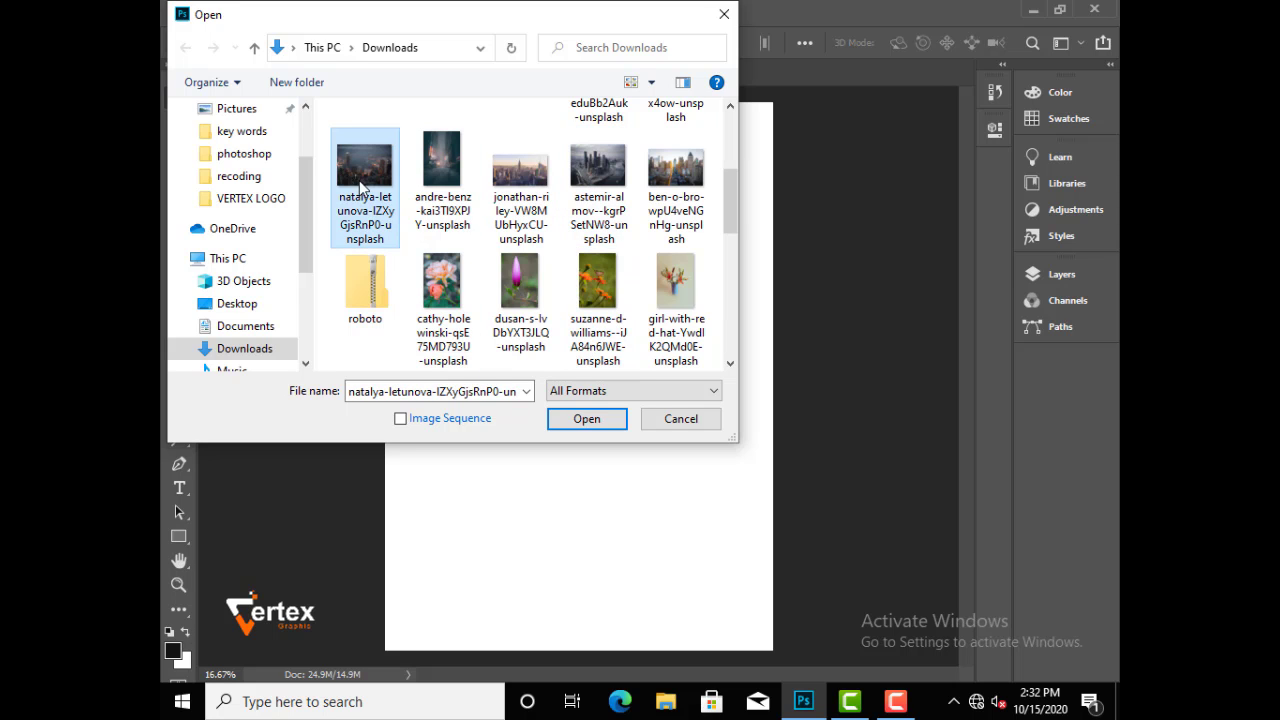
pyautogui.click(585, 418)
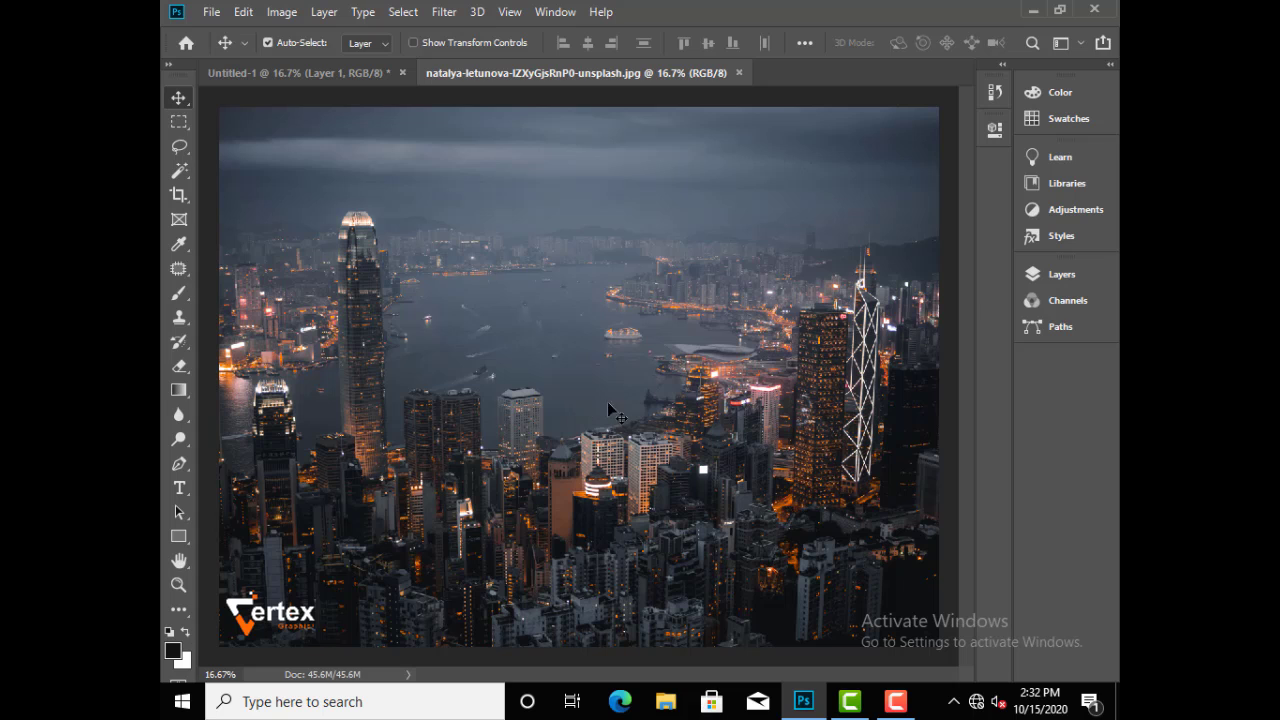
# Bring the city photo into the Untitled-1 page and scale it down to span the page width, overlapping the reaper's lower body
pyautogui.moveTo(440, 356); pyautogui.dragTo(511, 417)
pyautogui.hotkey('ctrl', 't')
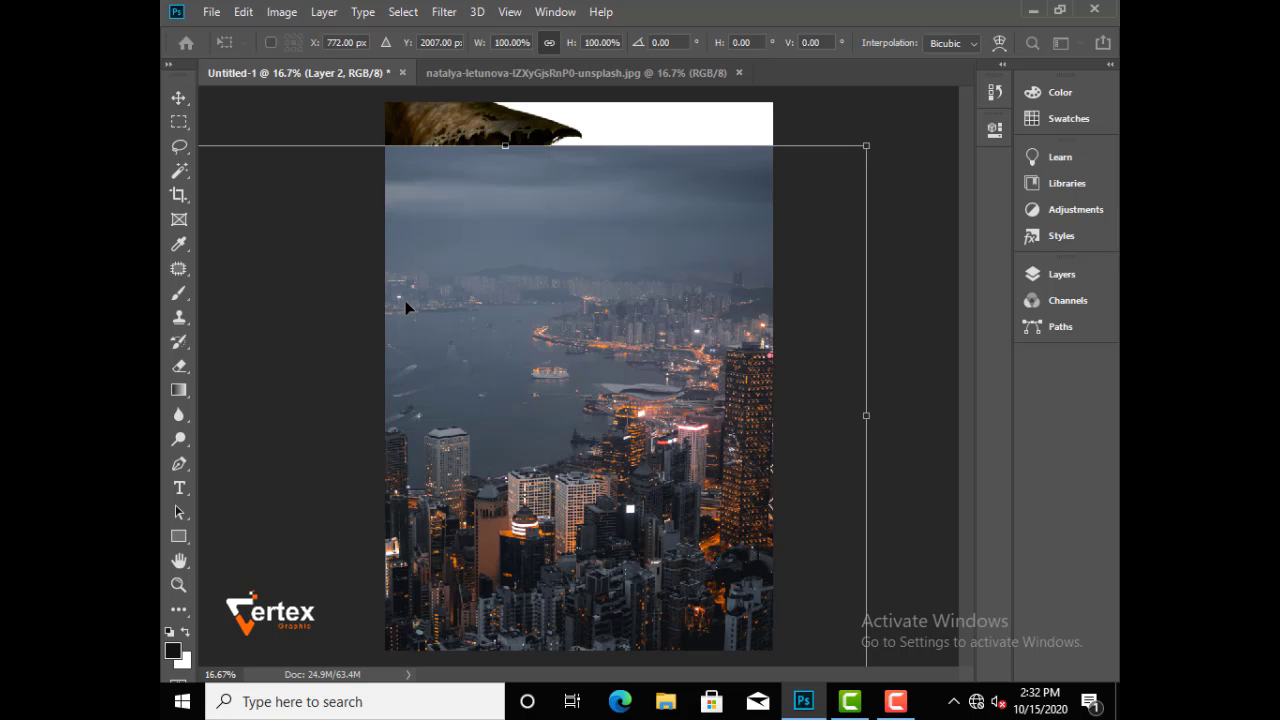
pyautogui.moveTo(867, 149); pyautogui.dragTo(410, 489)
pyautogui.moveTo(372, 536); pyautogui.dragTo(577, 444)
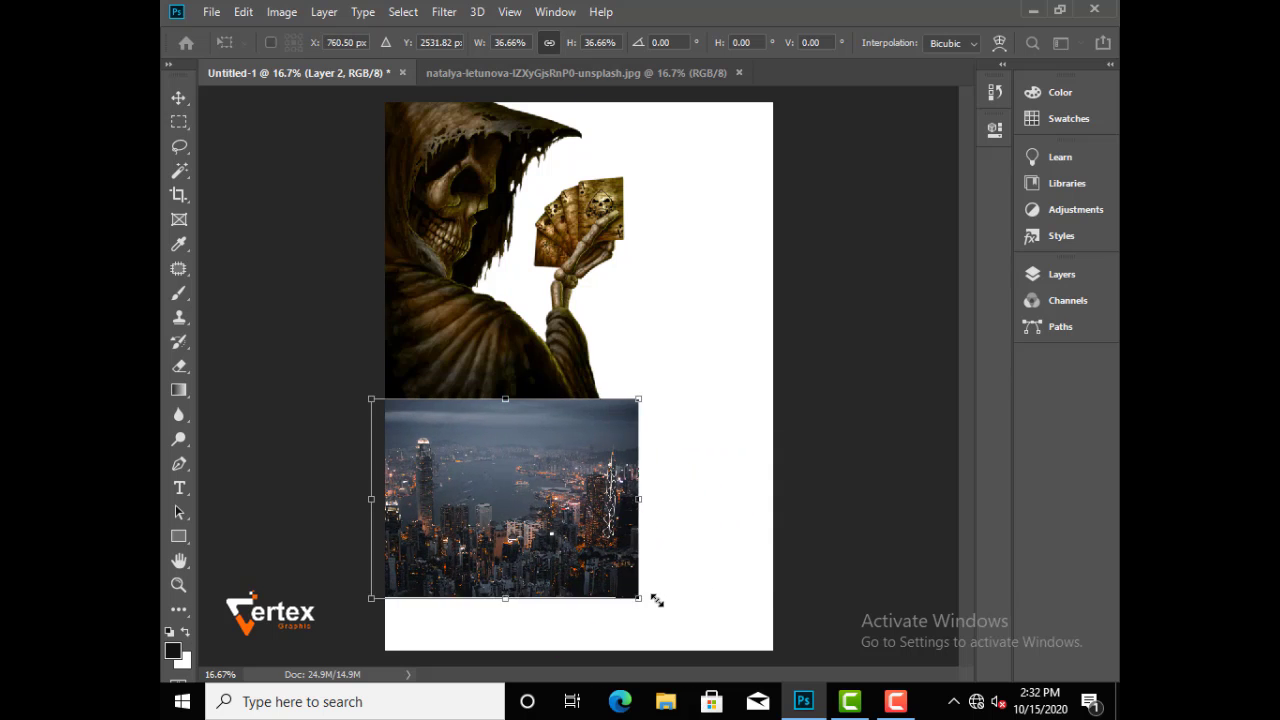
pyautogui.moveTo(654, 597); pyautogui.dragTo(630, 537)
pyautogui.moveTo(744, 479); pyautogui.dragTo(771, 478)
pyautogui.moveTo(632, 513); pyautogui.dragTo(634, 477)
pyautogui.press('Return')
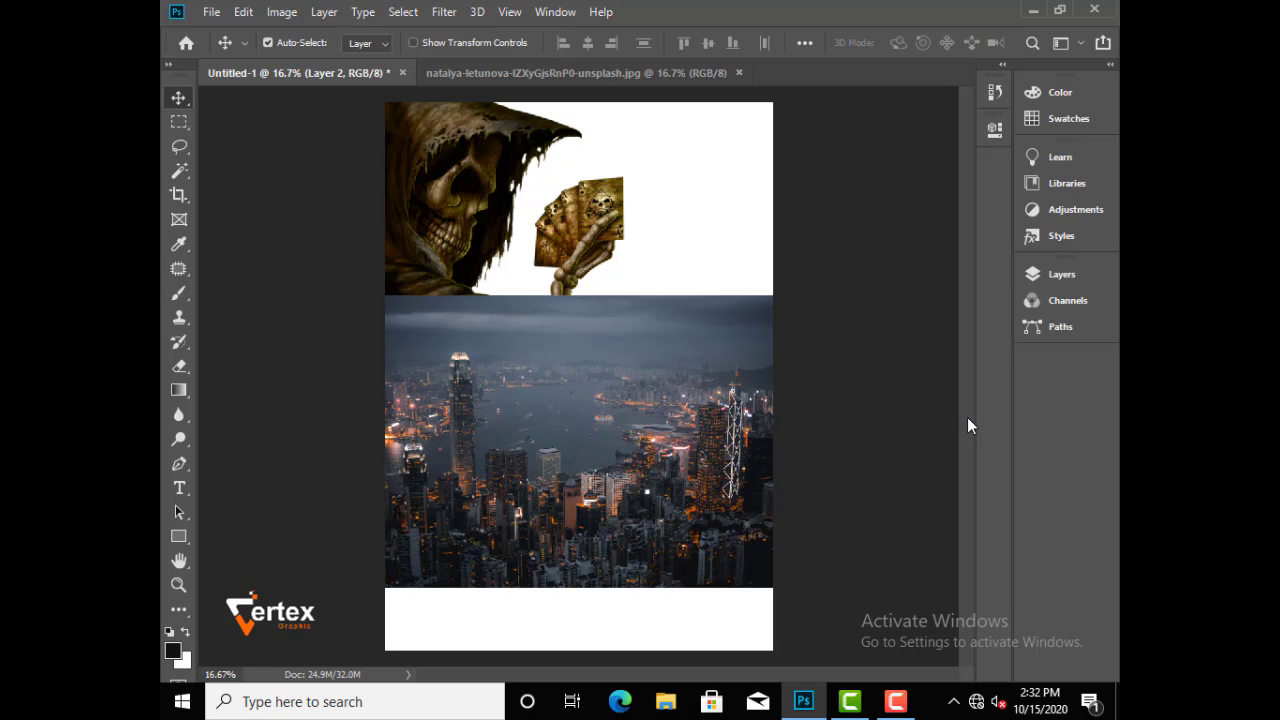
# Add a layer mask to Layer 2 and apply a vertical linear gradient that fades the city's sky into the reaper
pyautogui.click(1062, 274)
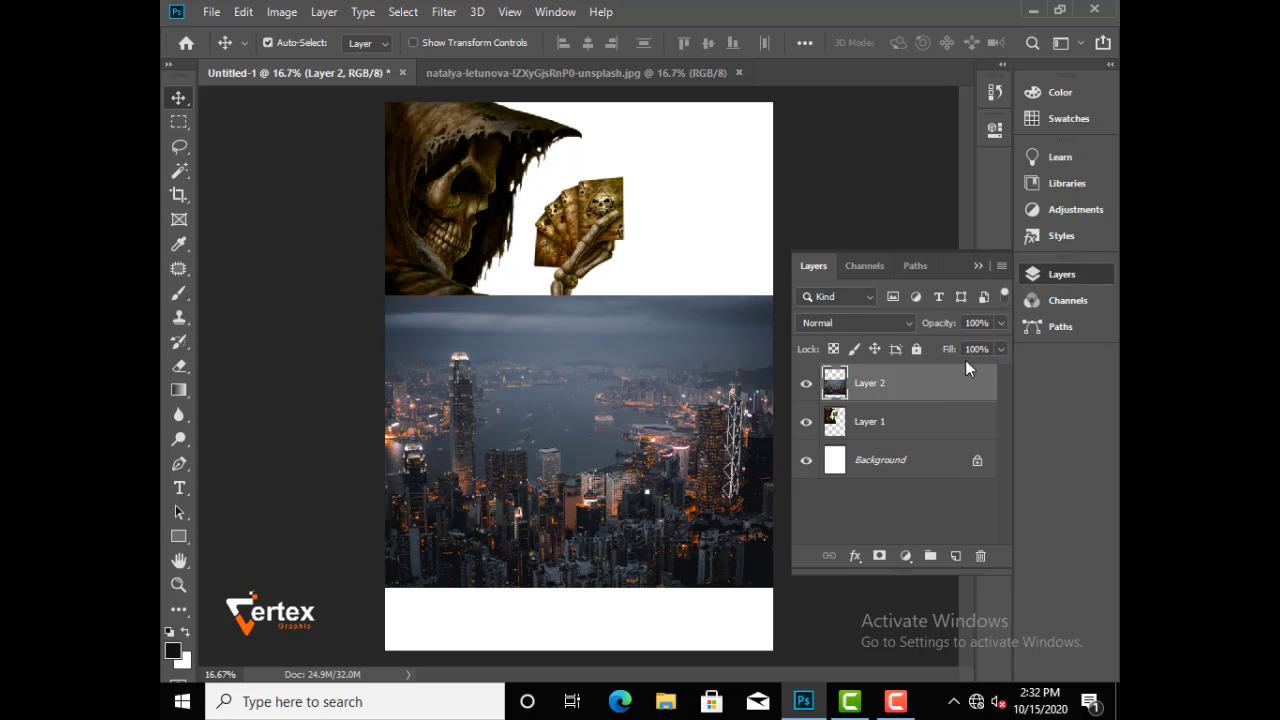
pyautogui.click(880, 554)
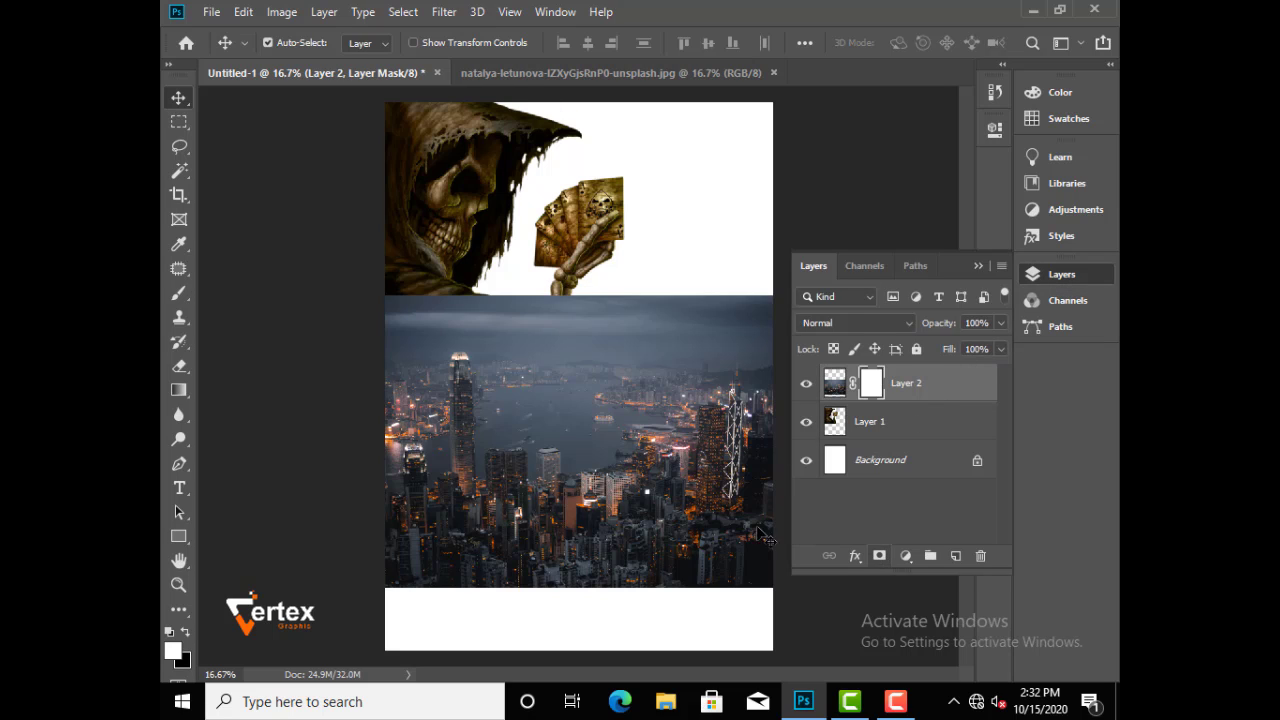
pyautogui.click(176, 390)
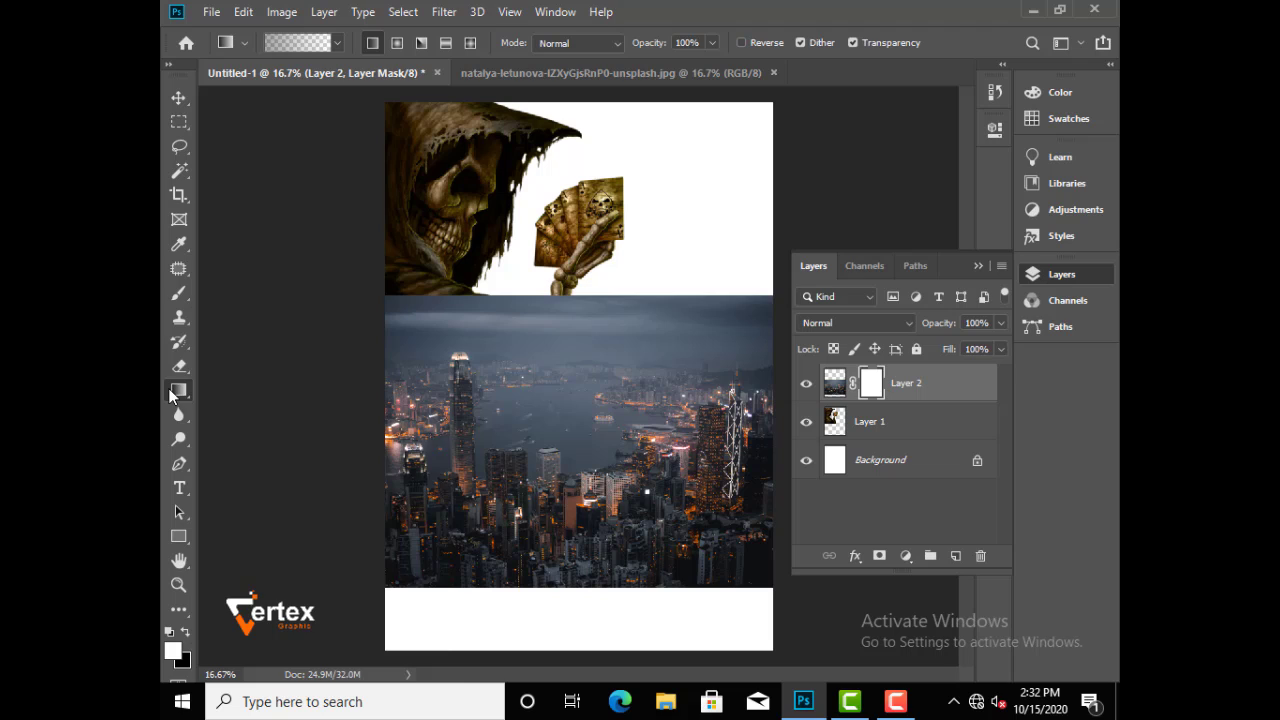
pyautogui.moveTo(452, 286); pyautogui.dragTo(452, 346)
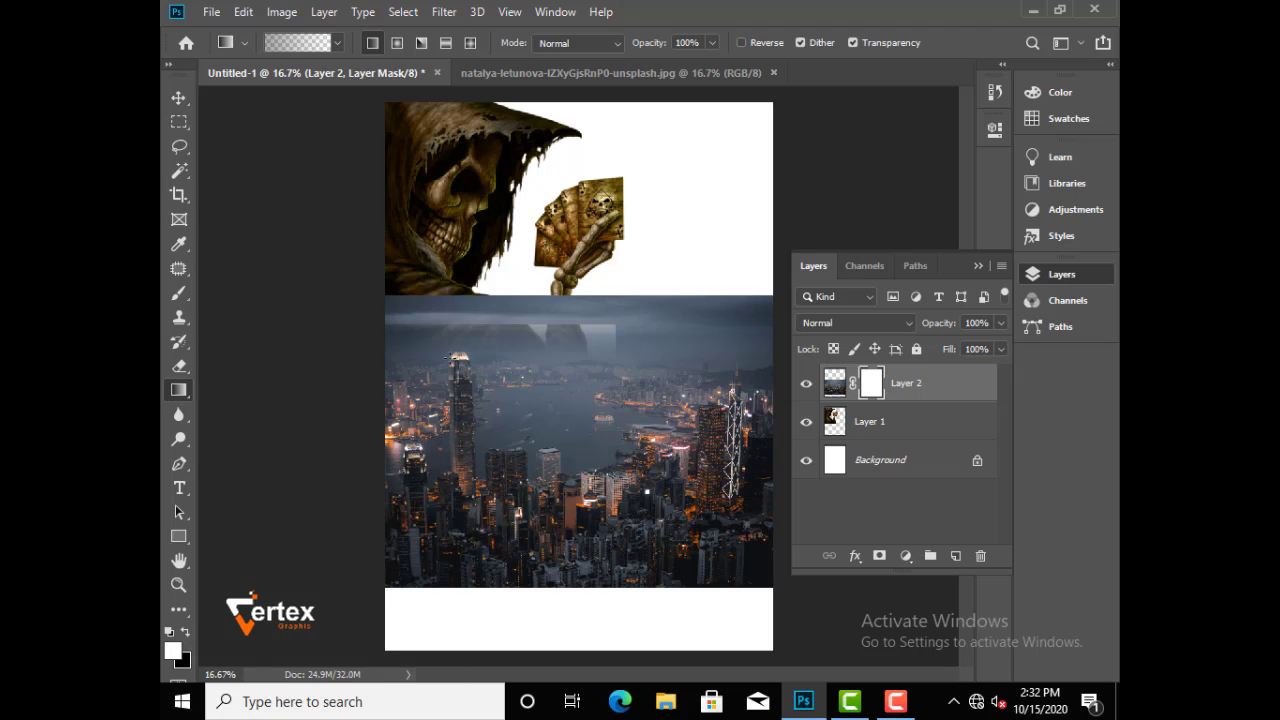
pyautogui.moveTo(474, 268); pyautogui.dragTo(474, 404)
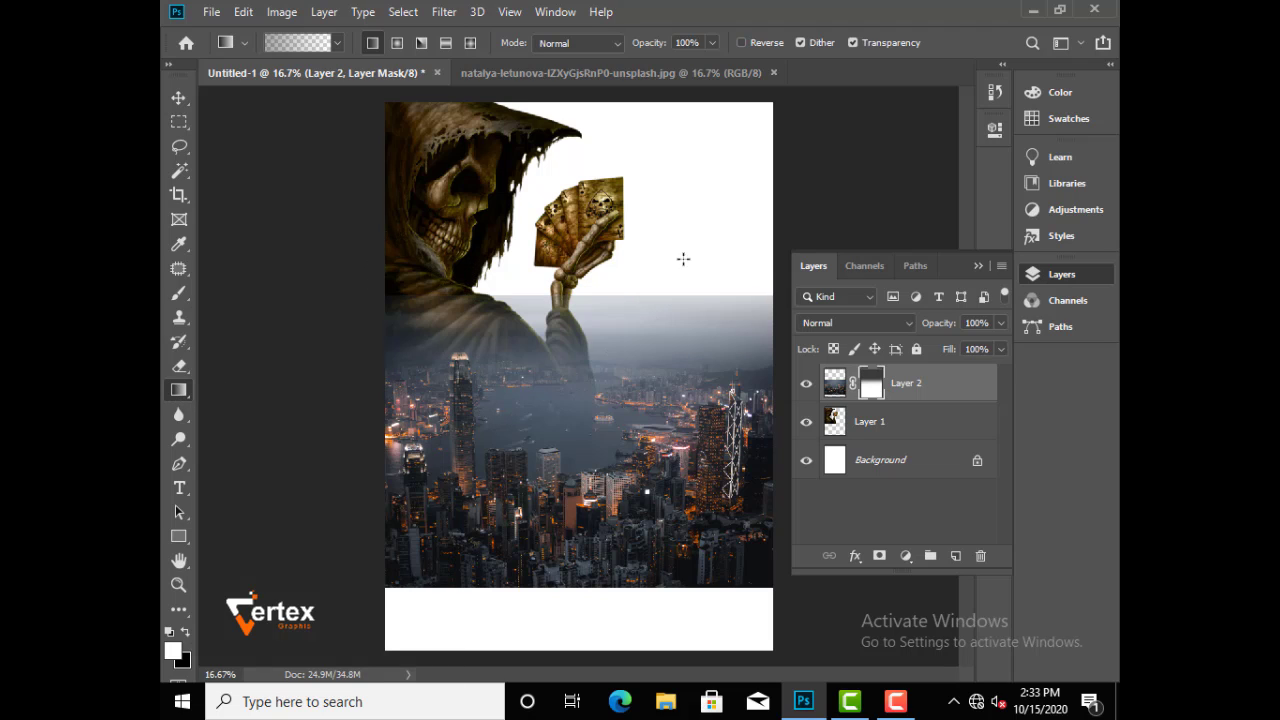
# Refine Layer 2's mask with more short gradients across the photo's upper edge to soften its hard border
pyautogui.moveTo(706, 292); pyautogui.dragTo(651, 313)
pyautogui.moveTo(623, 296); pyautogui.dragTo(623, 312)
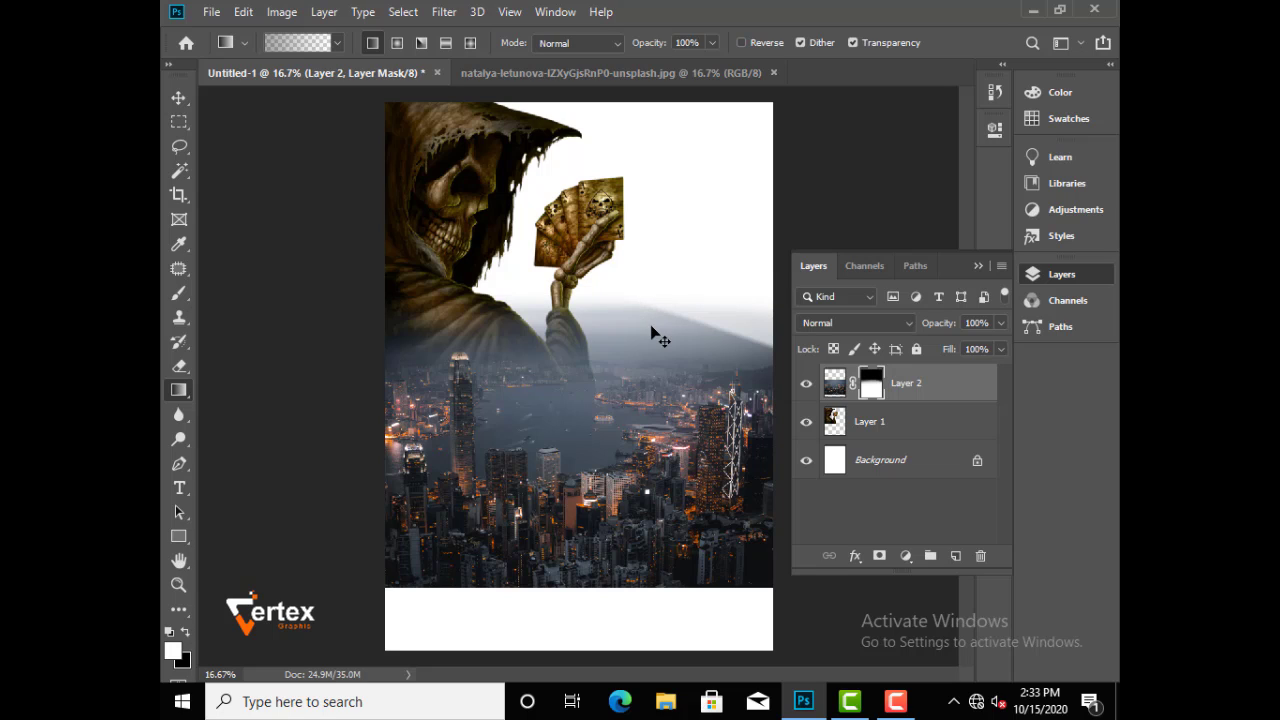
pyautogui.moveTo(718, 337); pyautogui.dragTo(716, 321)
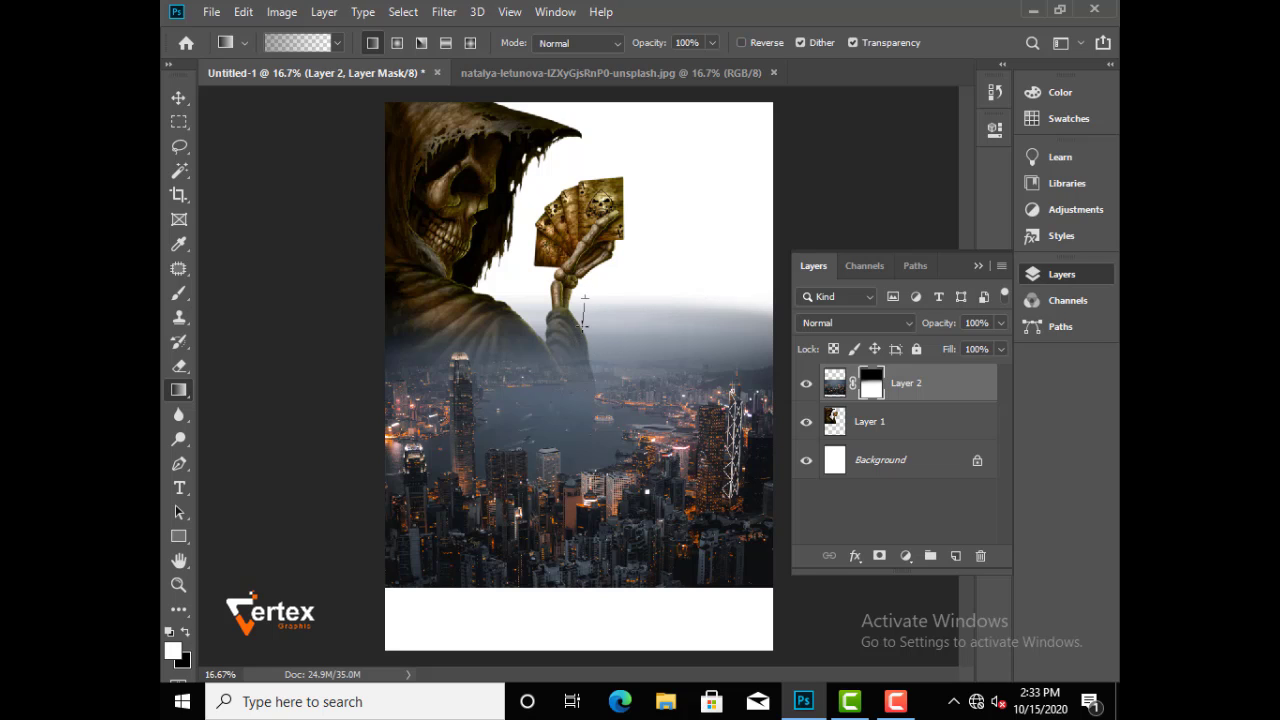
pyautogui.moveTo(582, 325); pyautogui.dragTo(580, 342)
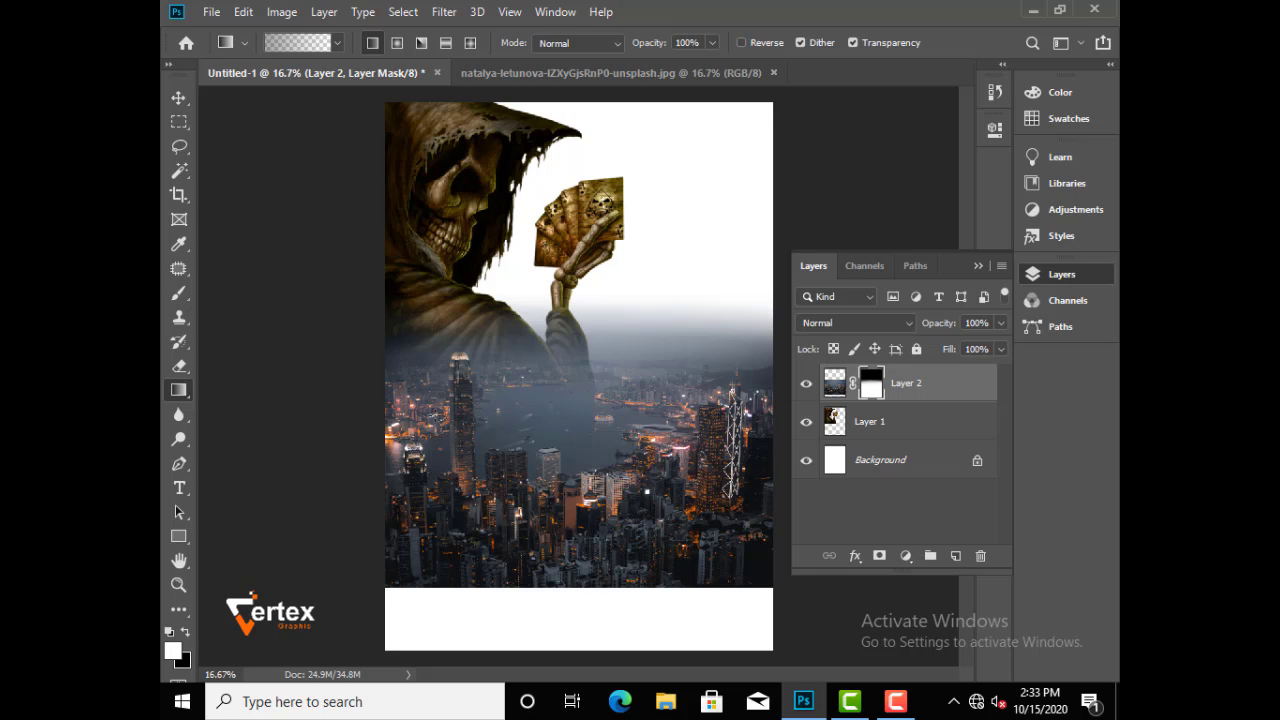
pyautogui.moveTo(432, 302); pyautogui.dragTo(432, 452)
pyautogui.moveTo(477, 422); pyautogui.dragTo(478, 285)
pyautogui.moveTo(715, 300); pyautogui.dragTo(719, 354)
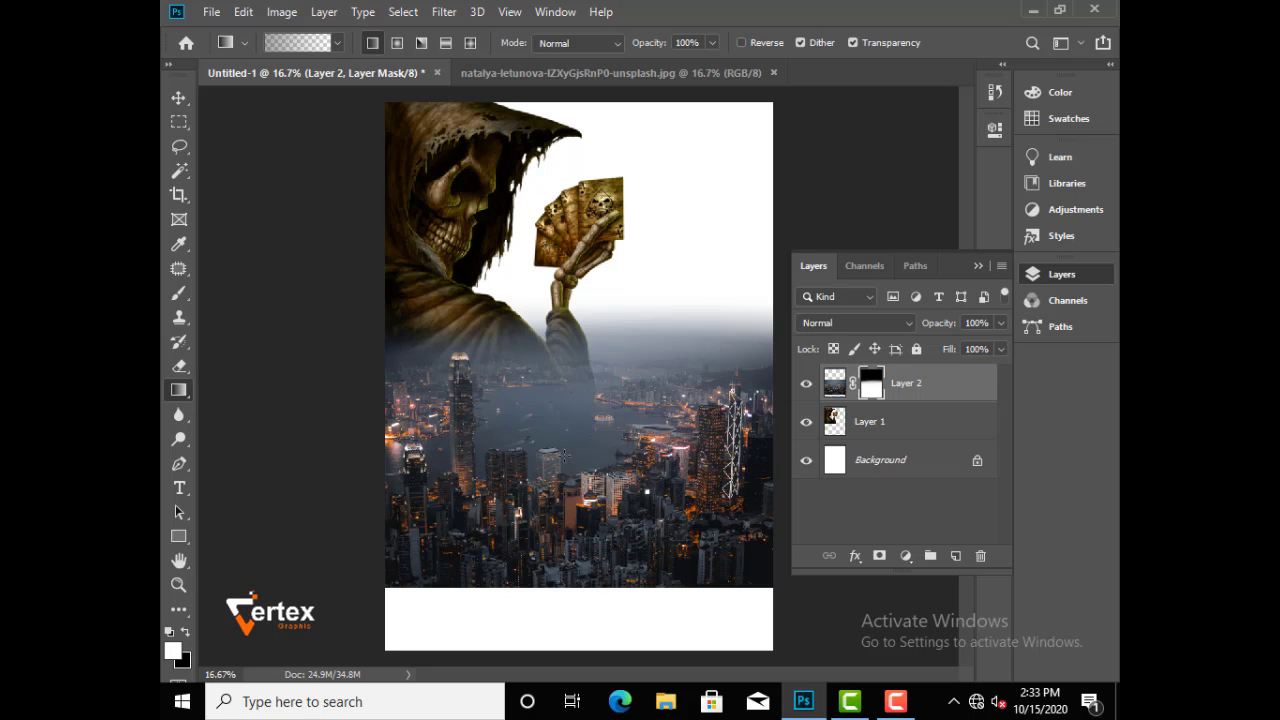
# Draw a black rectangle of about 2896 × 3900 px directly above the Background layer, covering the whole page
pyautogui.click(179, 98)
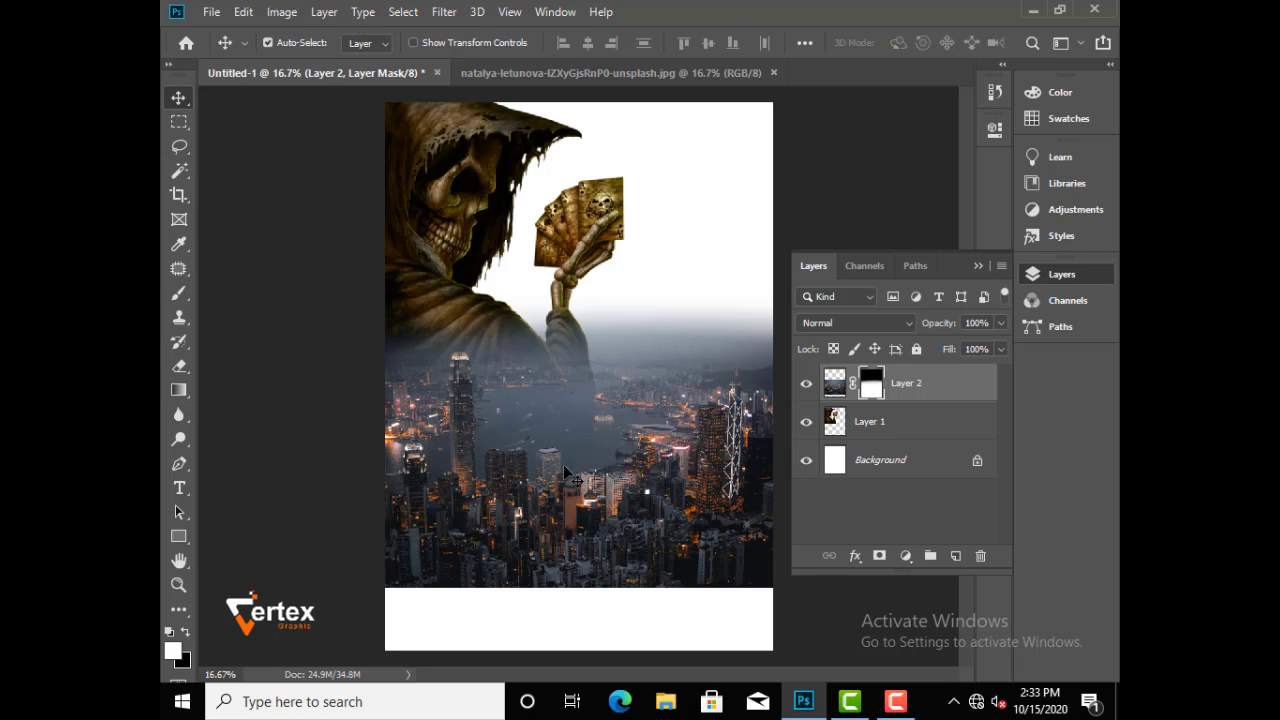
pyautogui.hotkey('ctrl', '-')
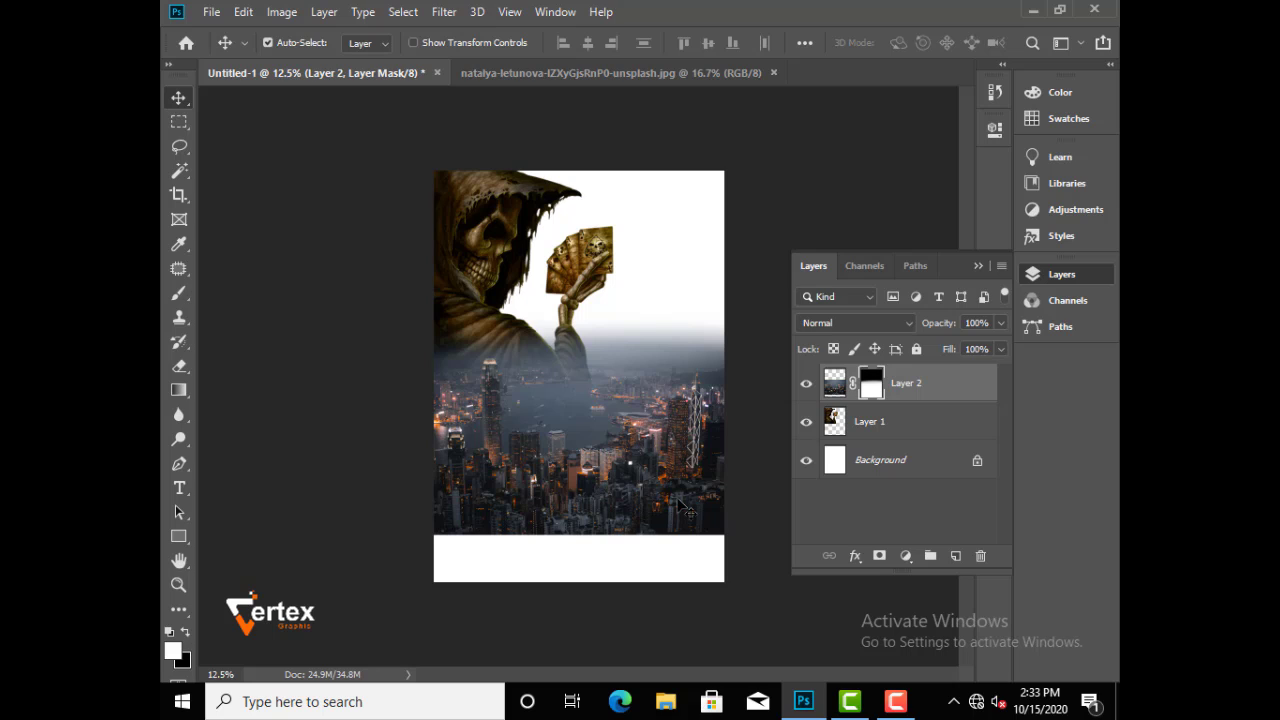
pyautogui.click(876, 472)
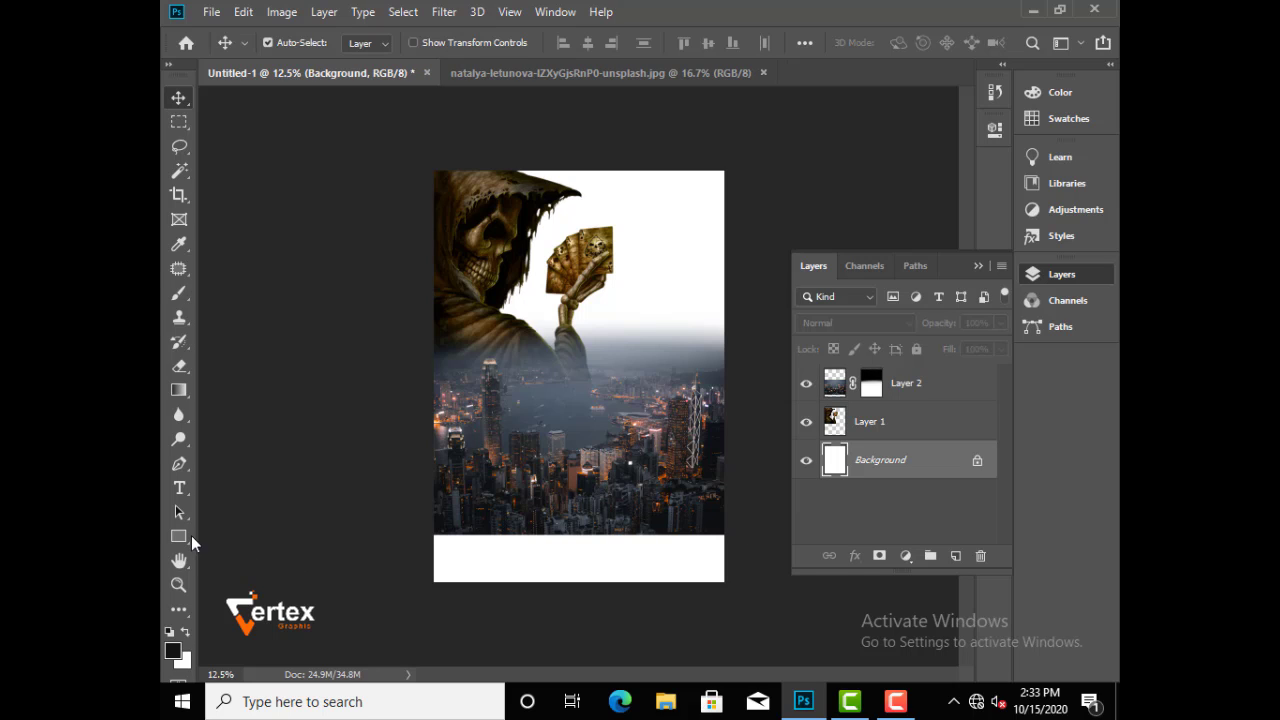
pyautogui.click(180, 537)
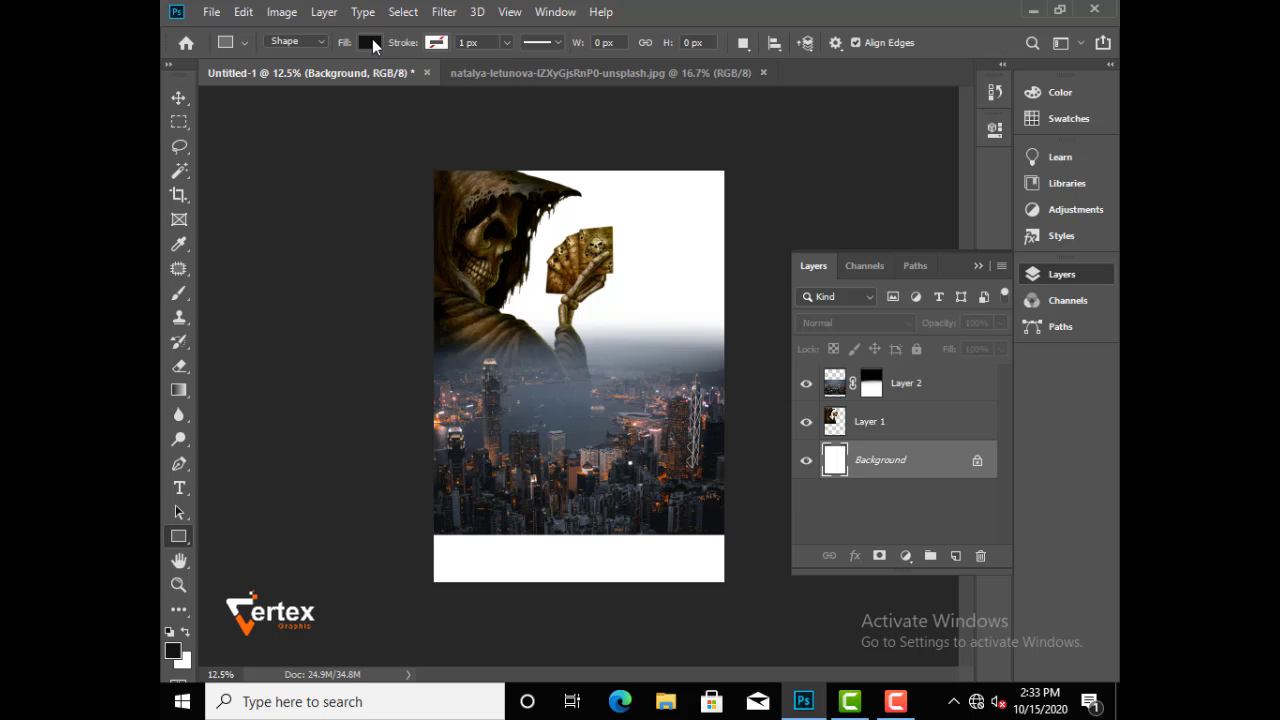
pyautogui.click(369, 42)
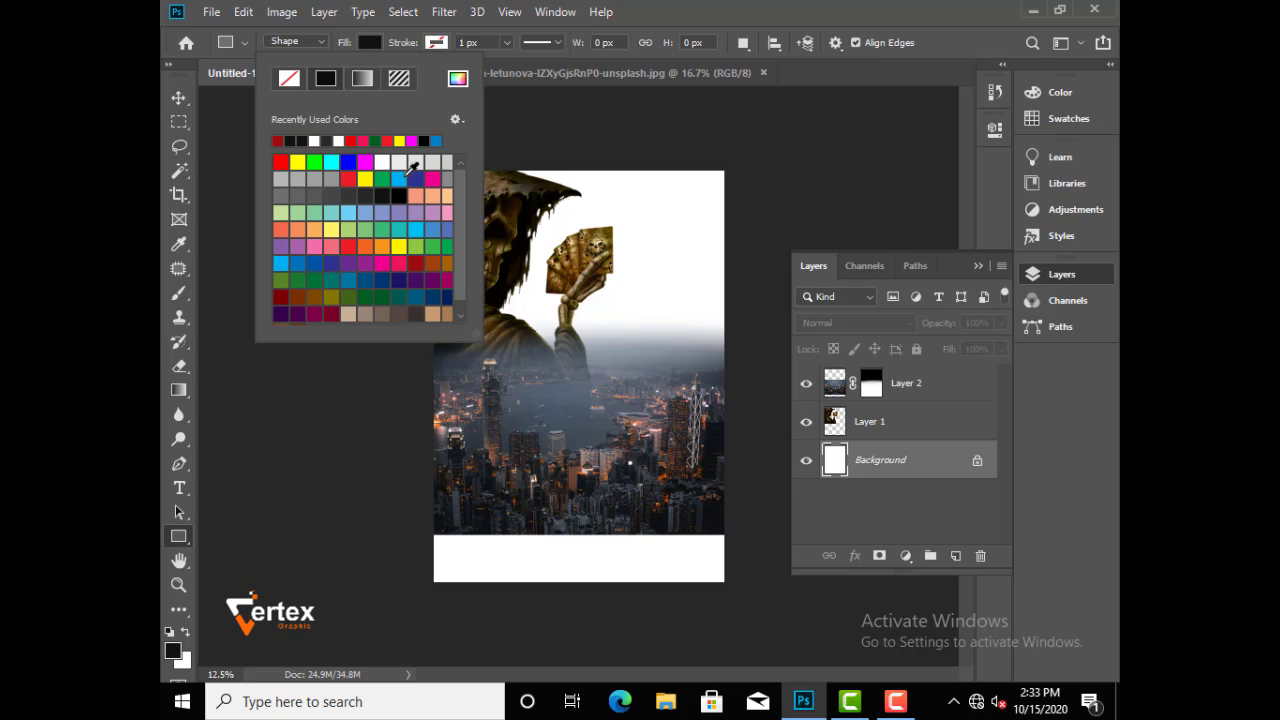
pyautogui.click(399, 196)
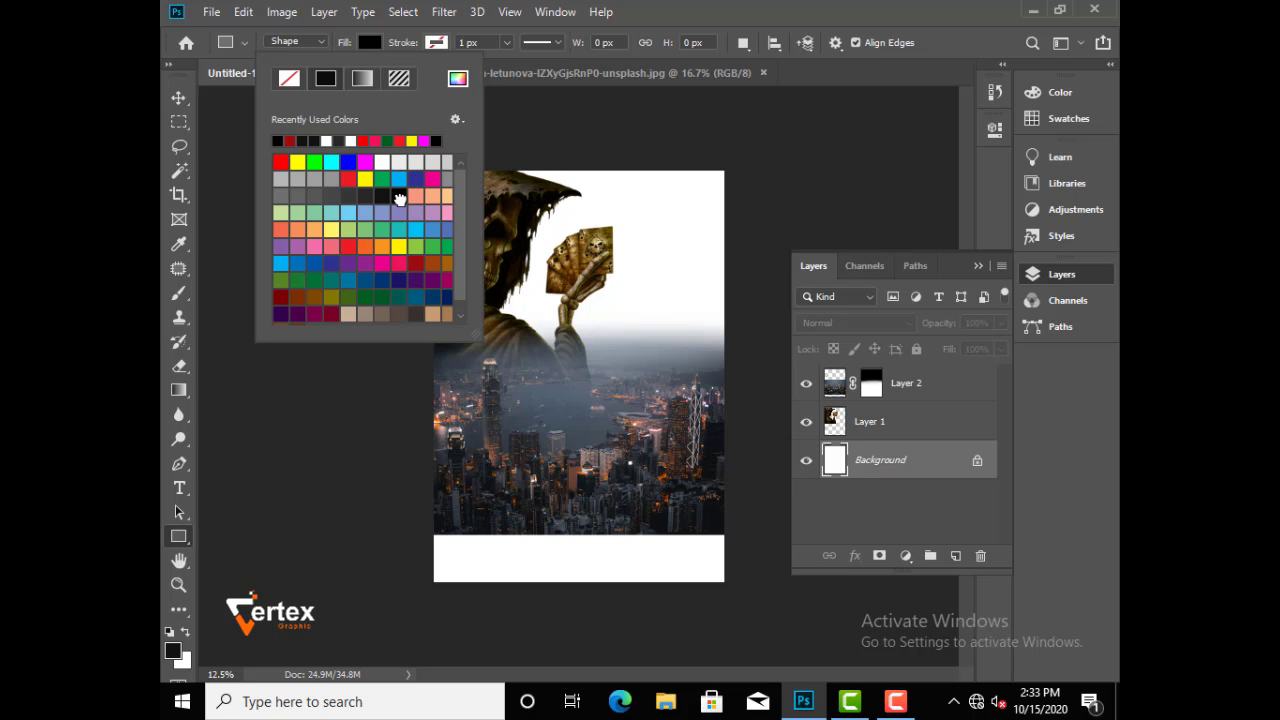
pyautogui.click(399, 551)
pyautogui.click(690, 267)
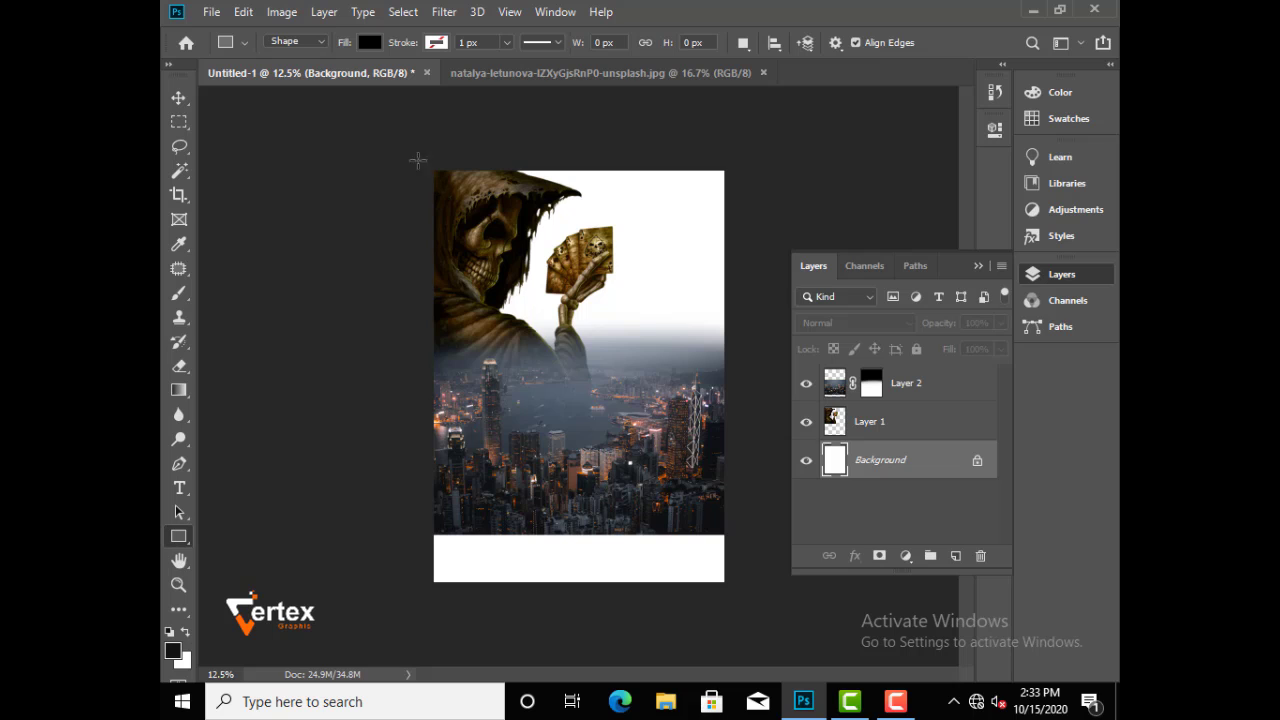
pyautogui.moveTo(409, 150); pyautogui.dragTo(749, 607)
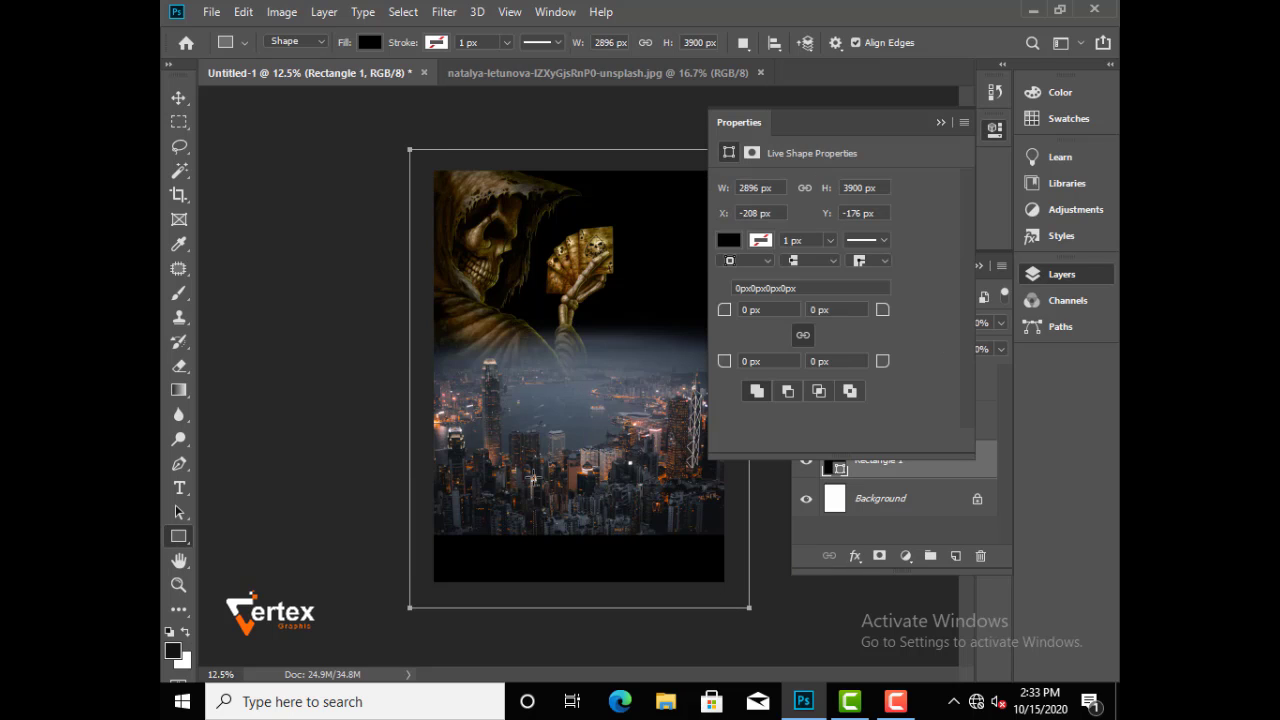
pyautogui.click(941, 124)
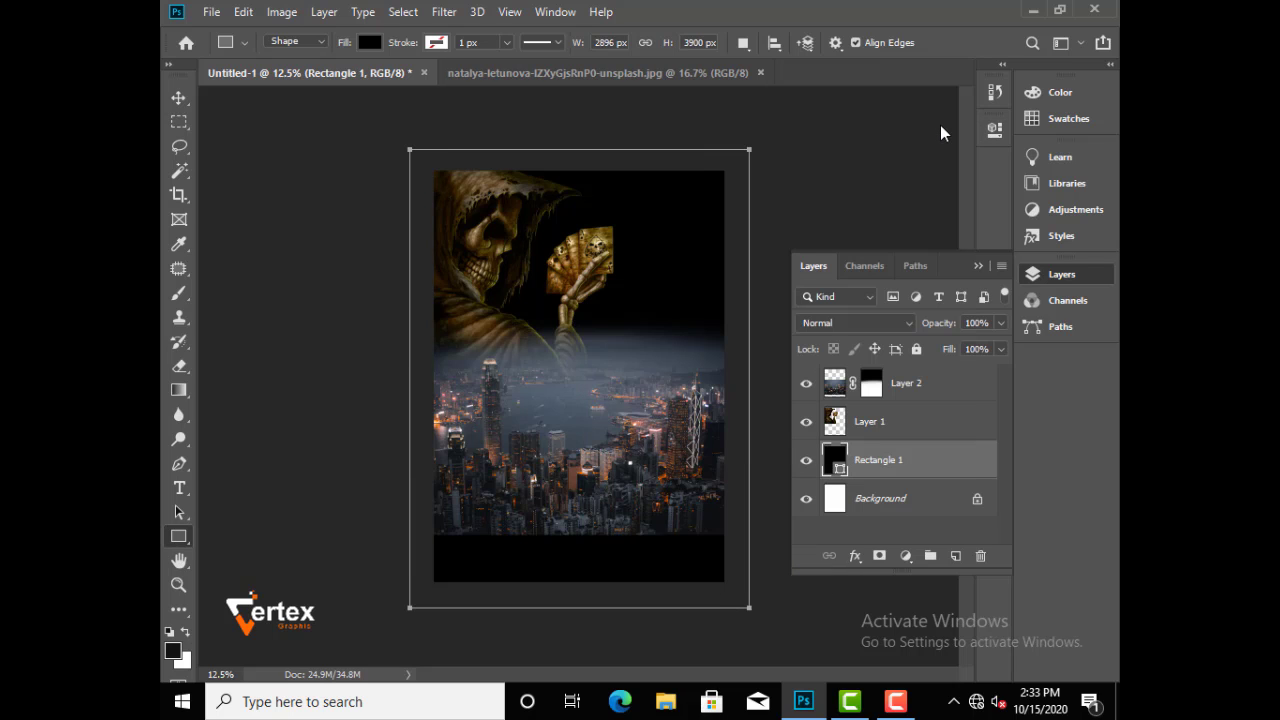
pyautogui.press('v')
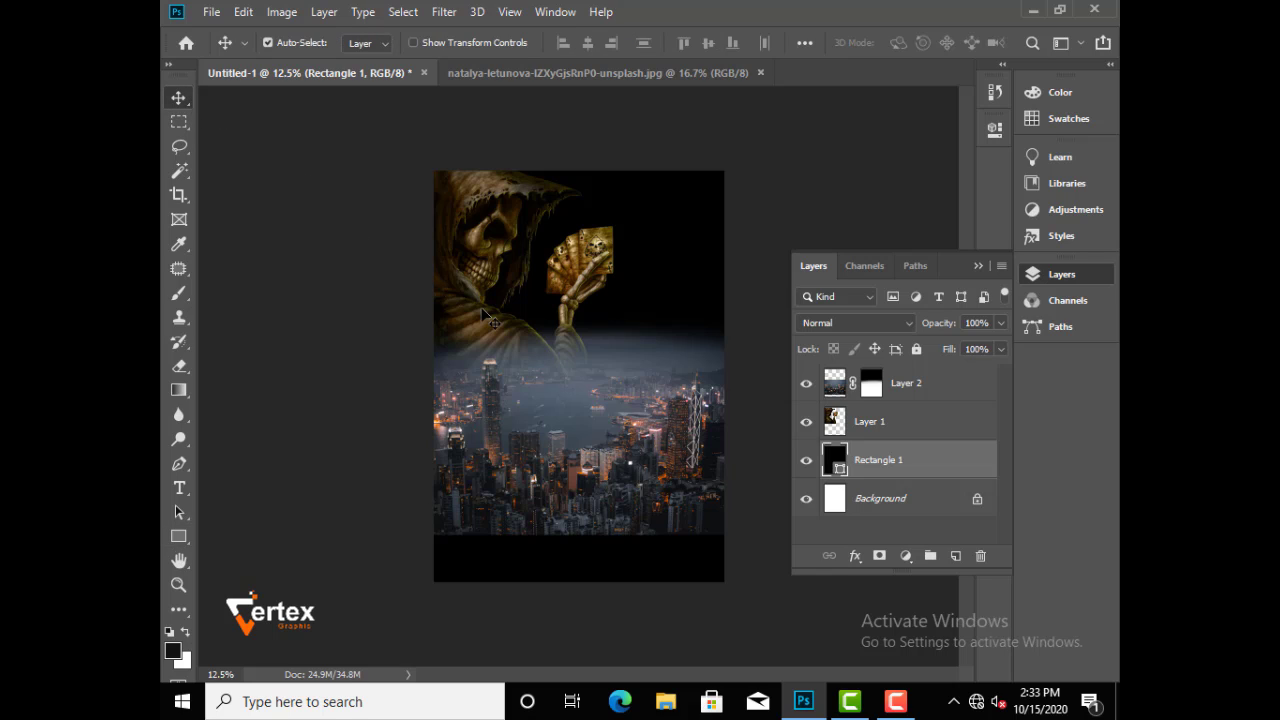
# Apply gradients to Layer 2's mask across the city photo's lower edge to fade it into the black background
pyautogui.click(836, 389)
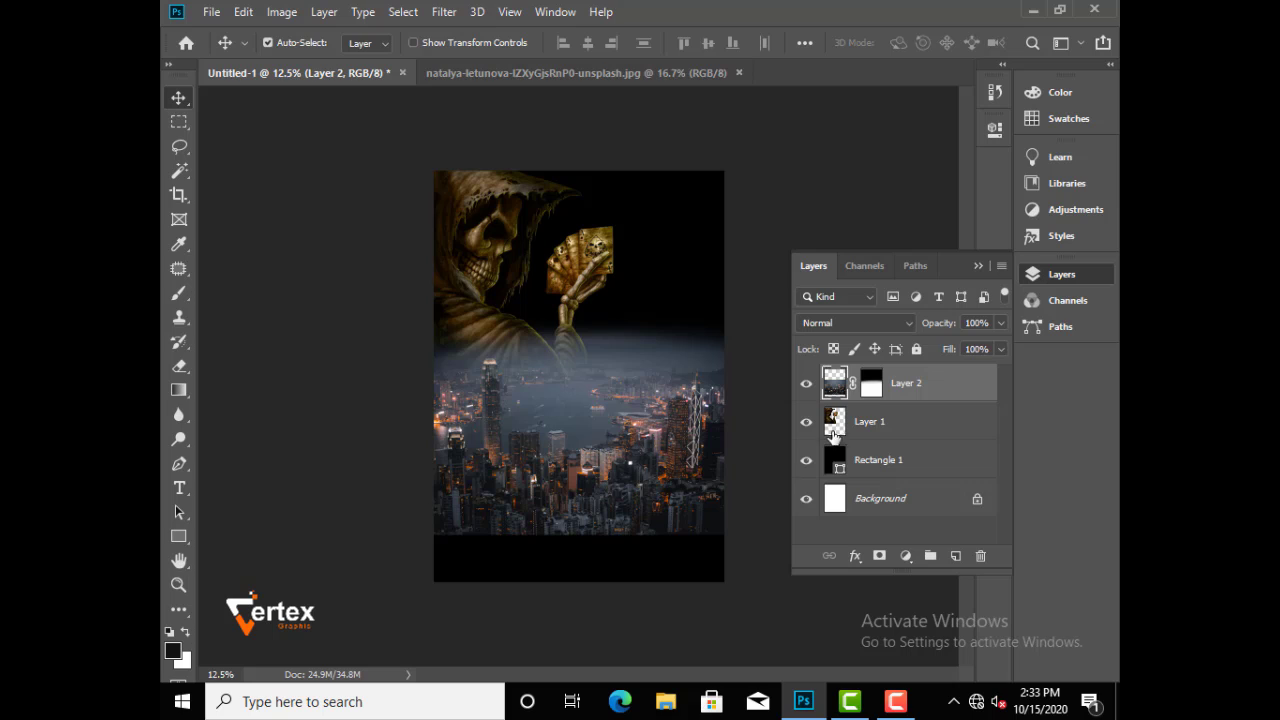
pyautogui.click(870, 385)
pyautogui.click(179, 390)
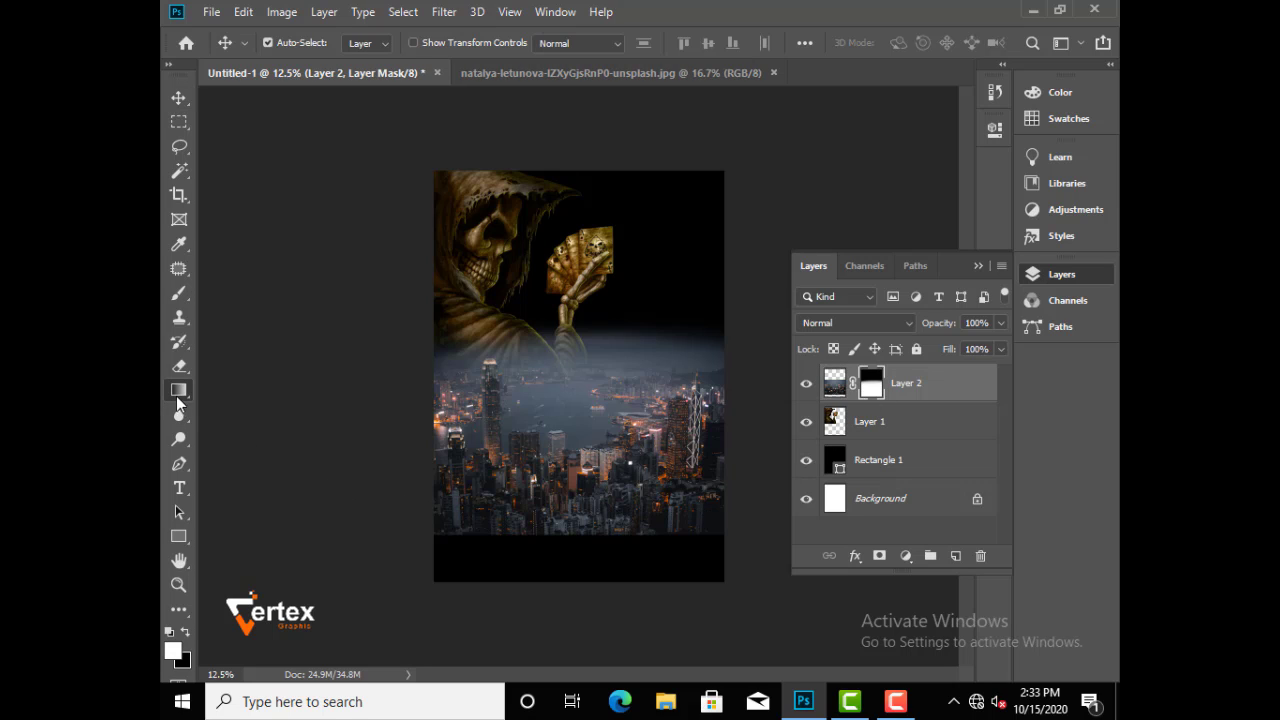
pyautogui.moveTo(444, 522); pyautogui.dragTo(528, 543)
pyautogui.moveTo(629, 490); pyautogui.dragTo(561, 601)
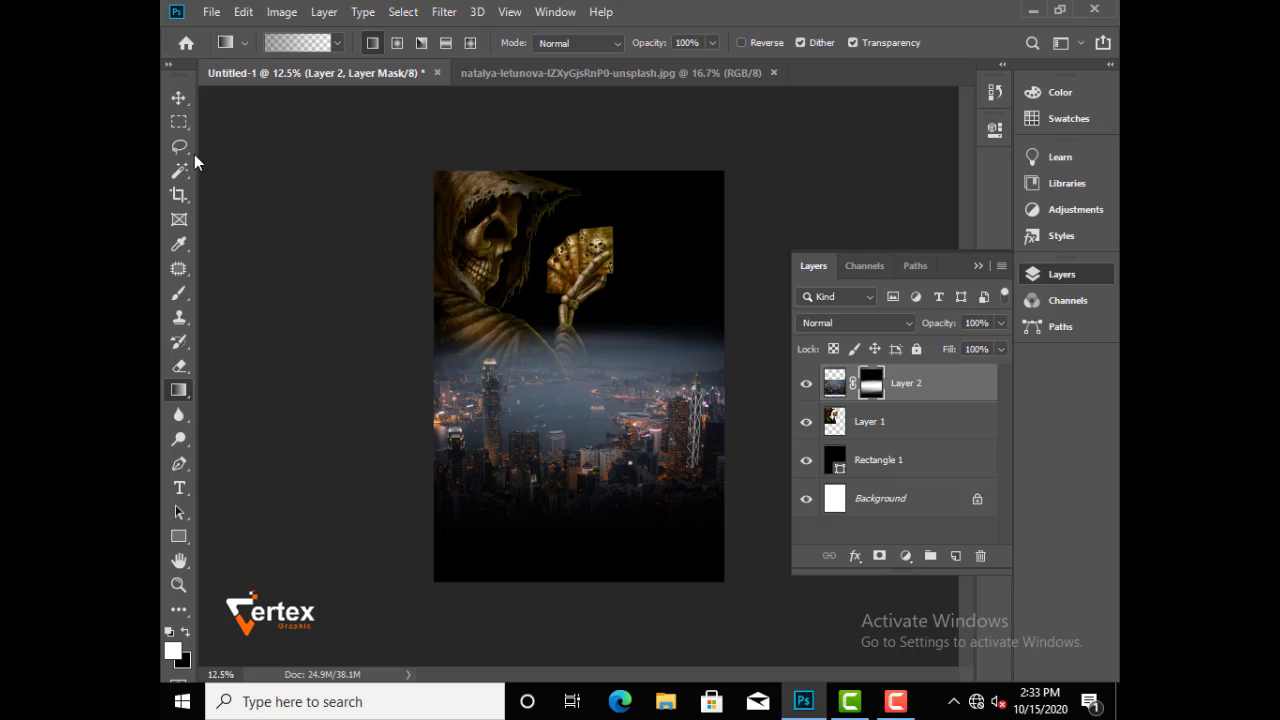
pyautogui.click(179, 97)
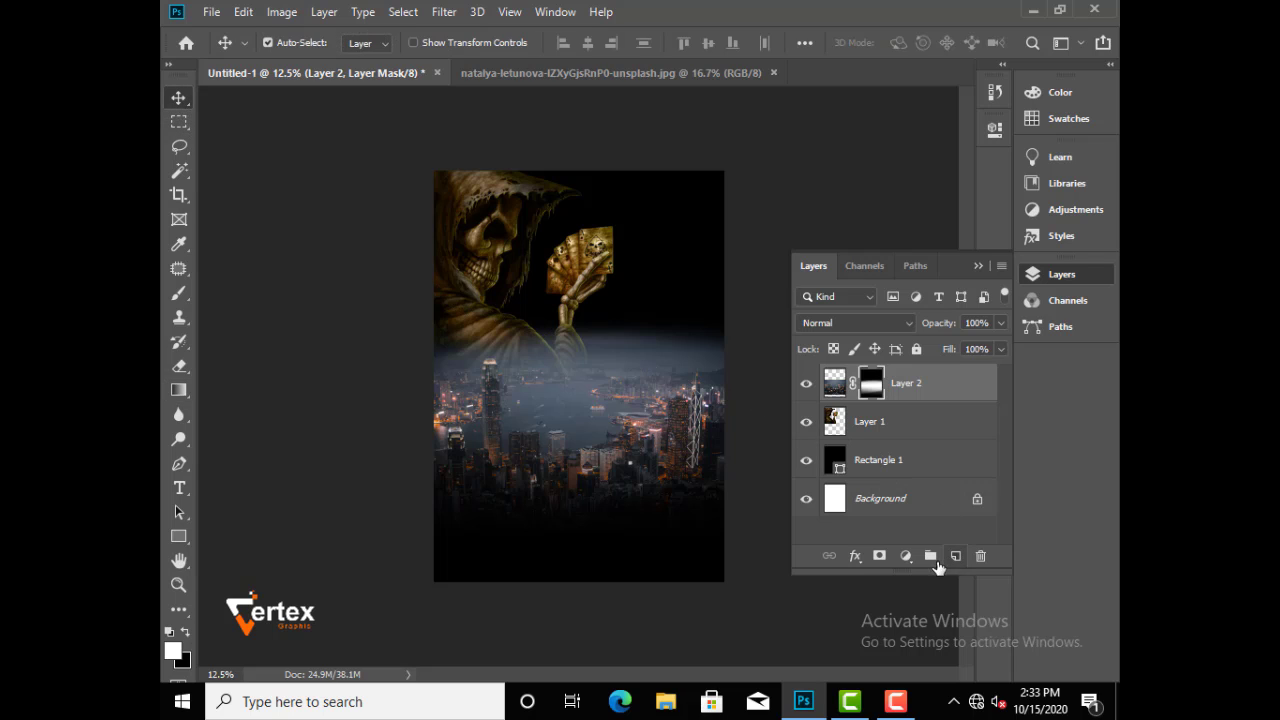
# Add a Color Balance adjustment above Layer 2 with midtones at Cyan–Red +67 and Magenta–Green -2, shifted toward yellow
pyautogui.click(906, 556)
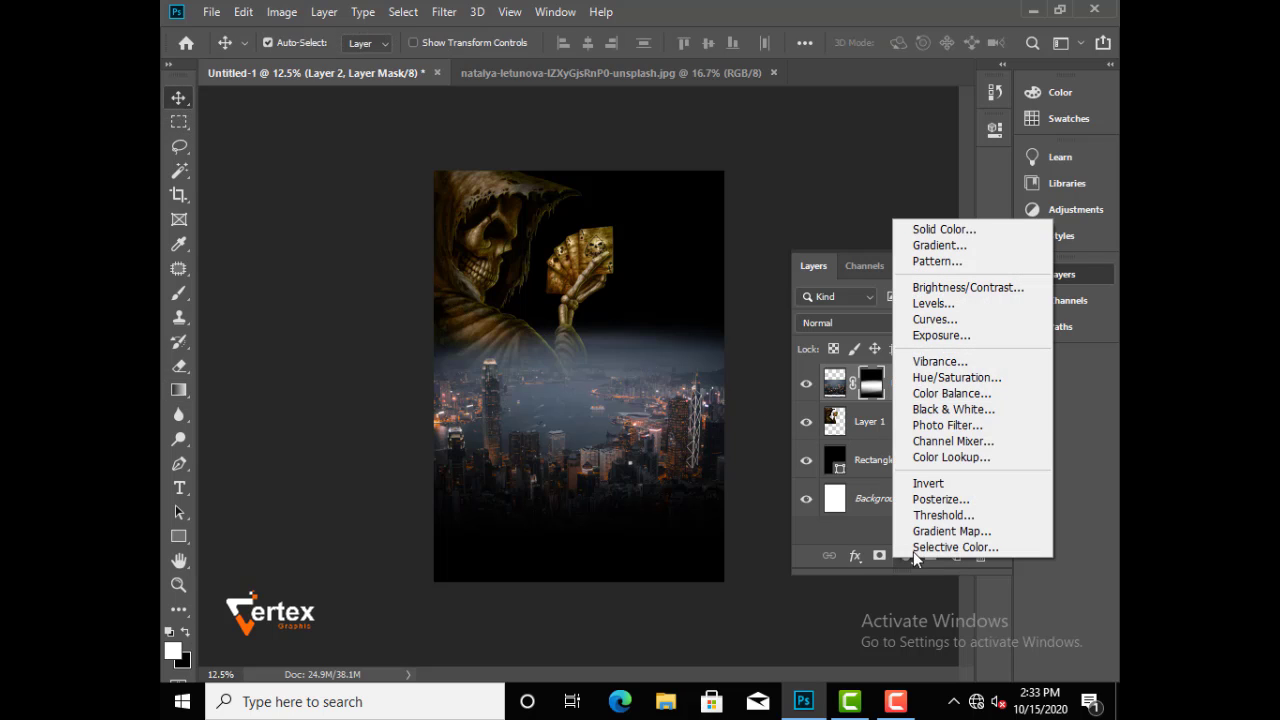
pyautogui.click(958, 393)
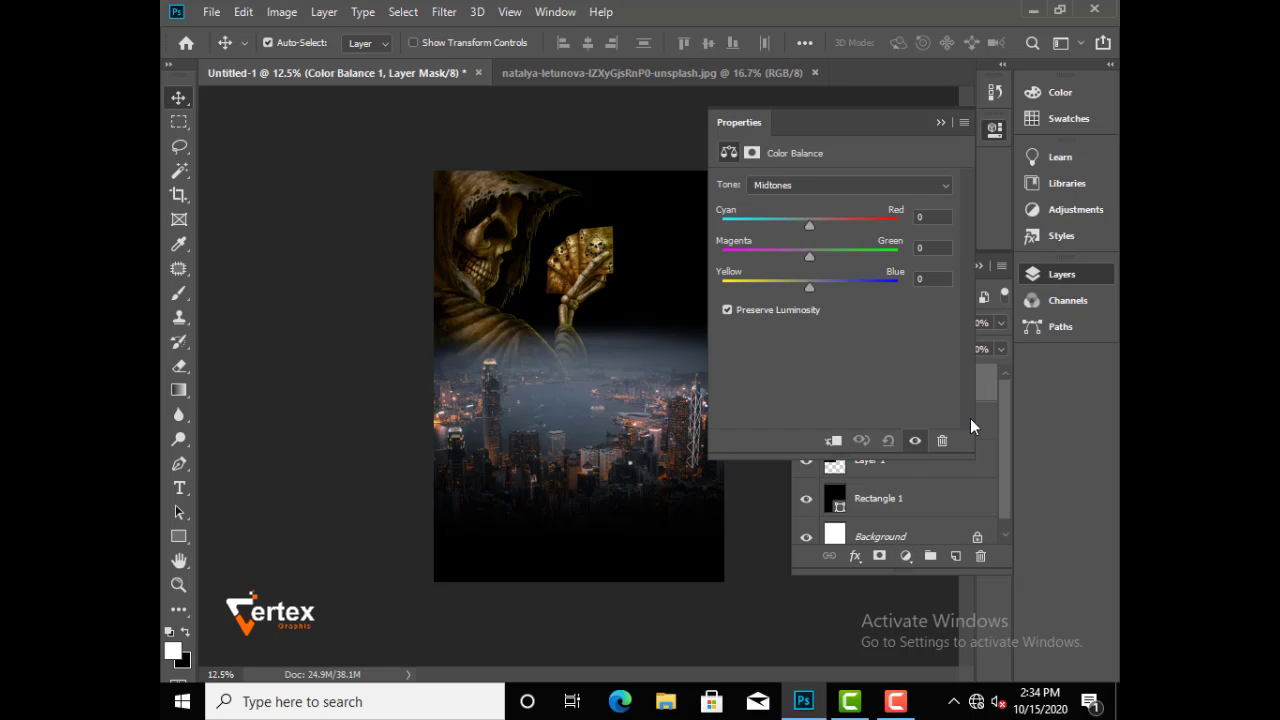
pyautogui.moveTo(812, 226); pyautogui.dragTo(868, 227)
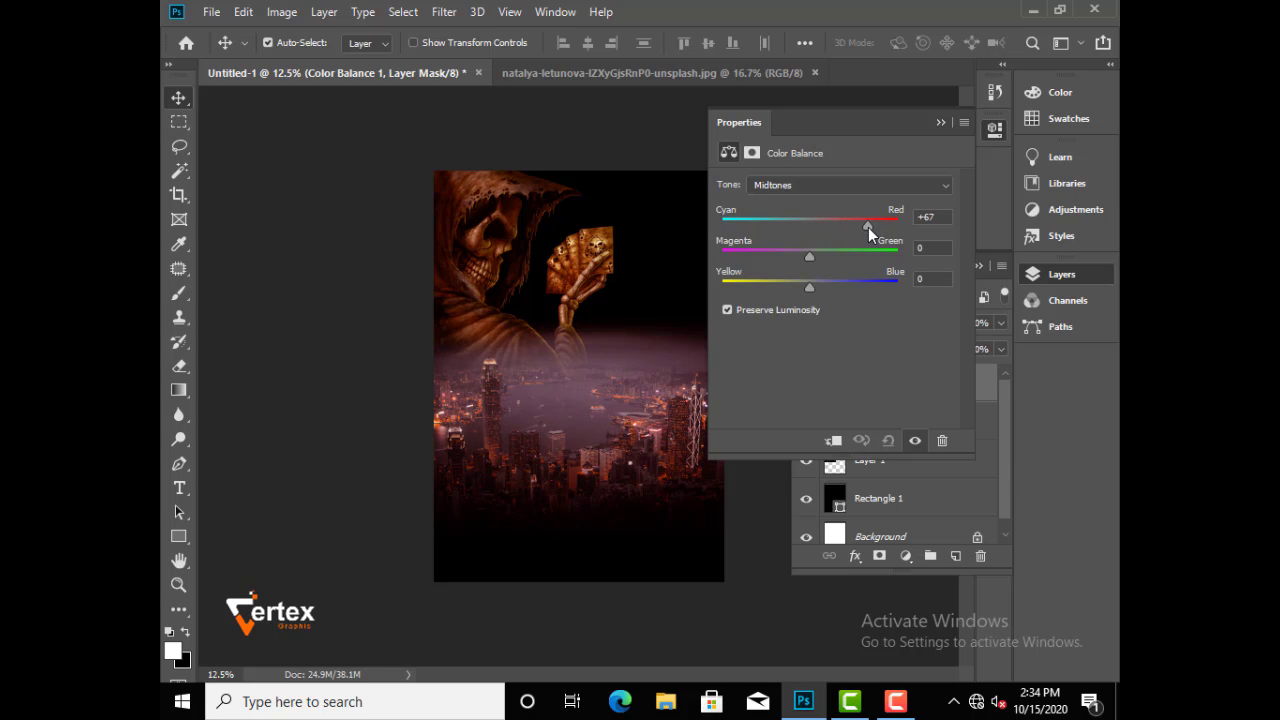
pyautogui.moveTo(811, 256); pyautogui.dragTo(757, 290)
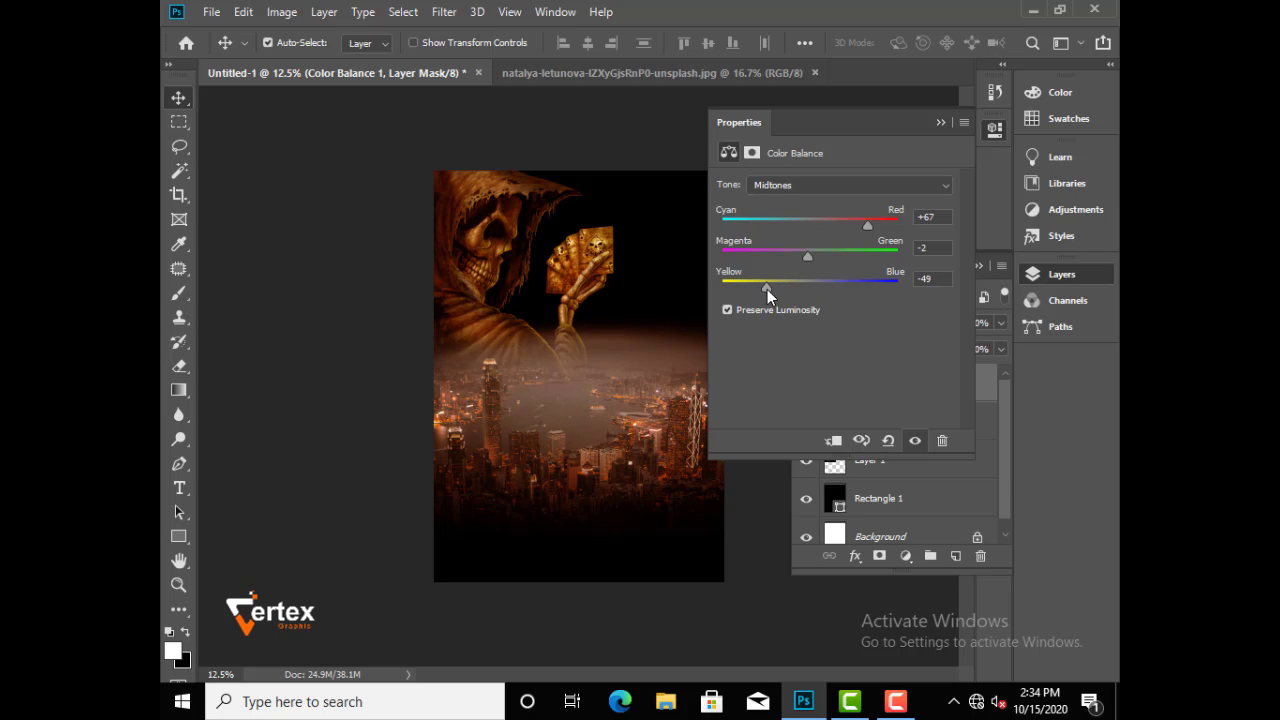
pyautogui.moveTo(782, 291); pyautogui.dragTo(793, 295)
pyautogui.click(941, 124)
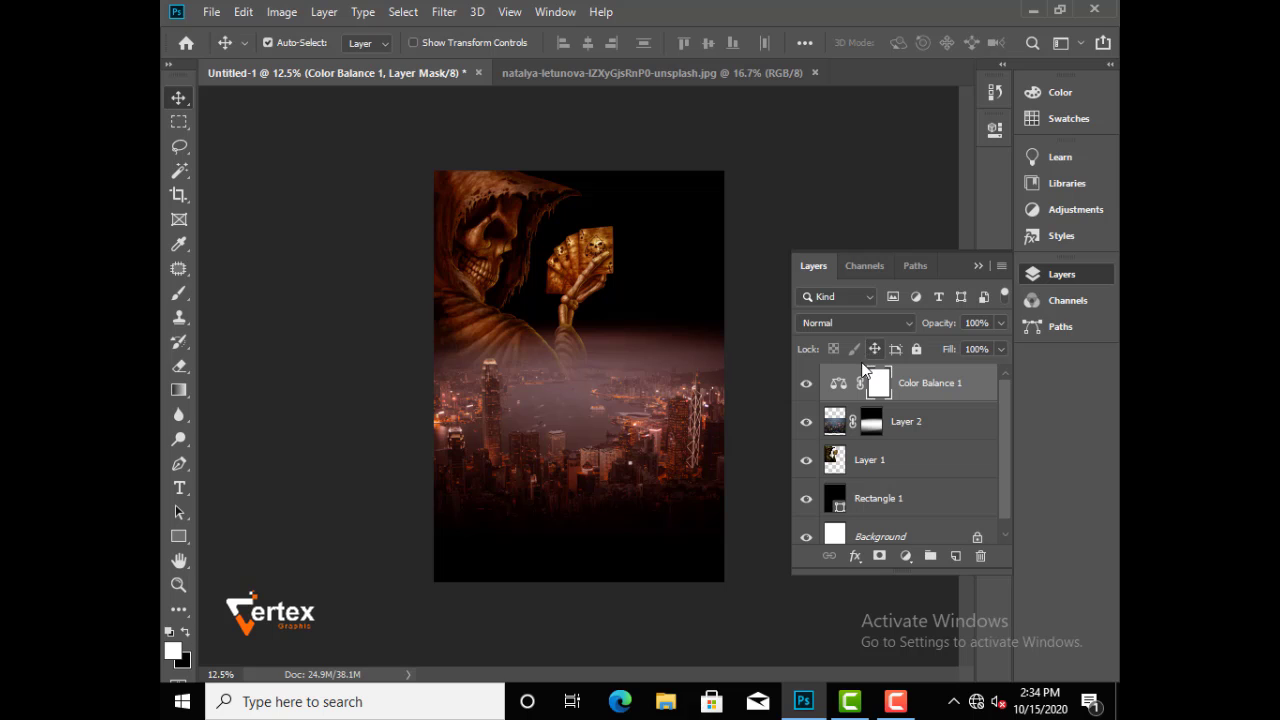
# Close the city photo document and open the shattered-glass image pngwing.com from the Downloads folder
pyautogui.click(730, 74)
pyautogui.click(815, 73)
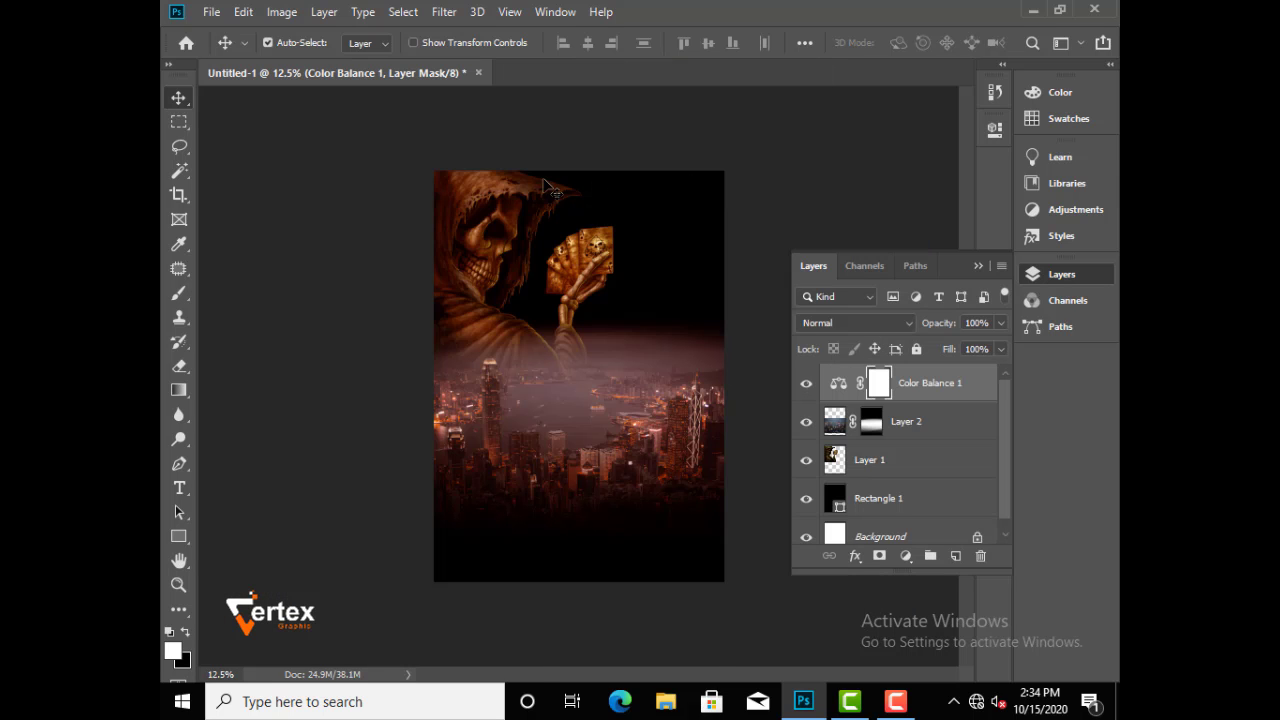
pyautogui.click(211, 11)
pyautogui.moveTo(243, 11)
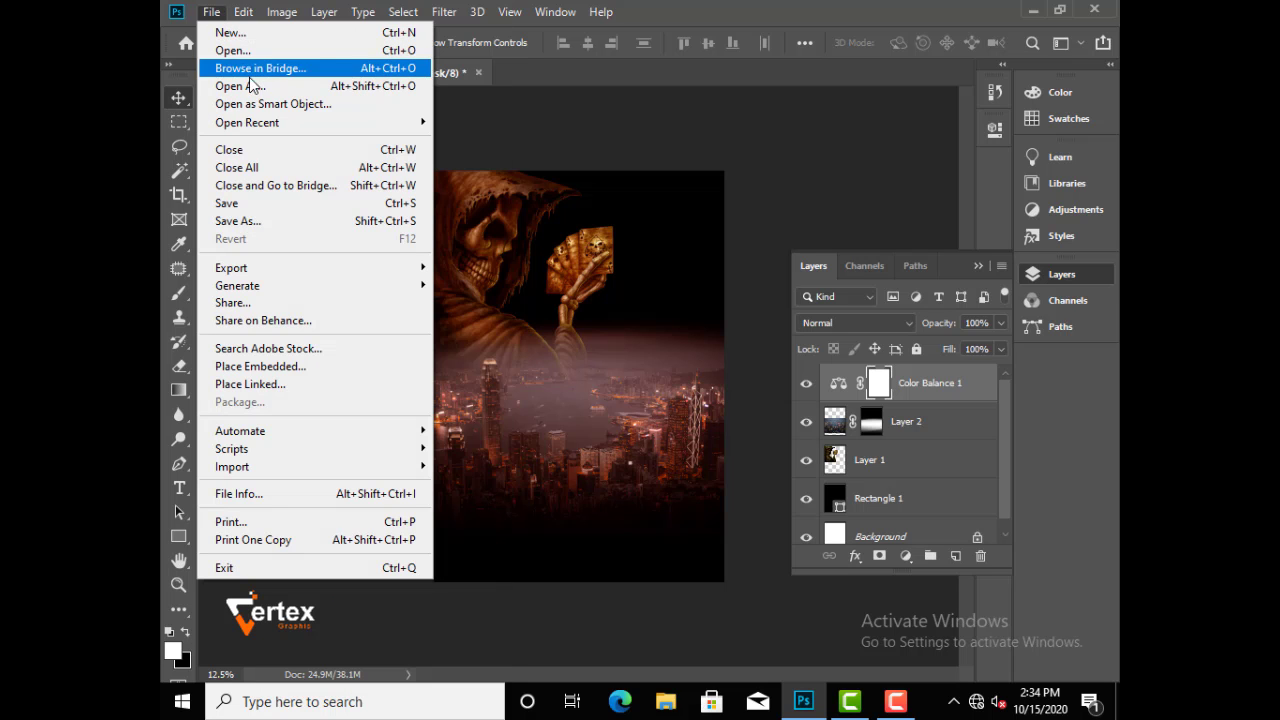
pyautogui.click(240, 50)
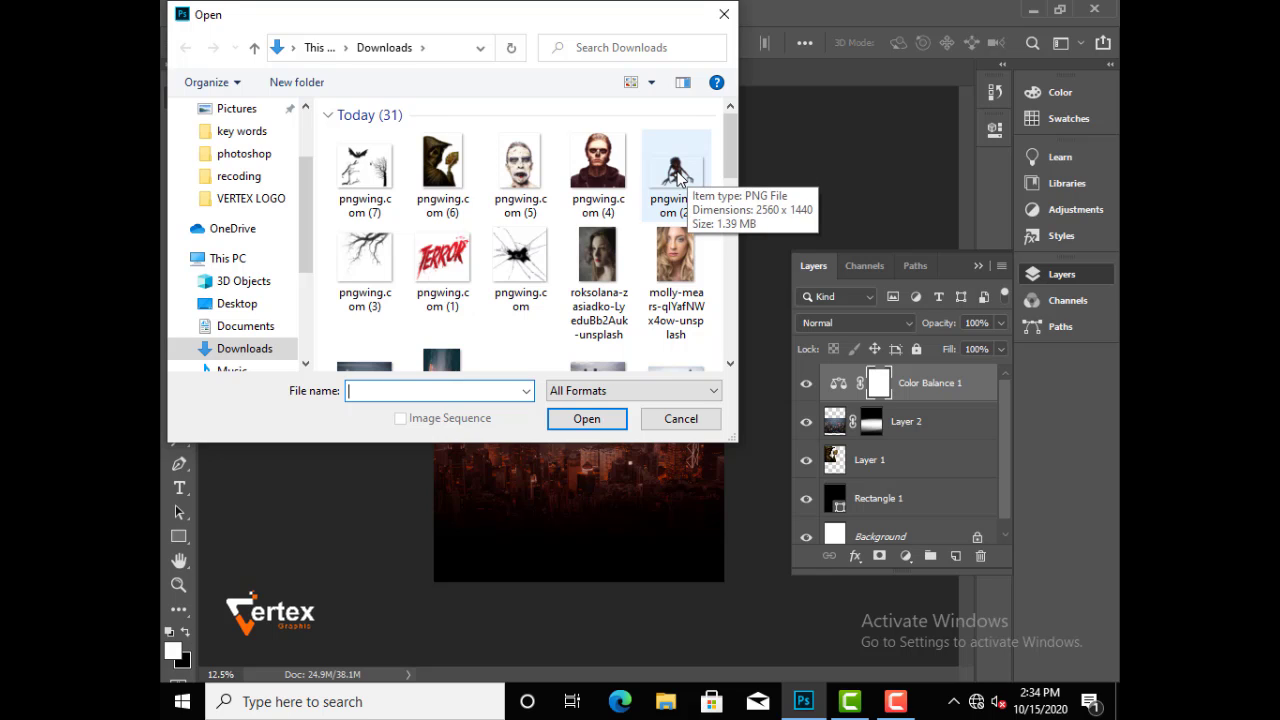
pyautogui.click(520, 258)
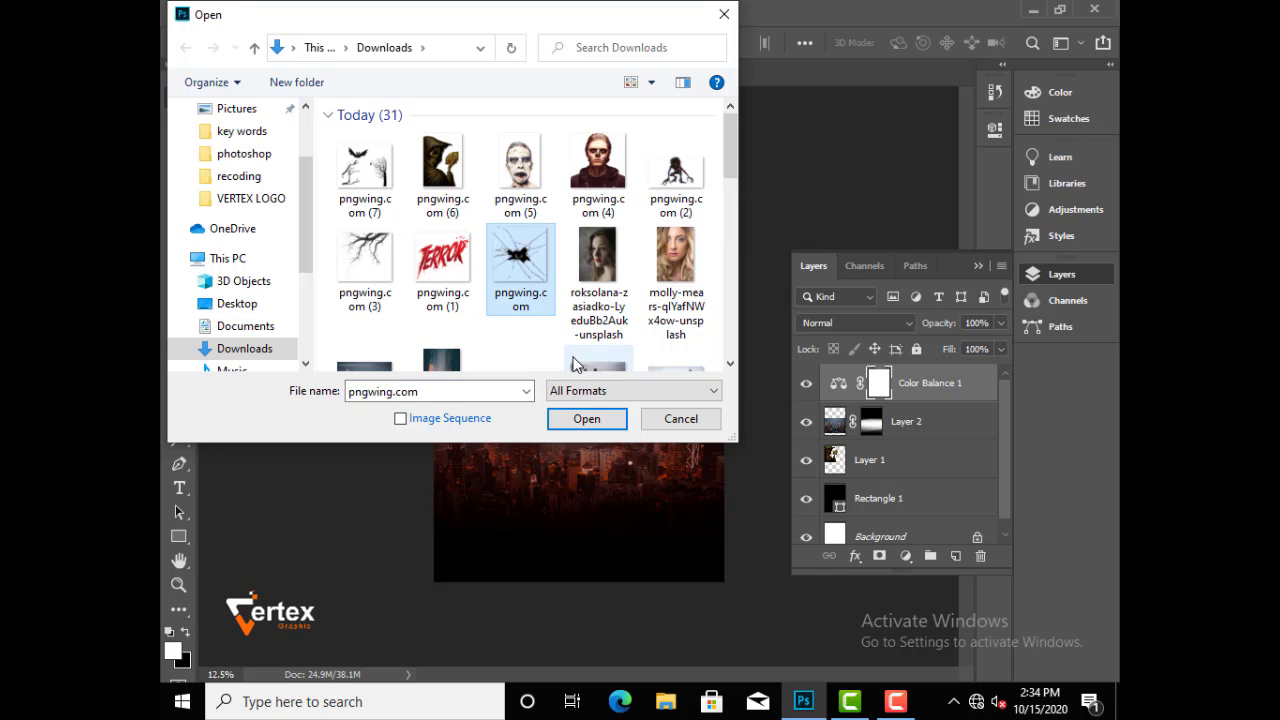
pyautogui.click(586, 420)
# Bring the shattered-glass image into Untitled-1, scaled to about 394.66% and placed over the page's upper right area beside the reaper
pyautogui.moveTo(588, 392); pyautogui.dragTo(371, 127)
pyautogui.hotkey('ctrl', 't')
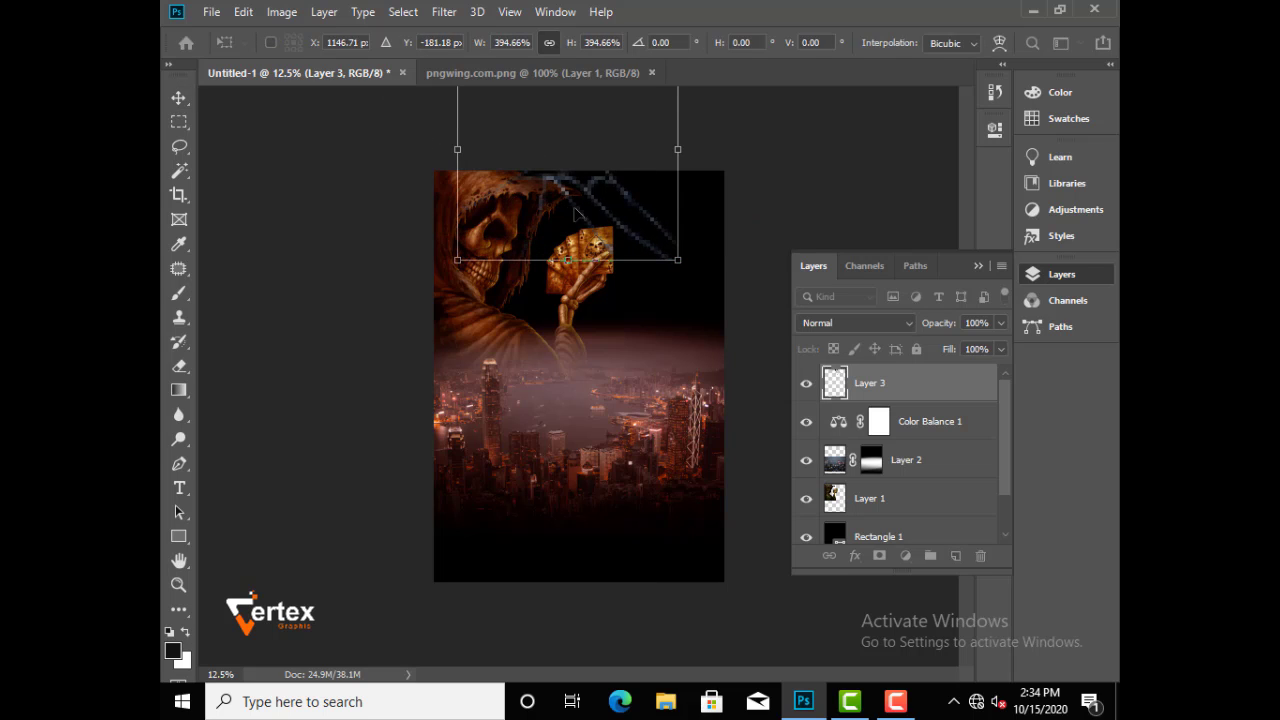
pyautogui.moveTo(587, 196); pyautogui.dragTo(674, 270)
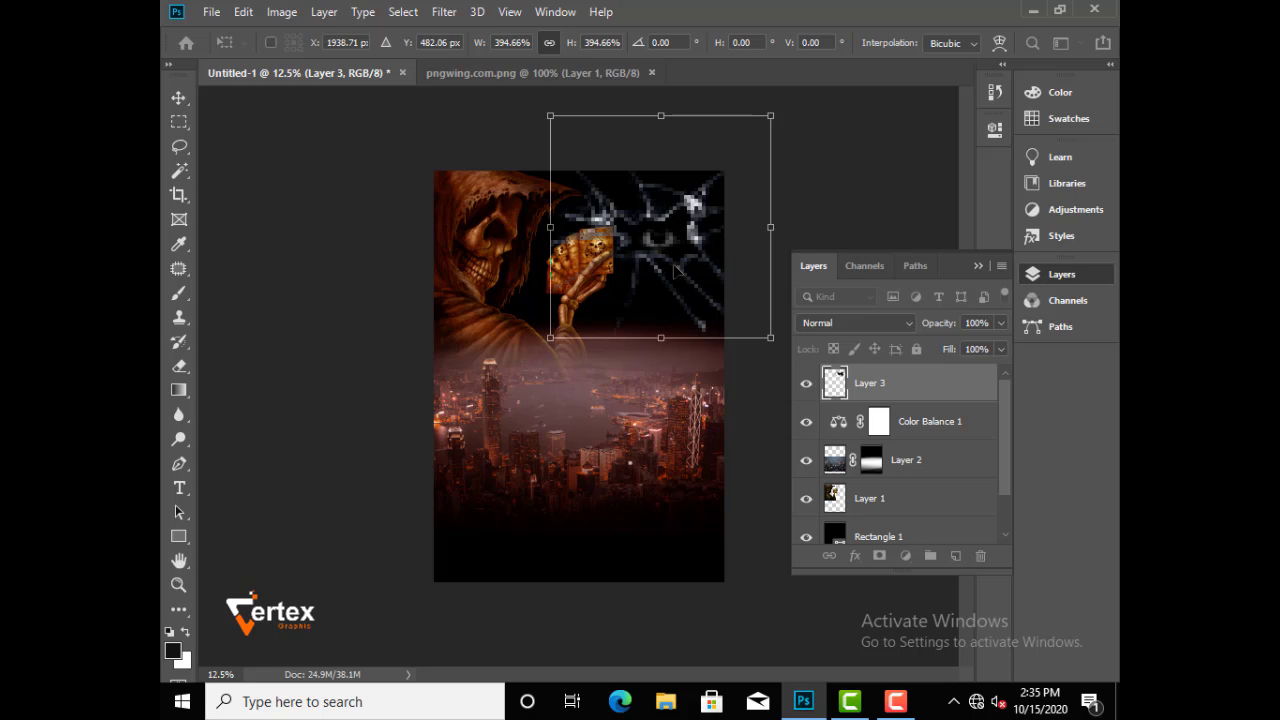
pyautogui.rightClick(667, 259)
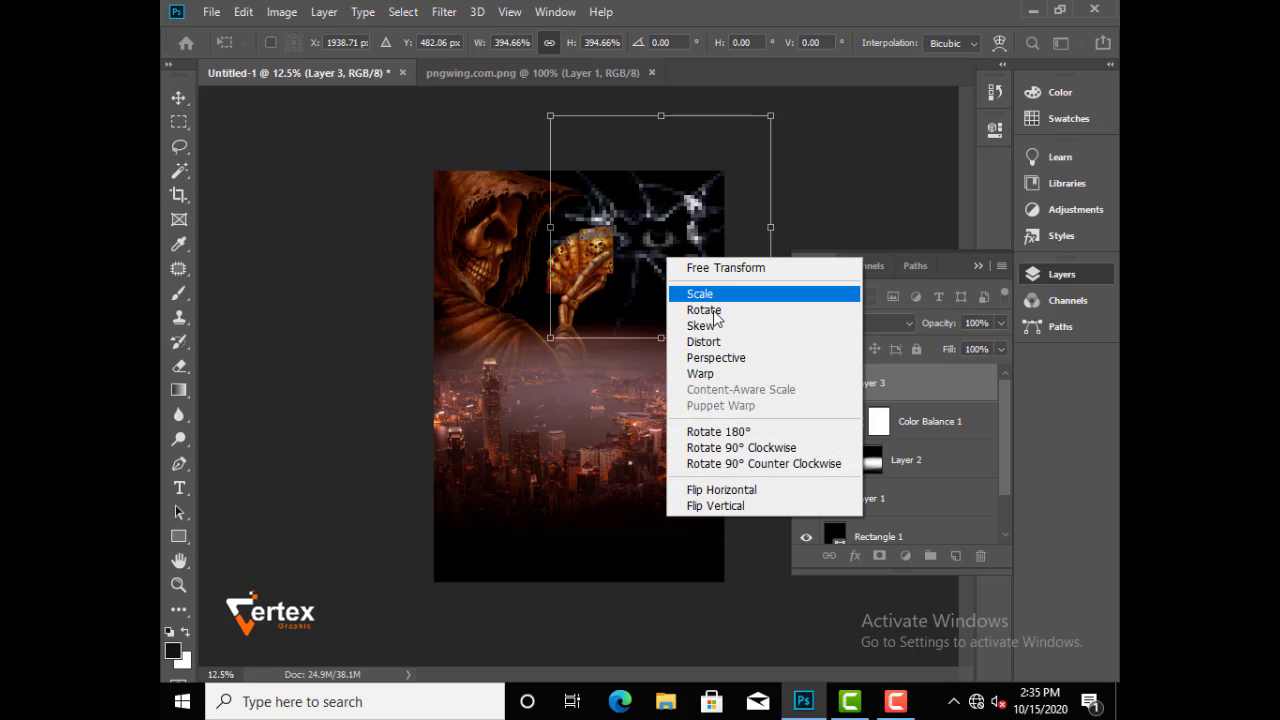
pyautogui.click(838, 199)
pyautogui.press('Return')
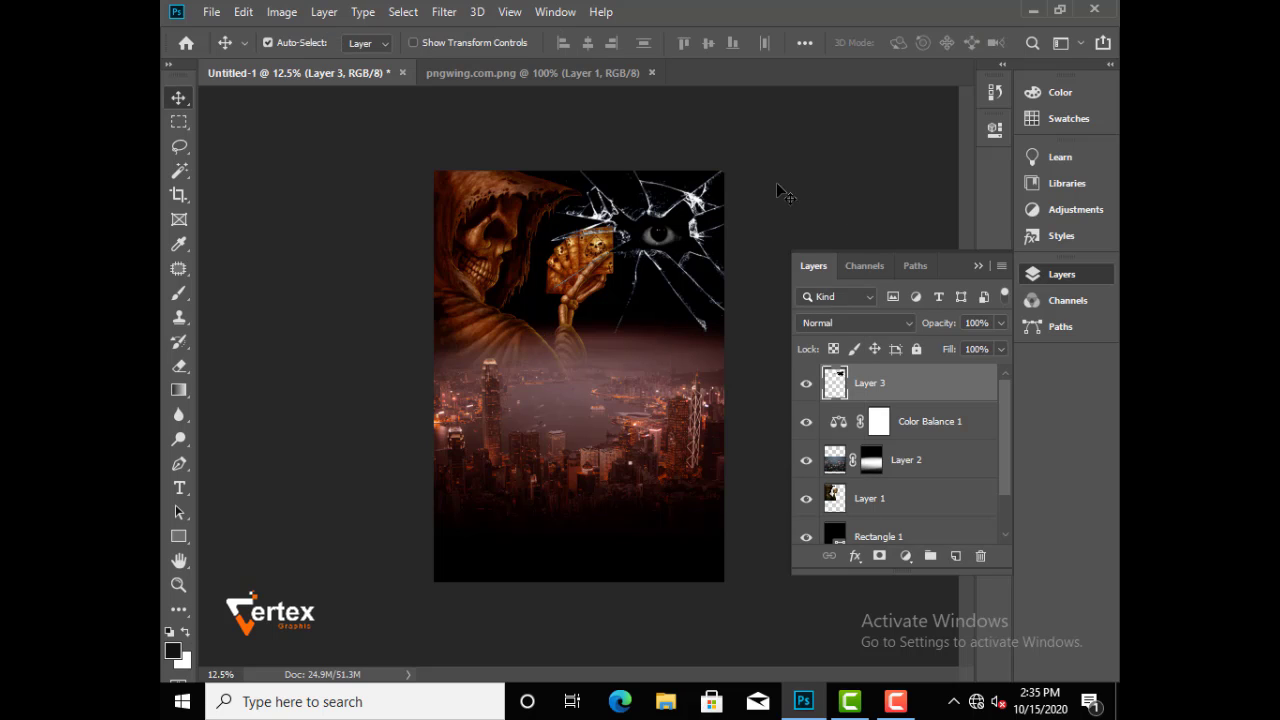
# Set Layer 3's blend mode to Screen with 12% opacity and add a layer mask to it
pyautogui.click(906, 324)
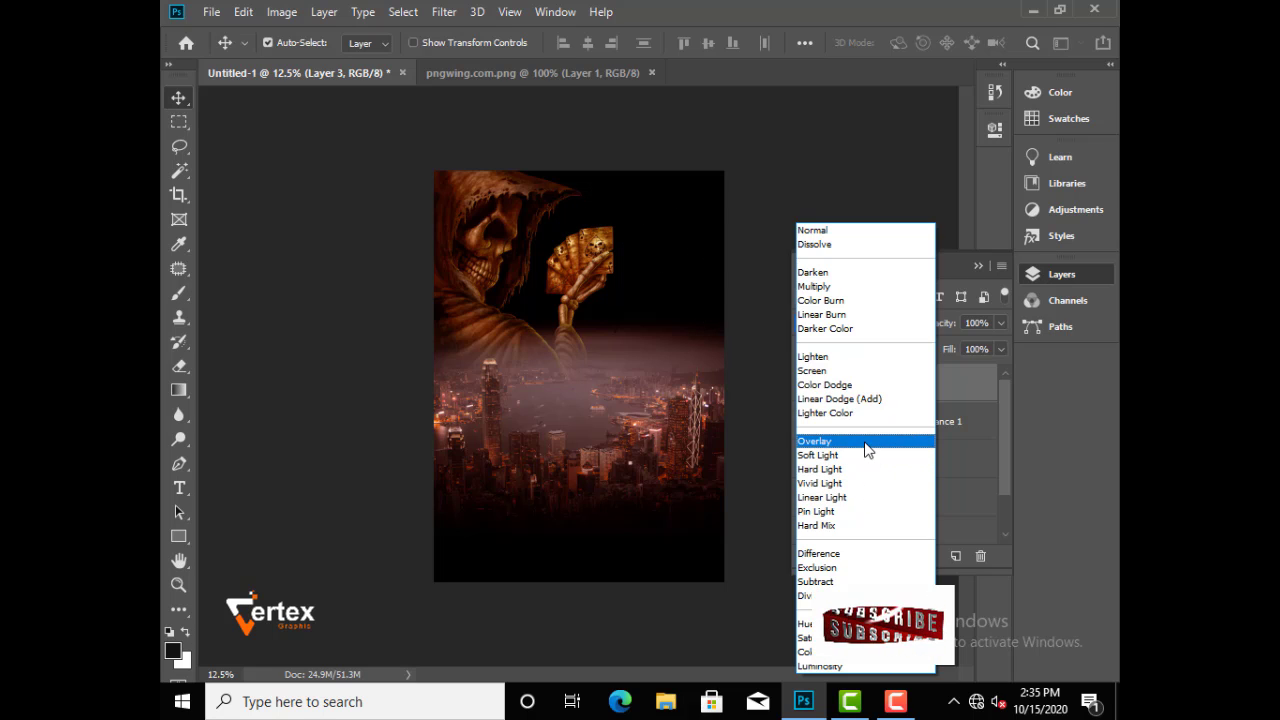
pyautogui.click(848, 371)
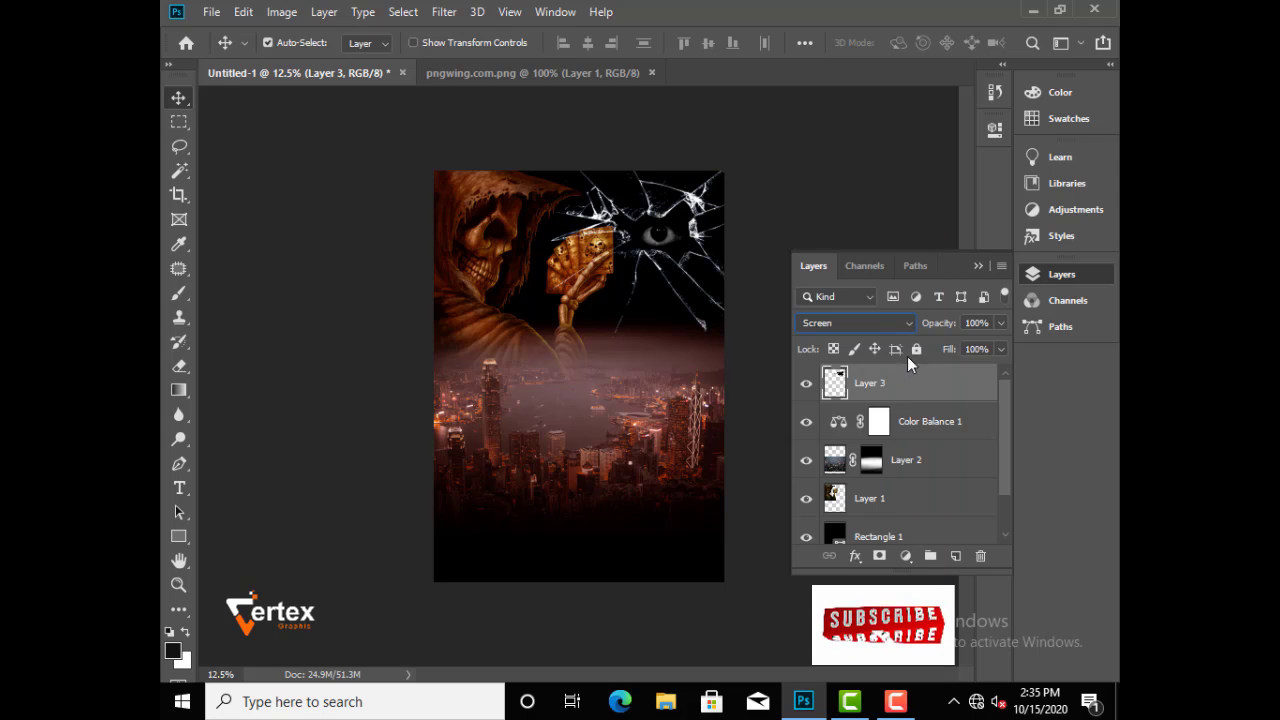
pyautogui.click(1000, 322)
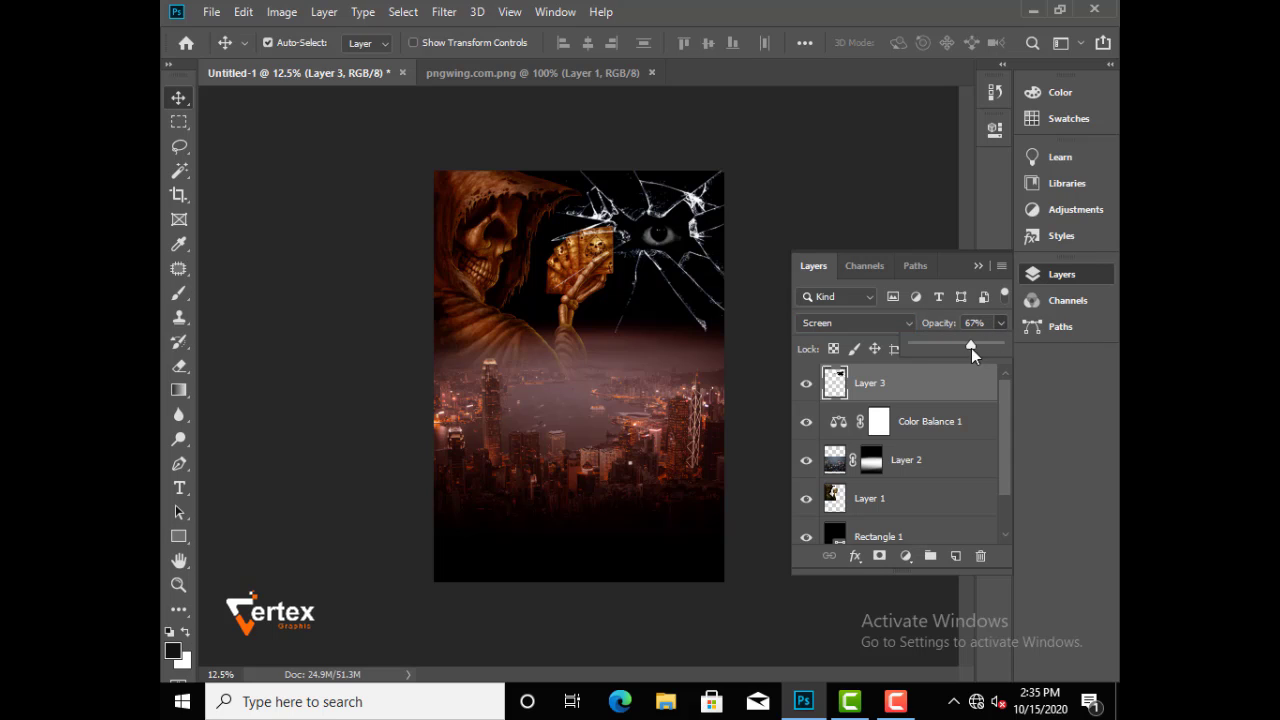
pyautogui.moveTo(953, 351); pyautogui.dragTo(929, 348)
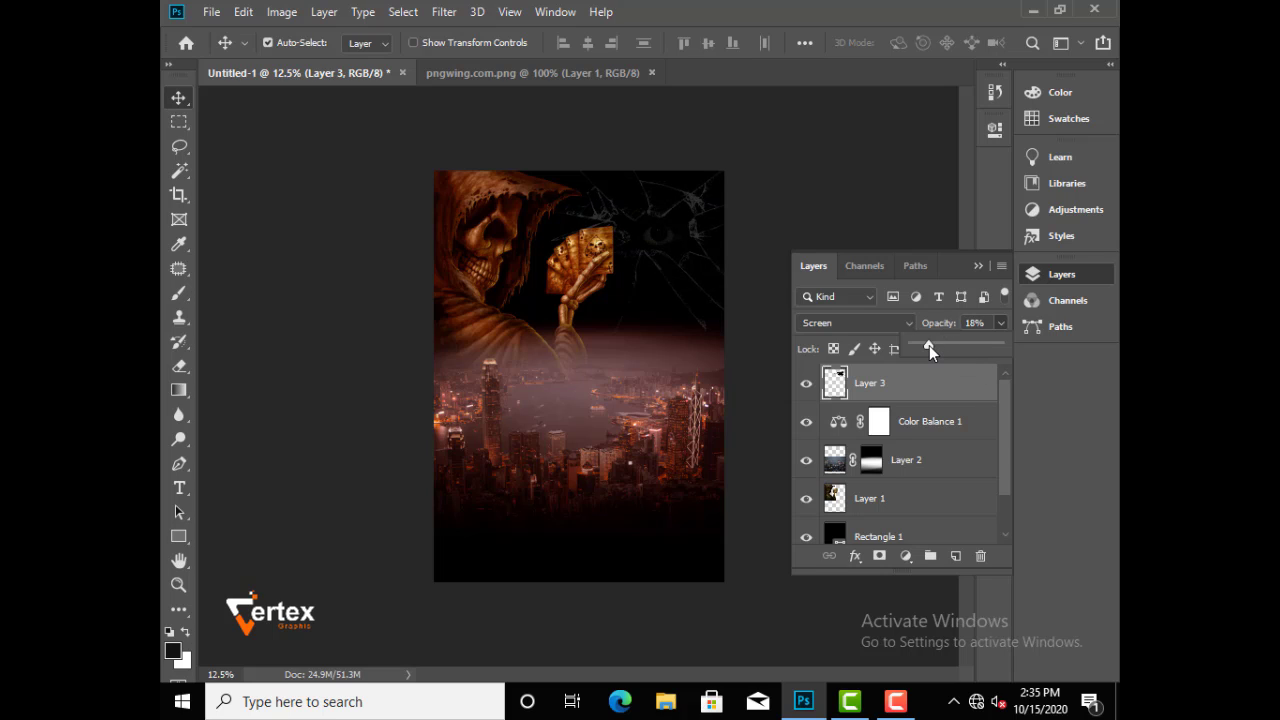
pyautogui.moveTo(920, 345); pyautogui.dragTo(923, 346)
pyautogui.click(838, 395)
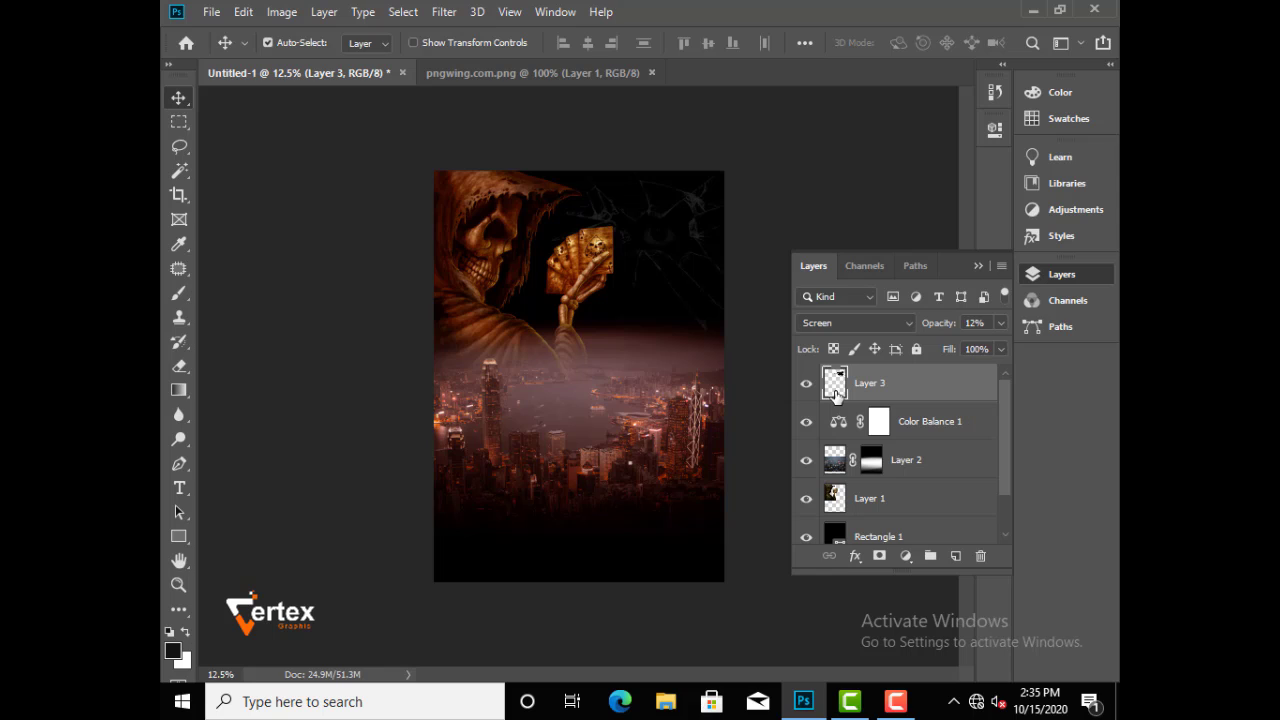
pyautogui.click(879, 556)
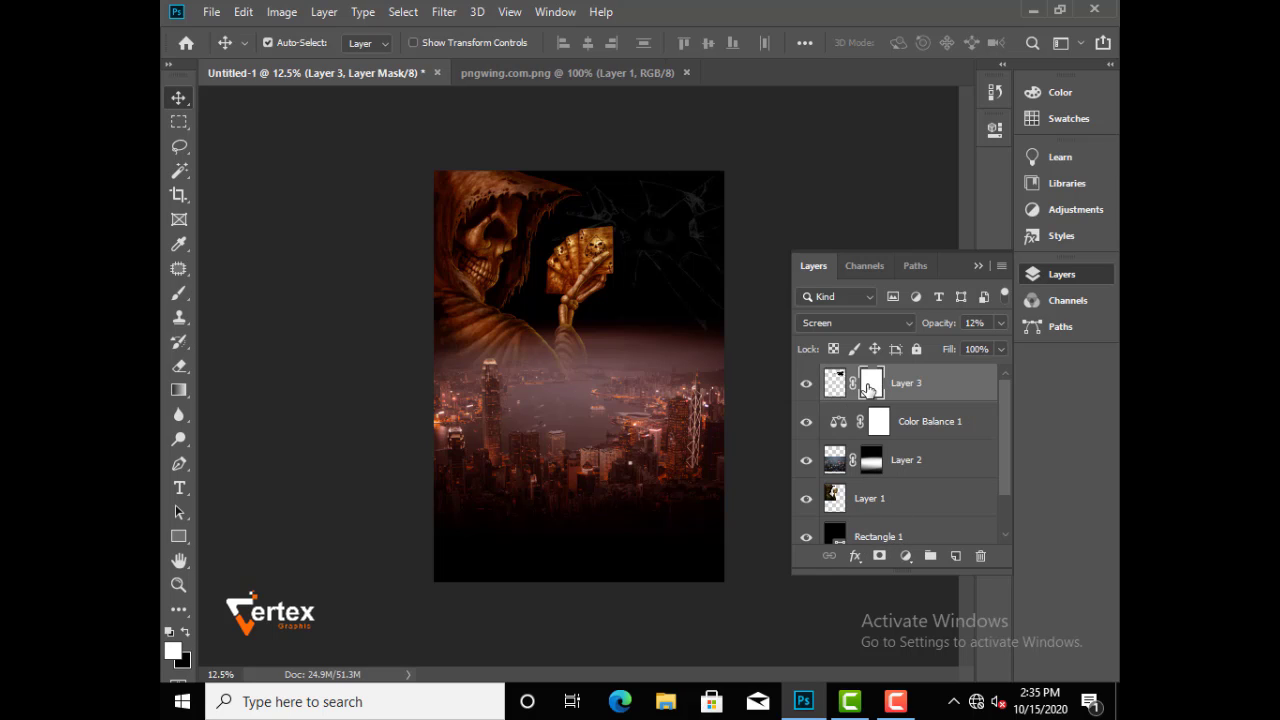
pyautogui.click(905, 556)
pyautogui.click(950, 237)
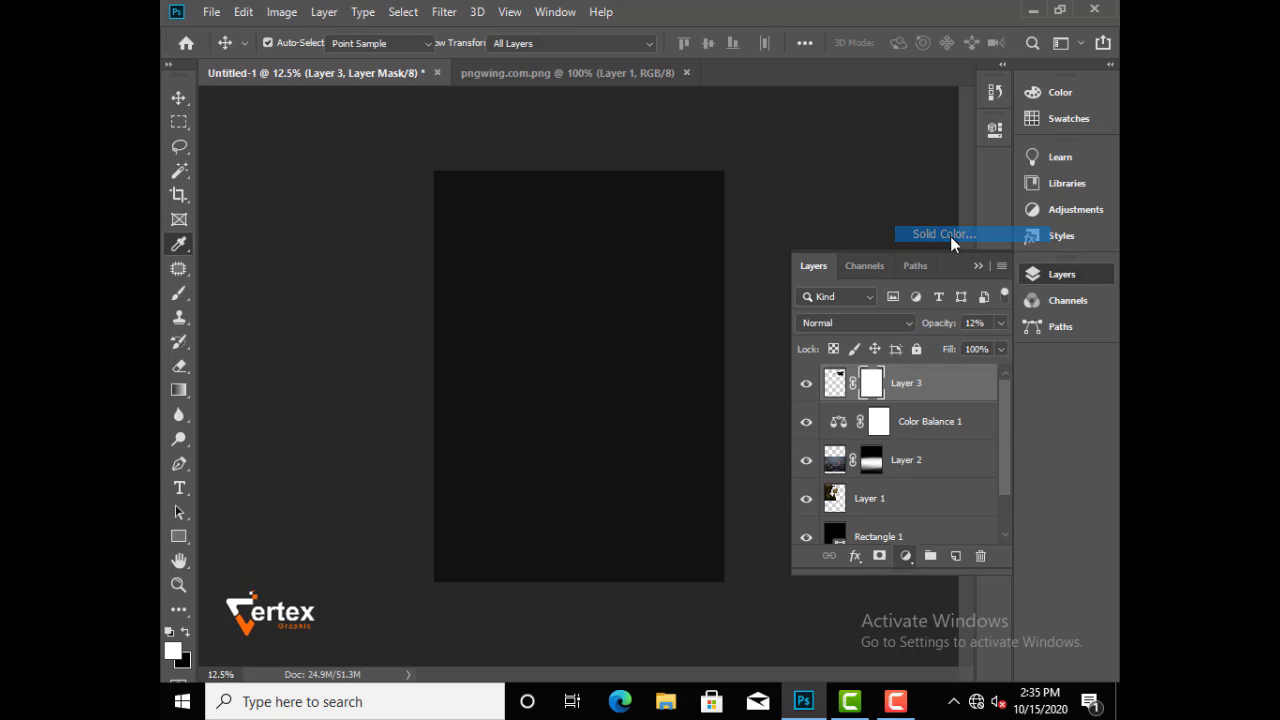
pyautogui.click(226, 436)
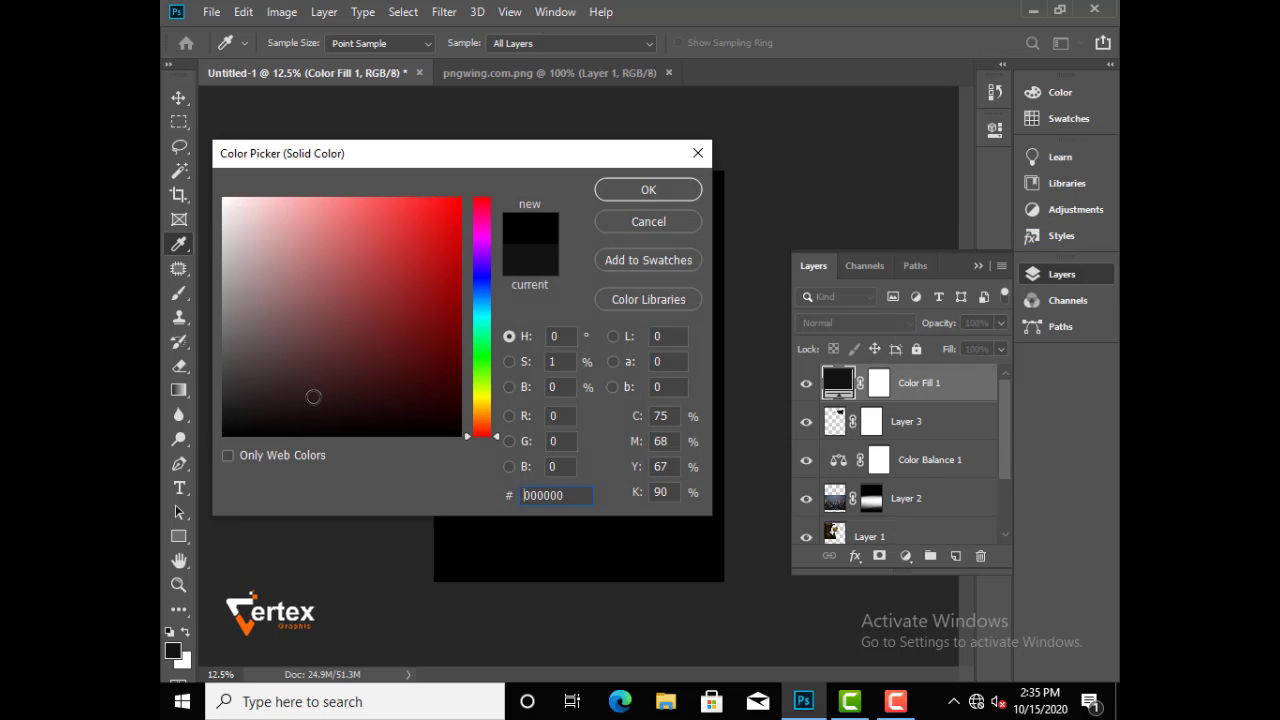
pyautogui.click(663, 195)
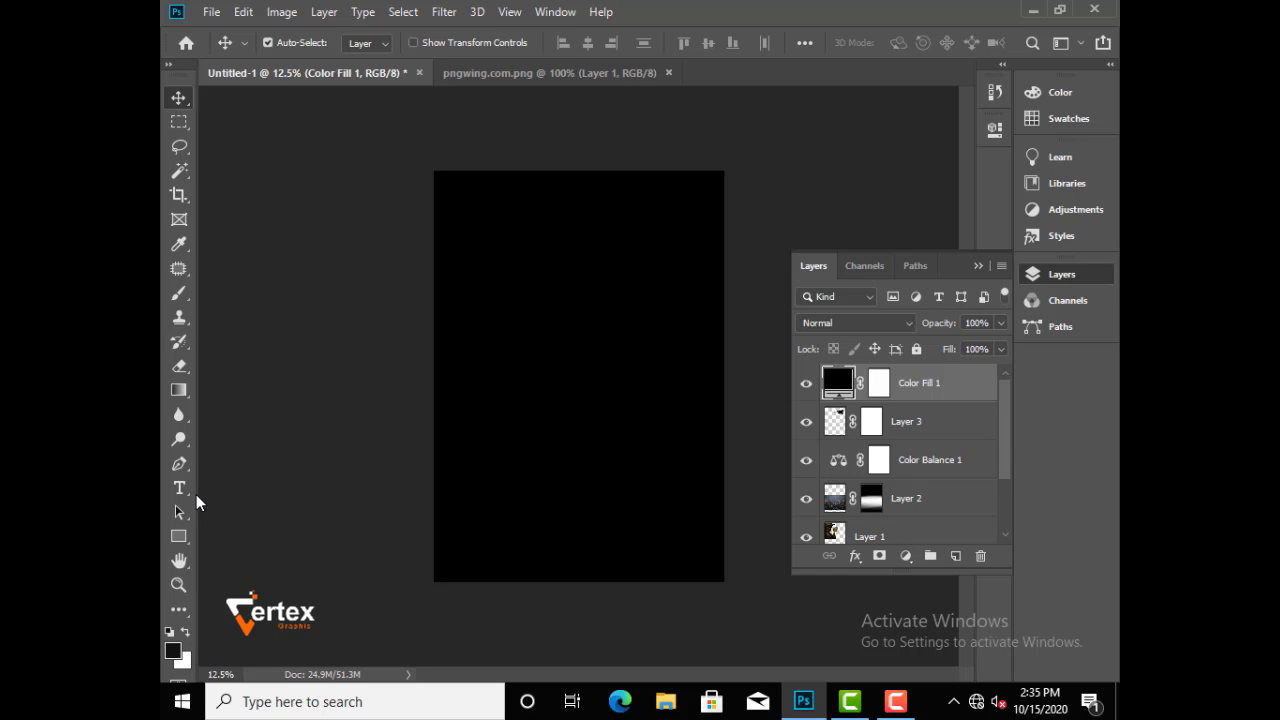
pyautogui.hotkey('ctrl', 'z')
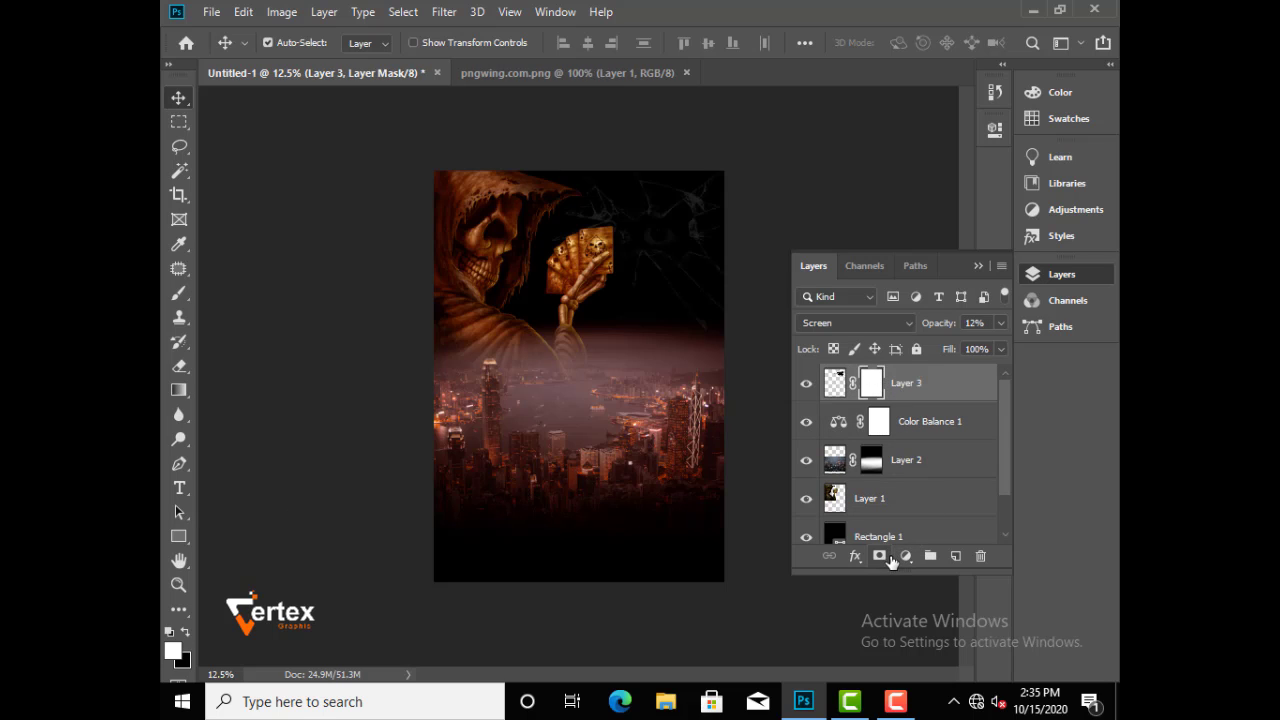
# Add a black Solid Color fill layer above Layer 3
pyautogui.click(838, 388)
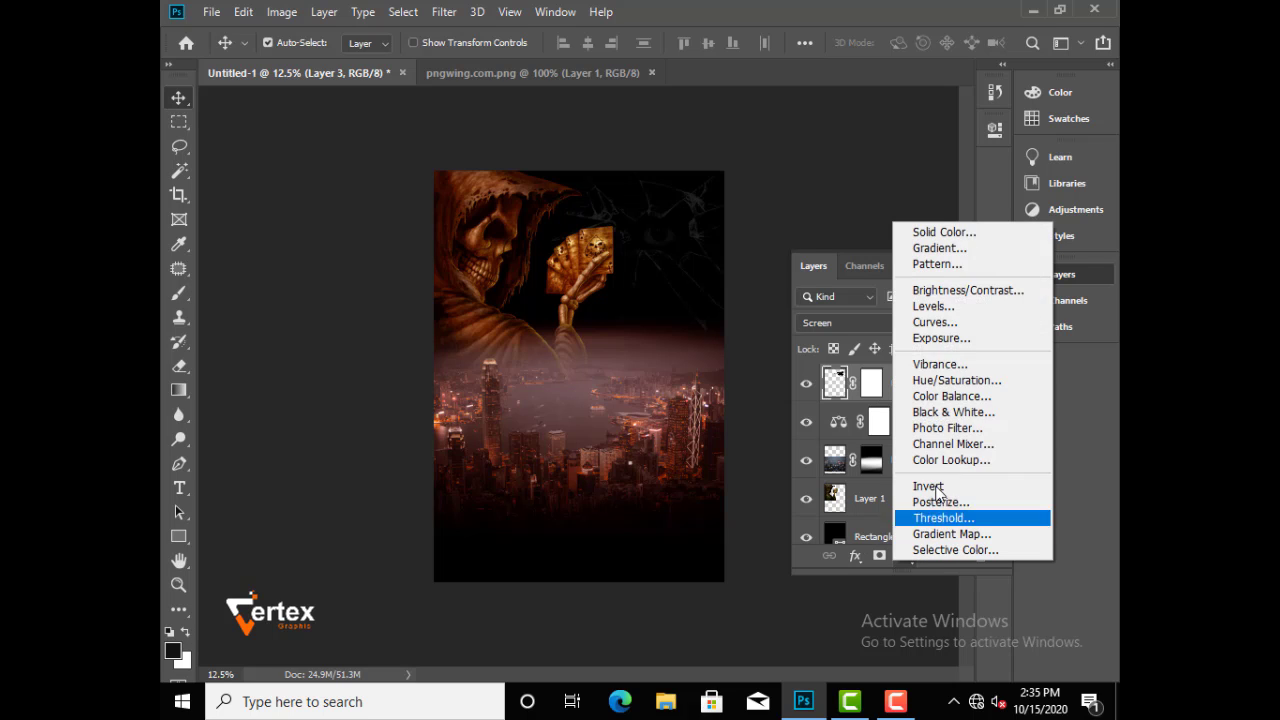
pyautogui.click(905, 556)
pyautogui.click(955, 234)
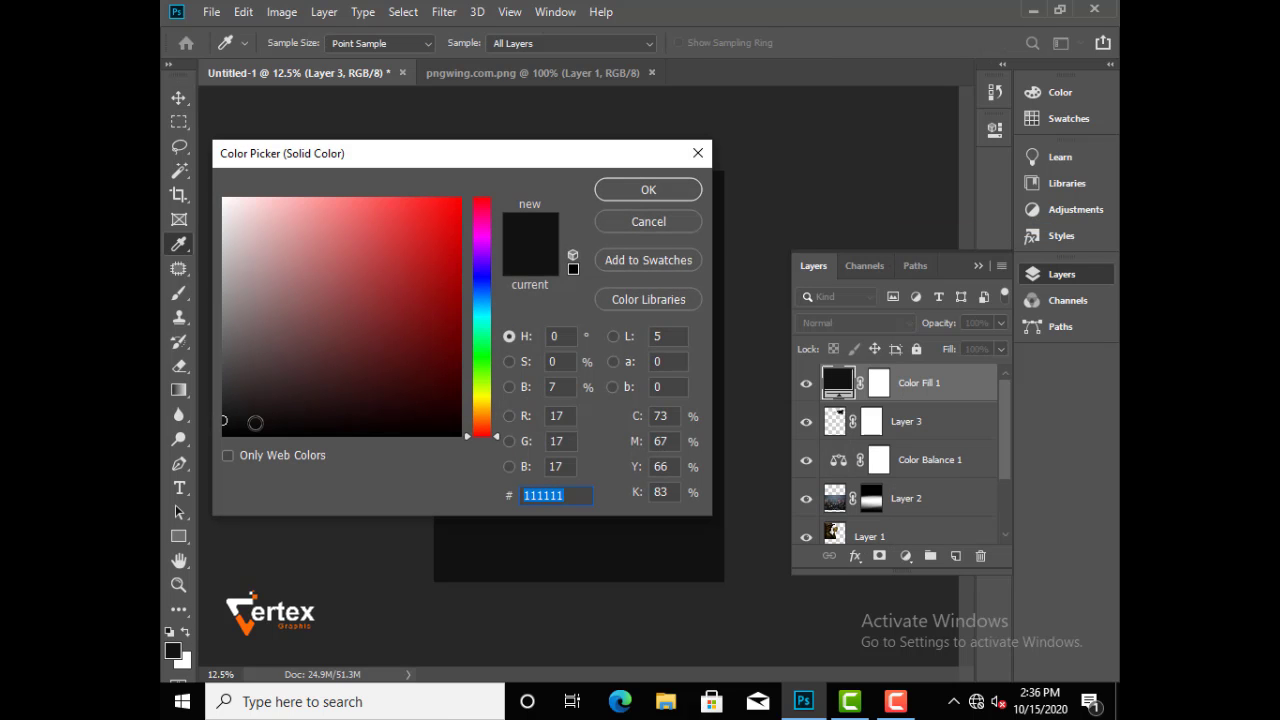
pyautogui.click(230, 437)
pyautogui.click(686, 194)
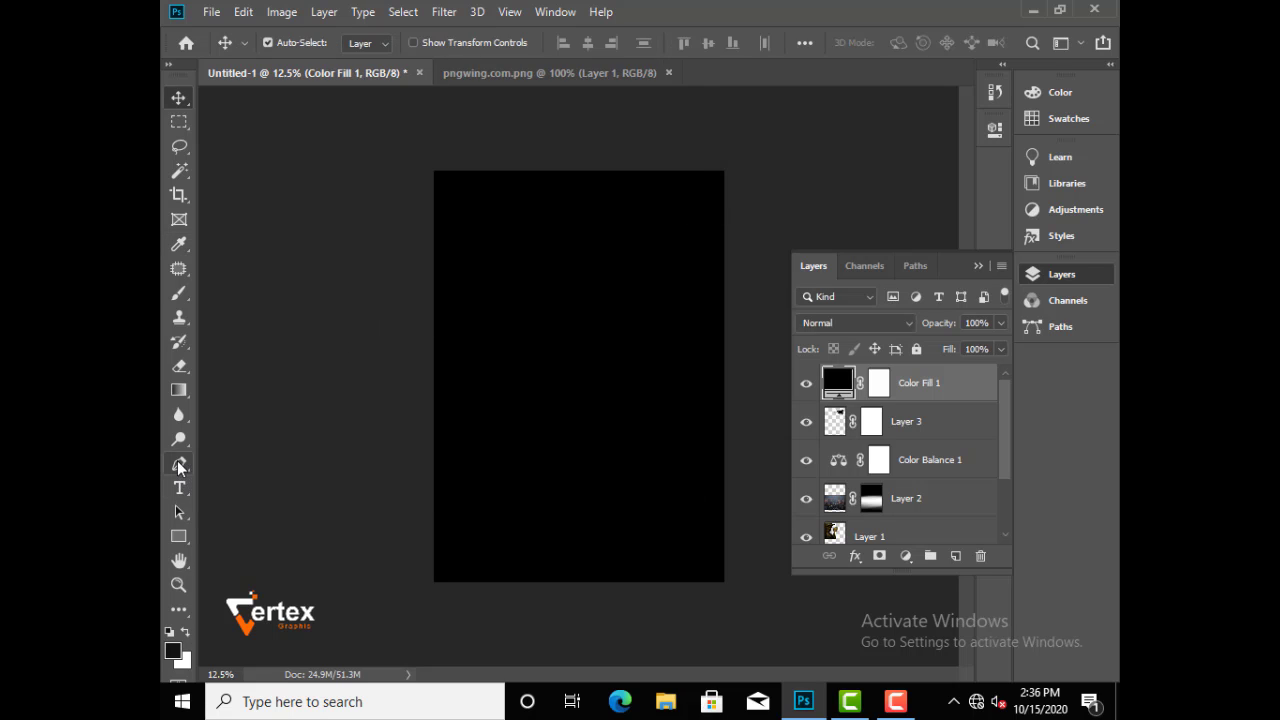
# Rasterize the black fill and erase it over the reaper, glass and city with a 600 px eraser at 11% flow, keeping dark edges
pyautogui.click(179, 366)
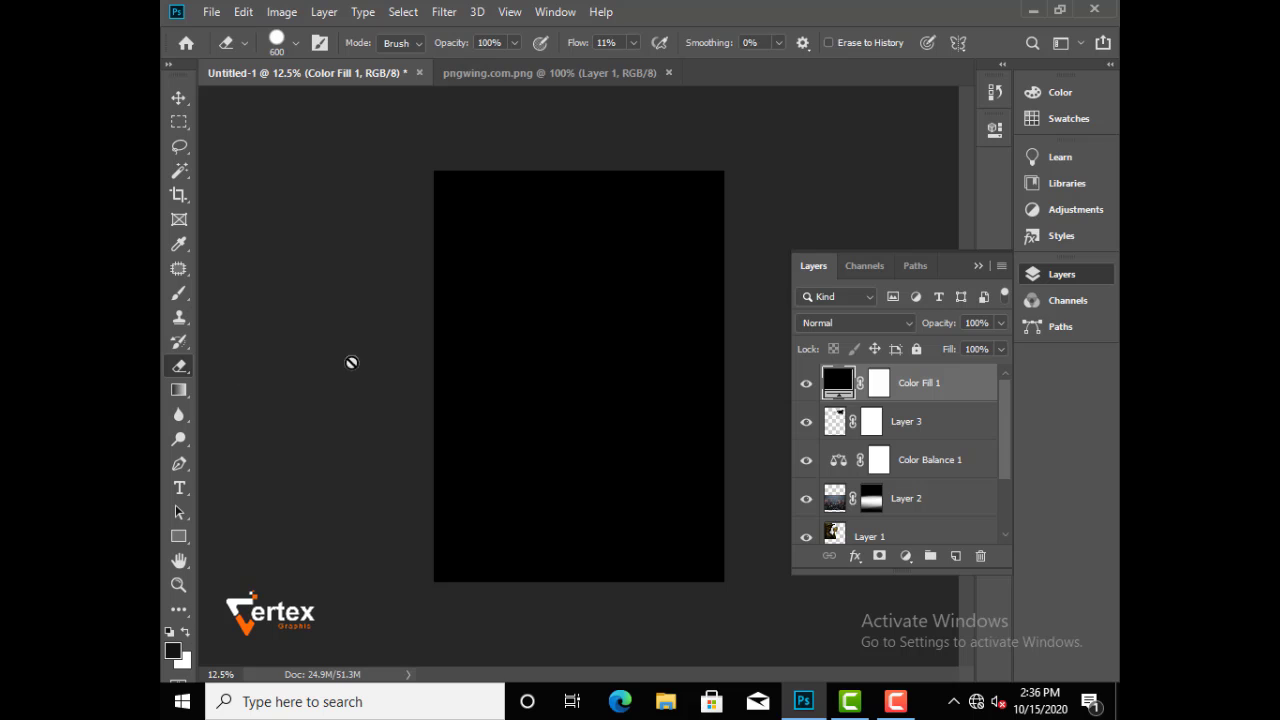
pyautogui.click(556, 295)
pyautogui.click(584, 286)
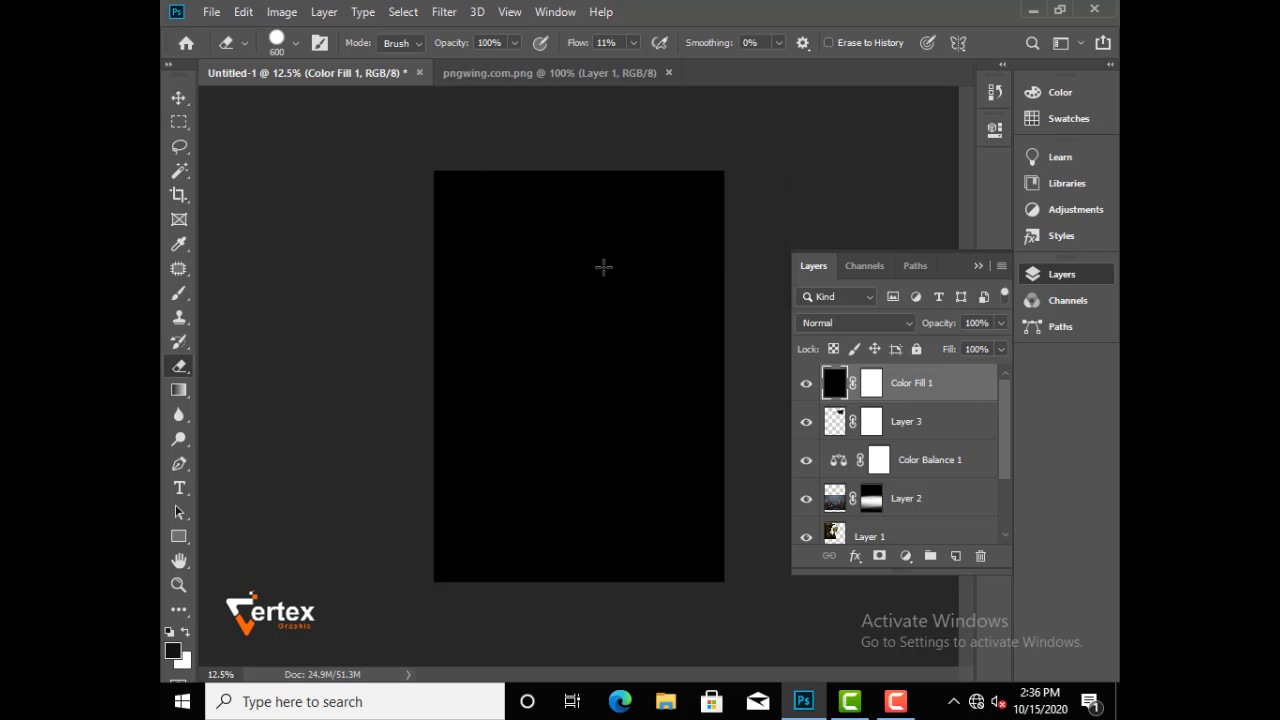
pyautogui.click(604, 236)
pyautogui.moveTo(668, 347)
pyautogui.mouseDown()
pyautogui.moveTo(651, 361)
pyautogui.moveTo(569, 226)
pyautogui.moveTo(580, 446)
pyautogui.moveTo(665, 420)
pyautogui.moveTo(540, 485)
pyautogui.mouseUp()
pyautogui.moveTo(420, 417)
pyautogui.mouseDown()
pyautogui.moveTo(512, 201)
pyautogui.moveTo(605, 181)
pyautogui.moveTo(591, 259)
pyautogui.moveTo(694, 240)
pyautogui.mouseUp()
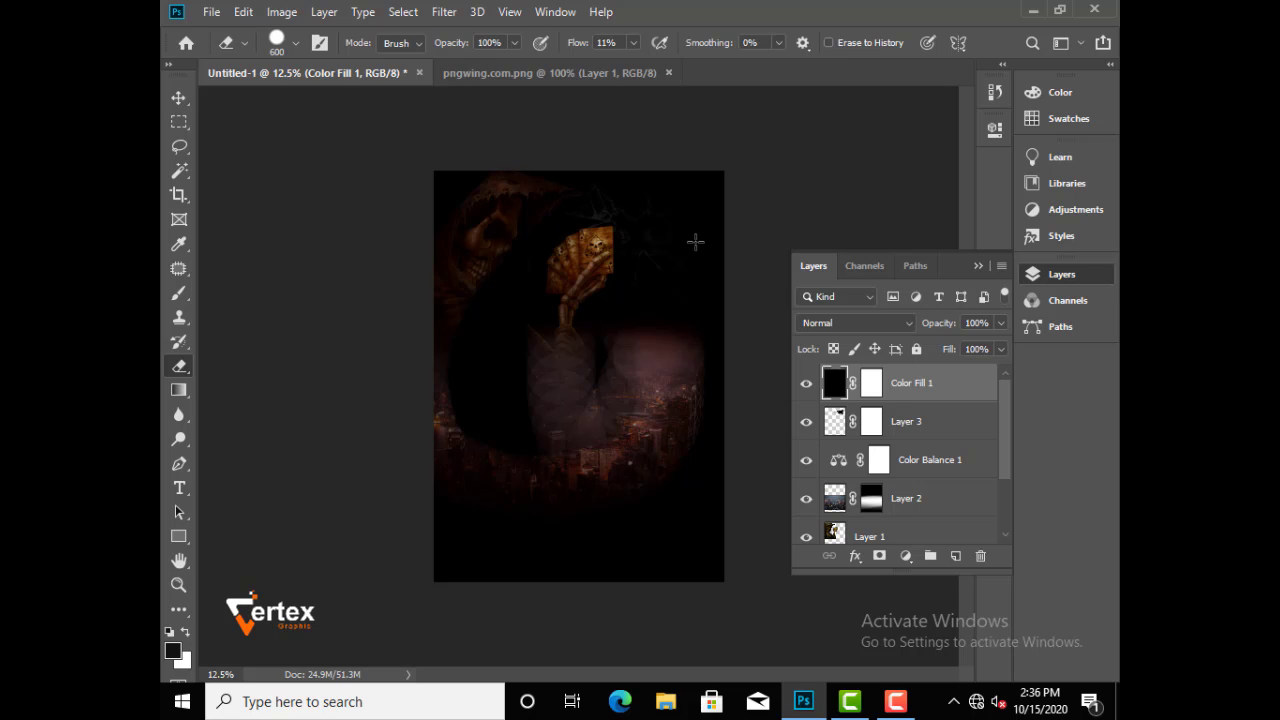
pyautogui.moveTo(545, 193)
pyautogui.mouseDown()
pyautogui.moveTo(460, 327)
pyautogui.moveTo(474, 450)
pyautogui.moveTo(540, 211)
pyautogui.moveTo(521, 457)
pyautogui.moveTo(571, 367)
pyautogui.moveTo(621, 194)
pyautogui.moveTo(587, 207)
pyautogui.moveTo(565, 344)
pyautogui.moveTo(489, 543)
pyautogui.moveTo(472, 372)
pyautogui.moveTo(474, 468)
pyautogui.moveTo(504, 558)
pyautogui.moveTo(608, 452)
pyautogui.moveTo(624, 534)
pyautogui.moveTo(722, 355)
pyautogui.moveTo(722, 298)
pyautogui.moveTo(729, 501)
pyautogui.mouseUp()
pyautogui.moveTo(708, 353)
pyautogui.mouseDown()
pyautogui.moveTo(638, 273)
pyautogui.moveTo(538, 317)
pyautogui.moveTo(740, 308)
pyautogui.moveTo(731, 336)
pyautogui.moveTo(547, 480)
pyautogui.moveTo(465, 498)
pyautogui.moveTo(544, 377)
pyautogui.moveTo(566, 250)
pyautogui.mouseUp()
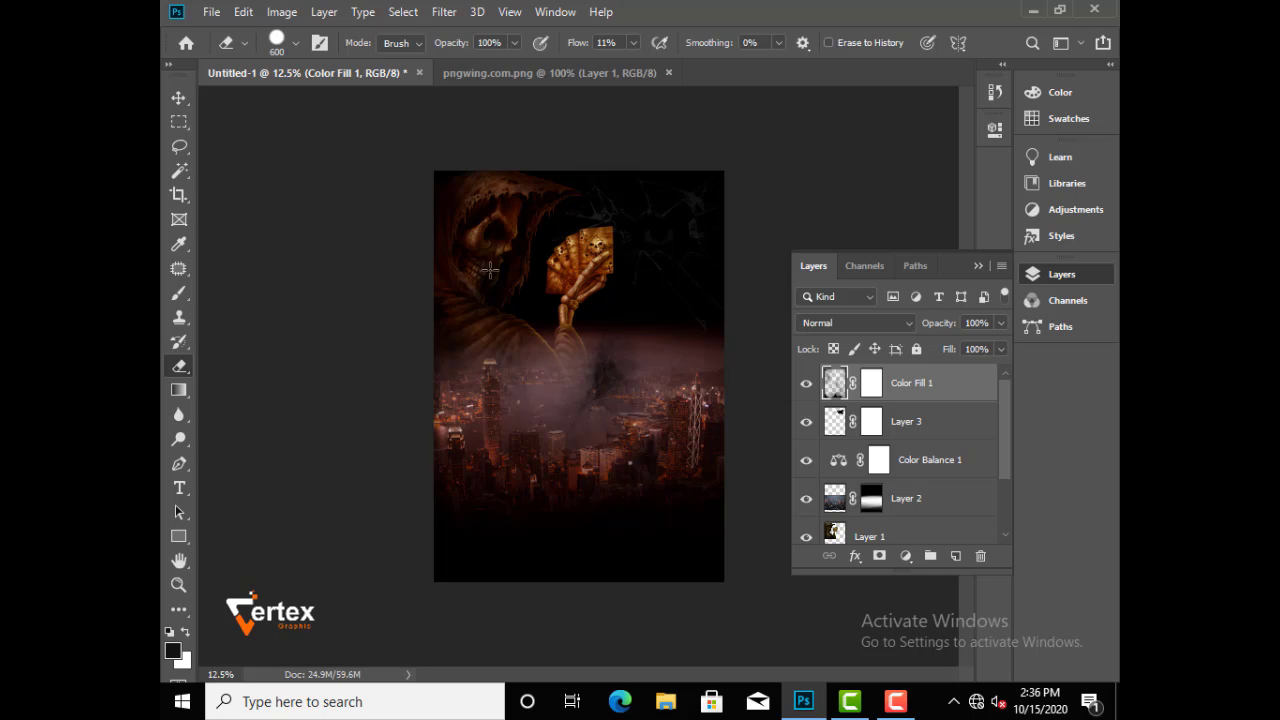
pyautogui.moveTo(490, 269); pyautogui.dragTo(447, 270)
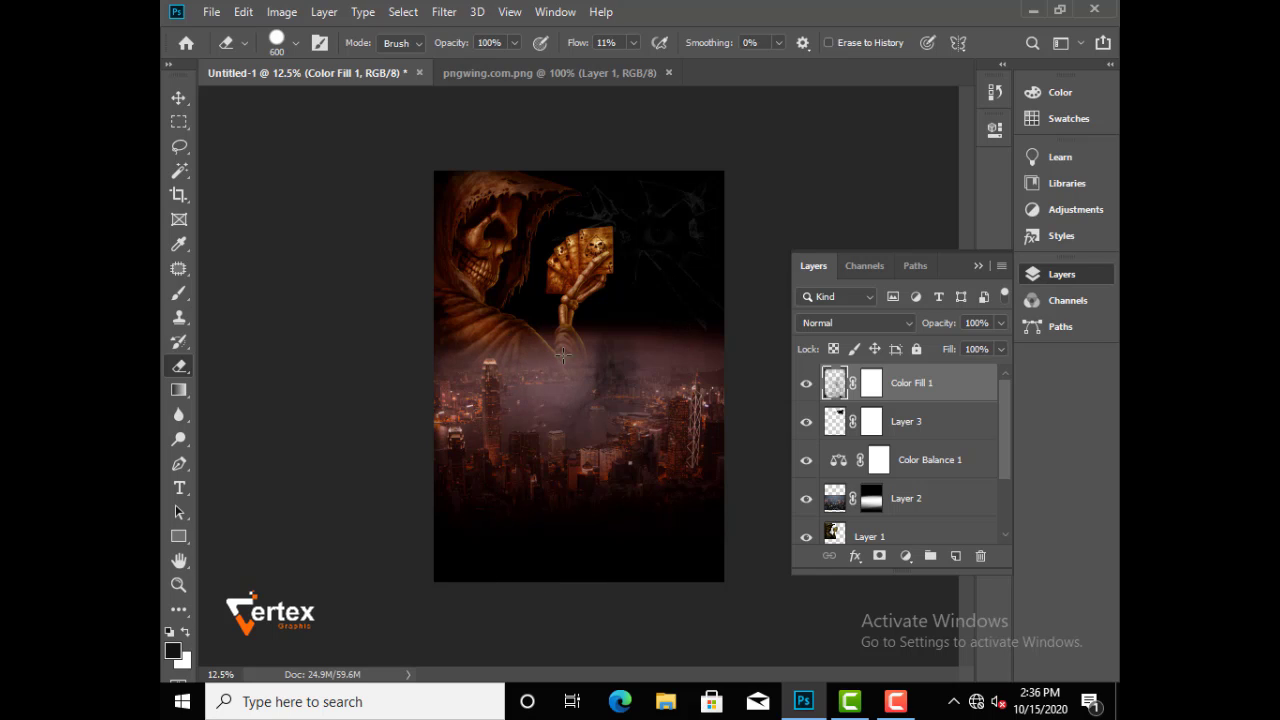
pyautogui.moveTo(563, 355)
pyautogui.mouseDown()
pyautogui.moveTo(638, 382)
pyautogui.moveTo(599, 403)
pyautogui.moveTo(592, 360)
pyautogui.moveTo(627, 407)
pyautogui.moveTo(565, 437)
pyautogui.mouseUp()
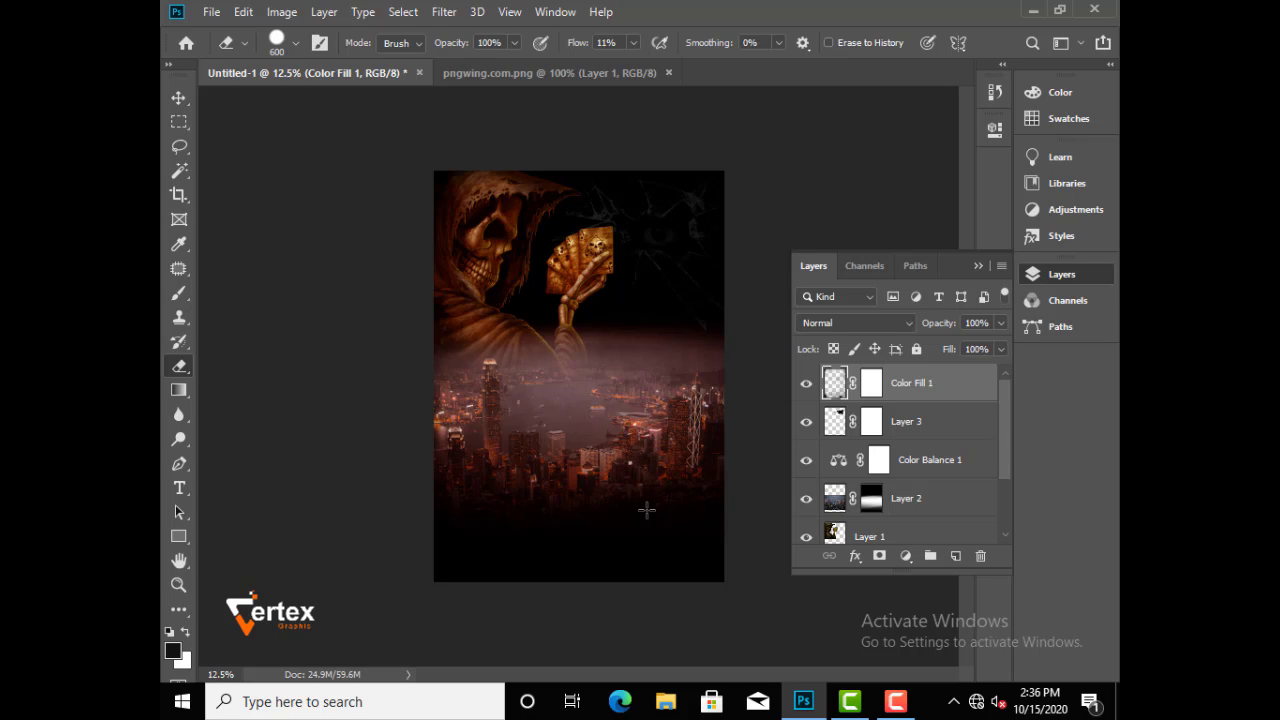
# Open the red TERROR lettering image pngwing.com (1) from the Downloads folder
pyautogui.click(179, 97)
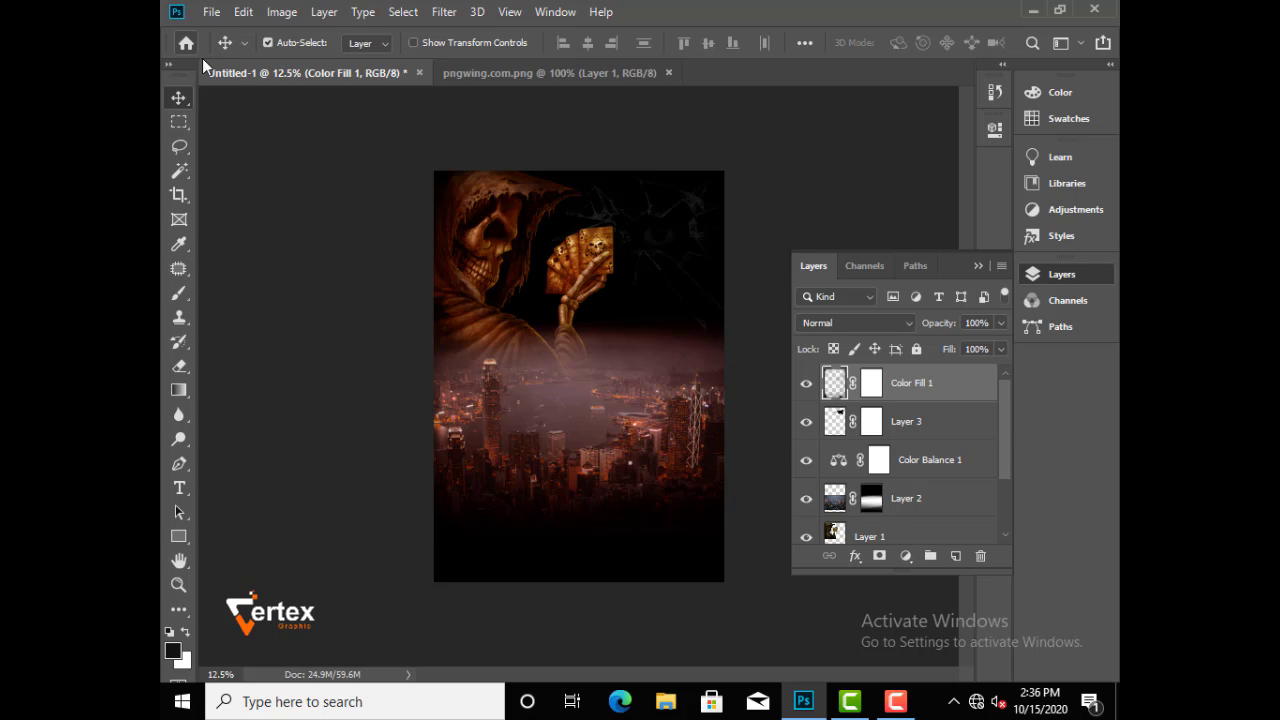
pyautogui.click(211, 11)
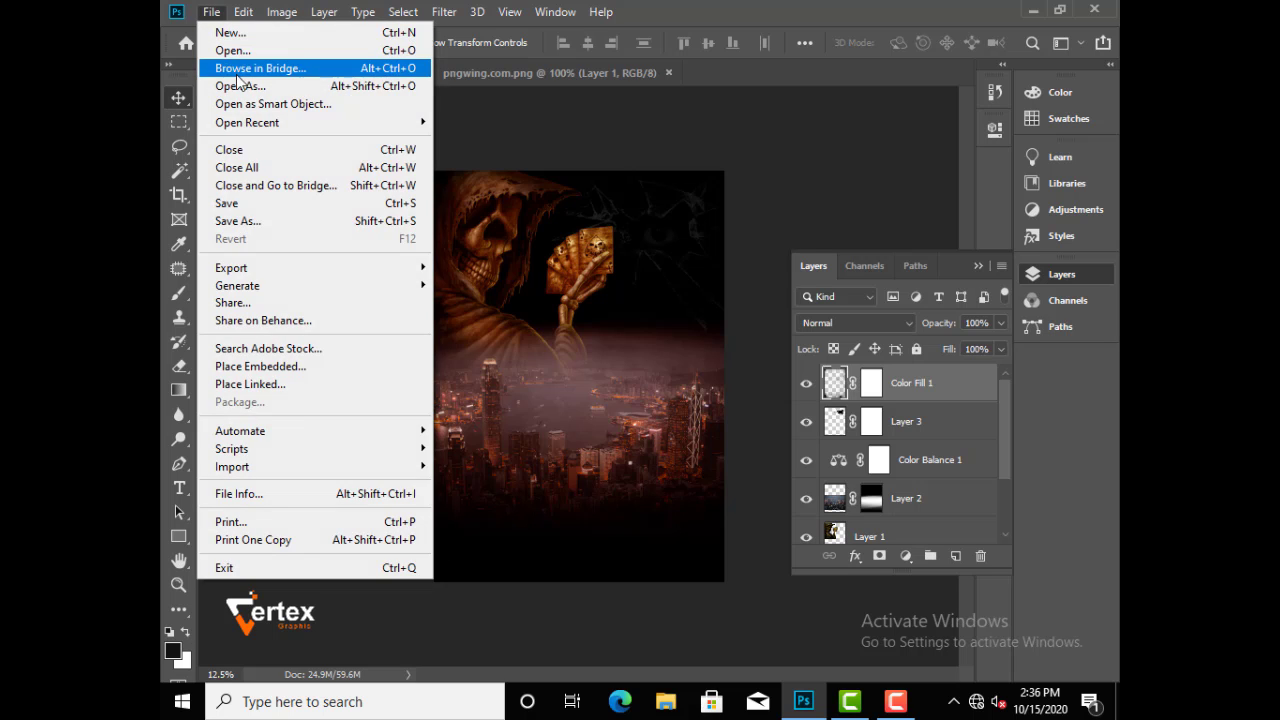
pyautogui.click(236, 50)
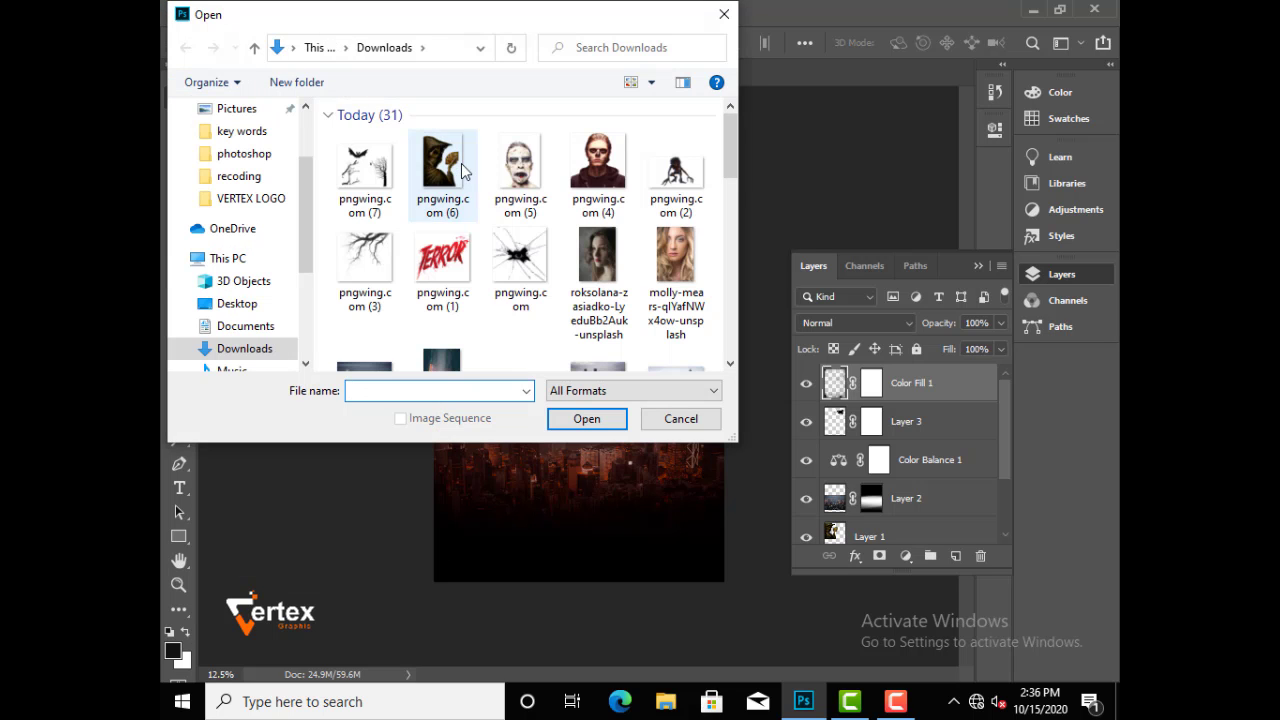
pyautogui.click(443, 262)
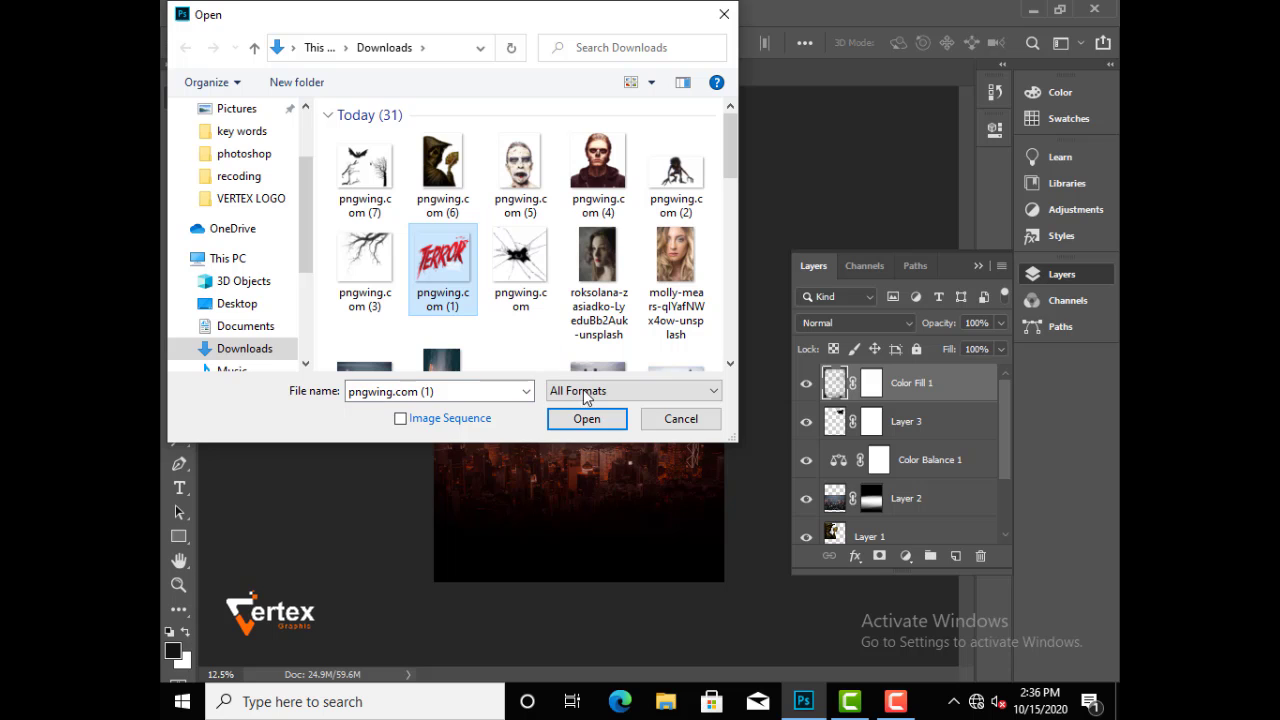
pyautogui.click(587, 419)
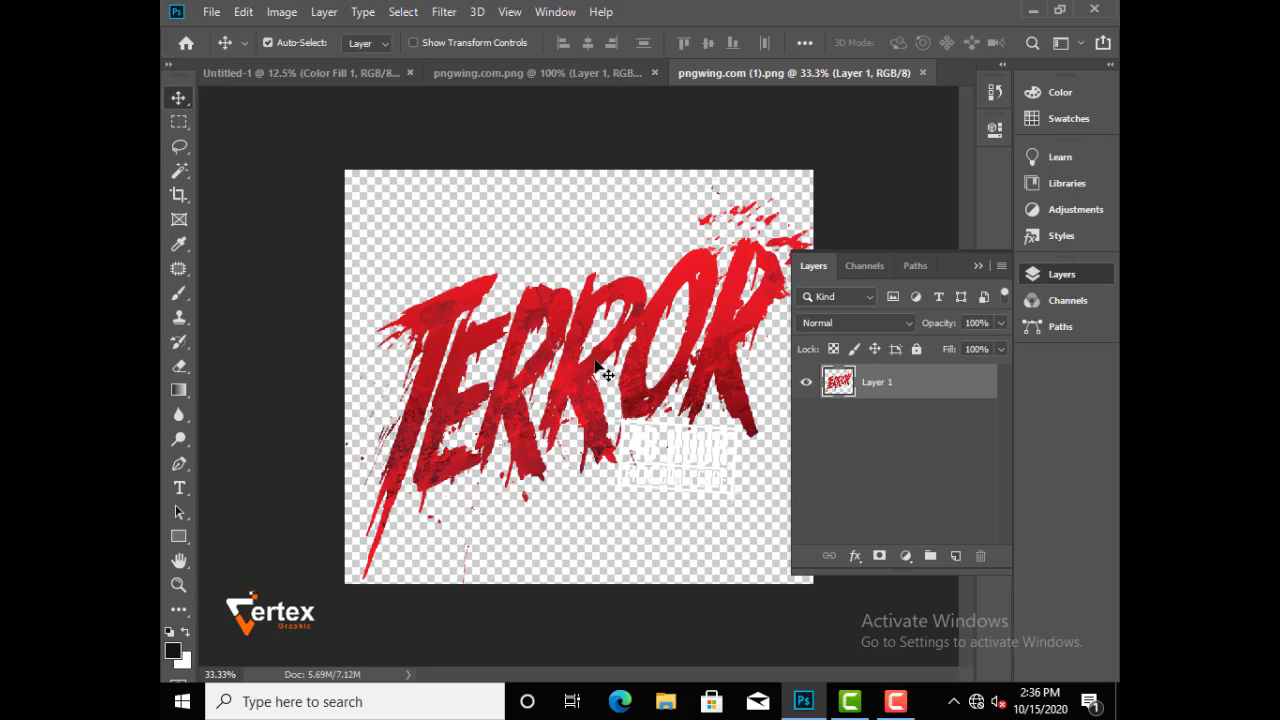
# Bring the TERROR lettering into Untitled-1 above Color Fill 1 and move it toward the page's right edge
pyautogui.moveTo(597, 366); pyautogui.dragTo(660, 339)
pyautogui.hotkey('ctrl', 'z')
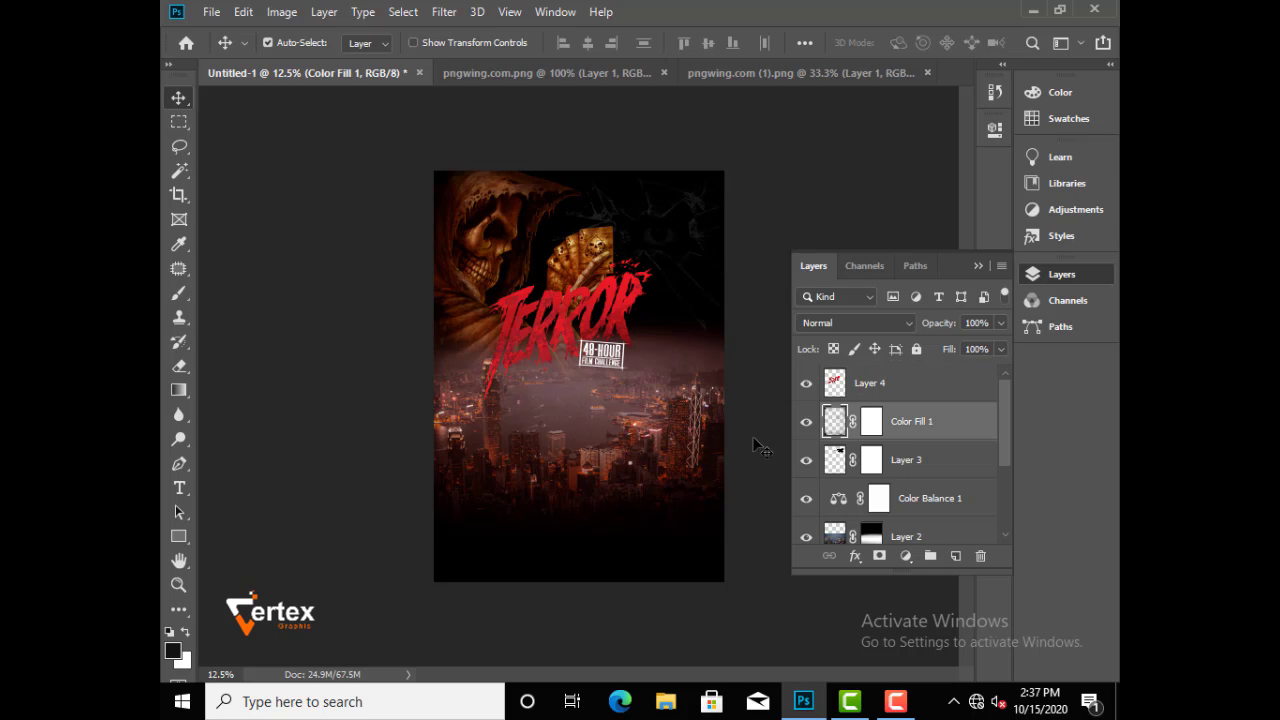
pyautogui.click(881, 395)
pyautogui.moveTo(615, 321); pyautogui.dragTo(689, 297)
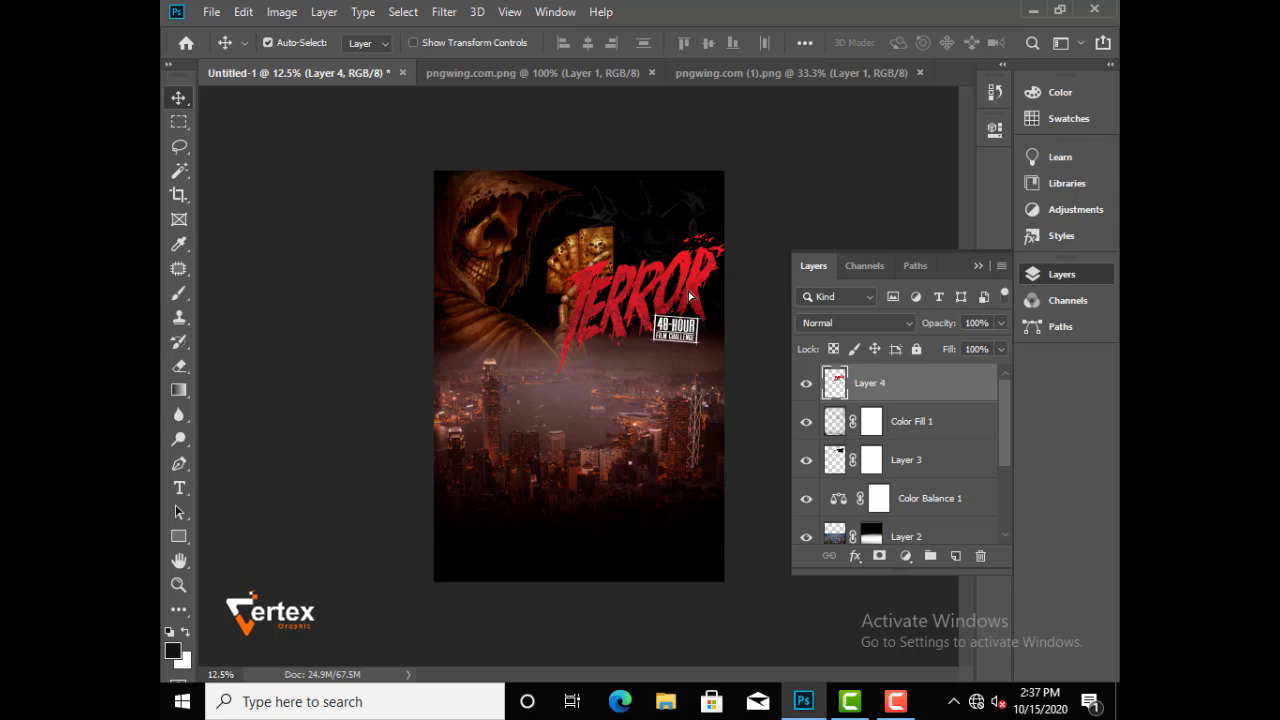
# Scale the TERROR lettering to 62.87% and place it just above the skyline, right of the reaper's hand
pyautogui.hotkey('ctrl', 't')
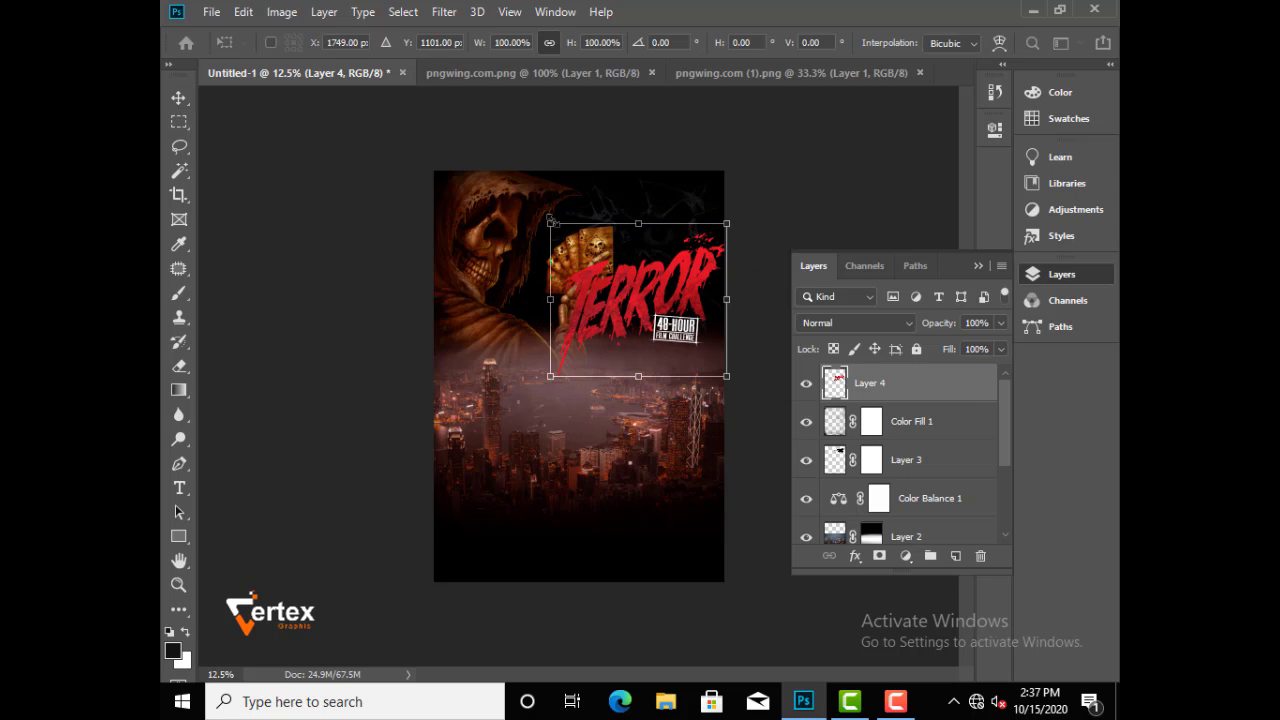
pyautogui.moveTo(549, 219); pyautogui.dragTo(615, 280)
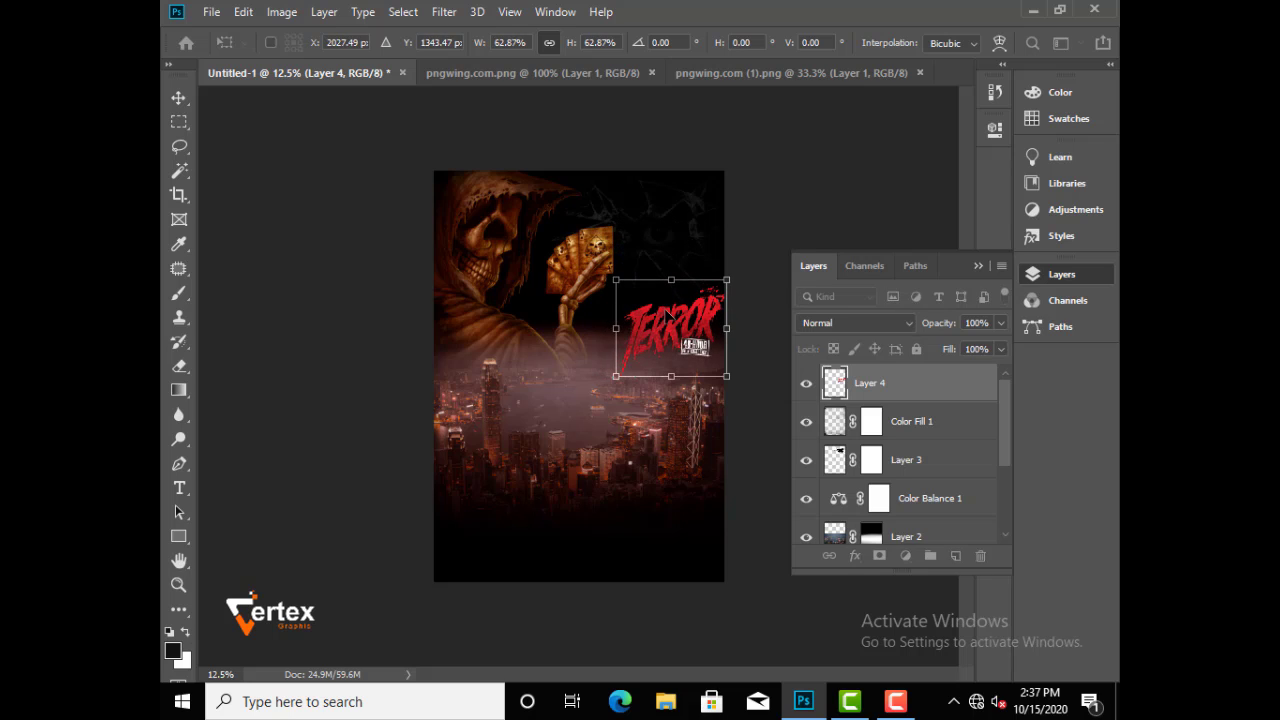
pyautogui.moveTo(674, 333)
pyautogui.mouseDown()
pyautogui.moveTo(662, 285)
pyautogui.moveTo(664, 330)
pyautogui.mouseUp()
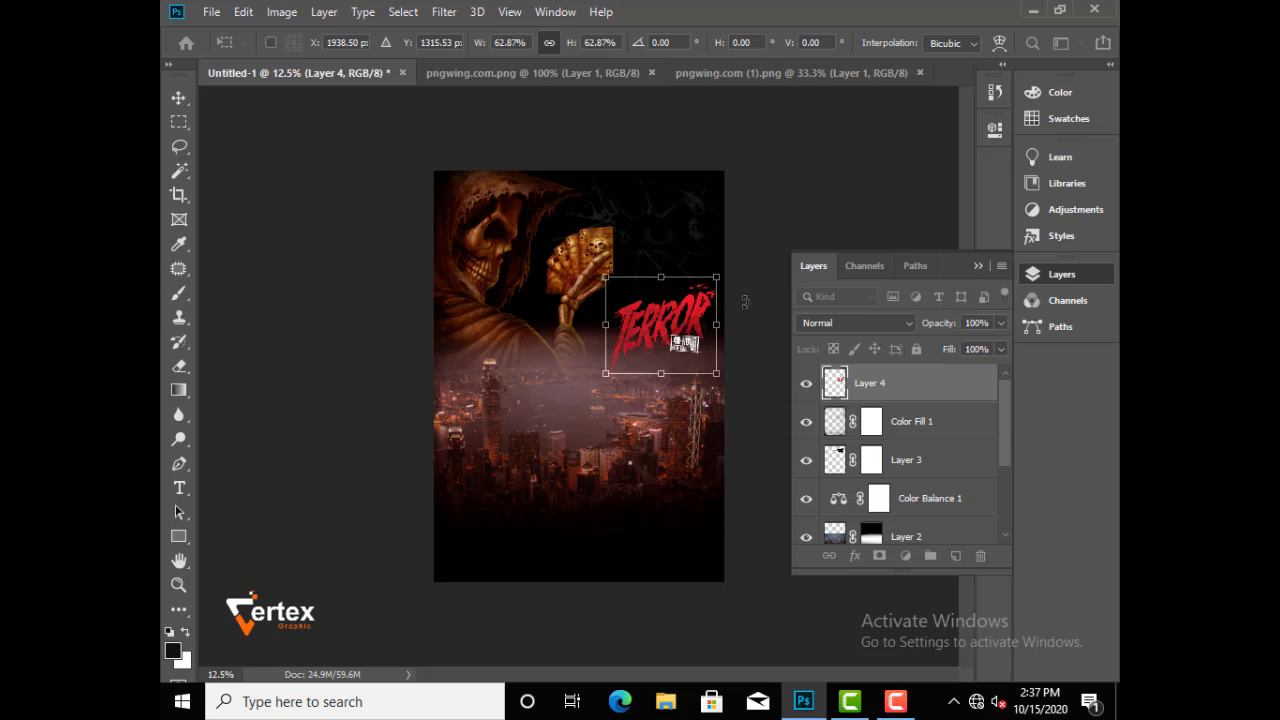
pyautogui.press('Return')
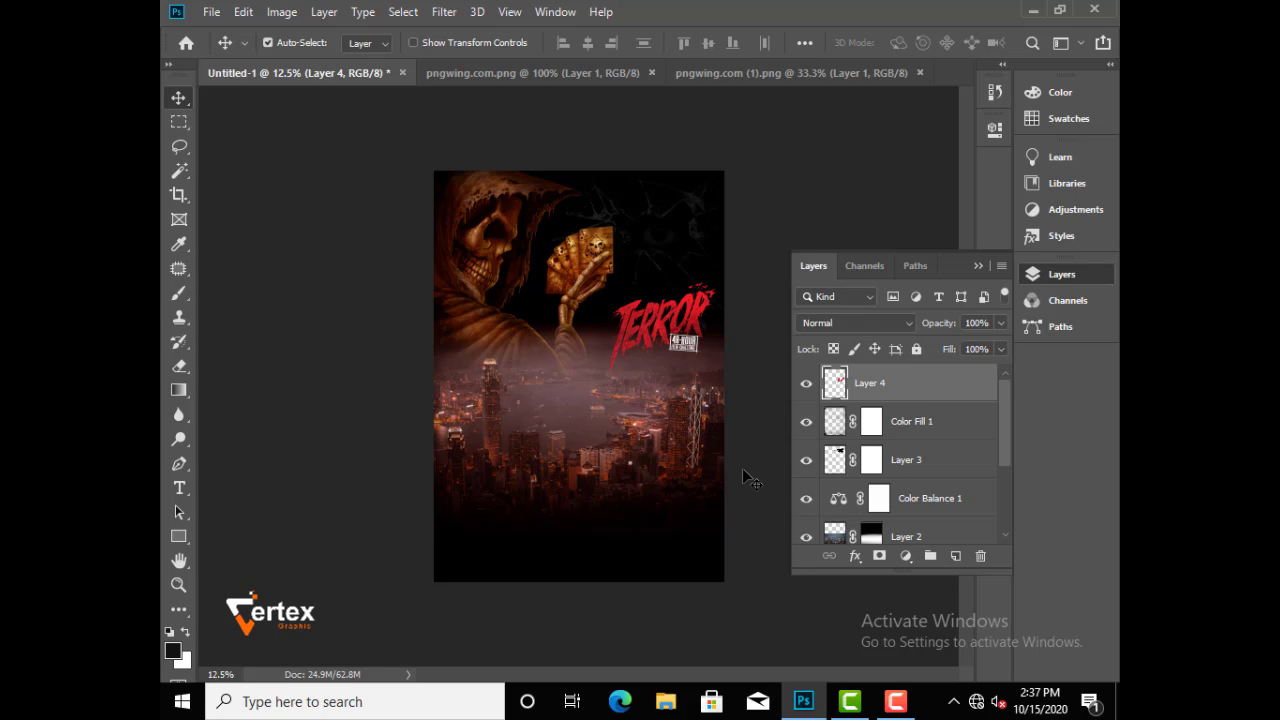
# Add the white text E-BOOK COVER in Roboto Bold over the city buildings, above Color Fill 1
pyautogui.click(835, 422)
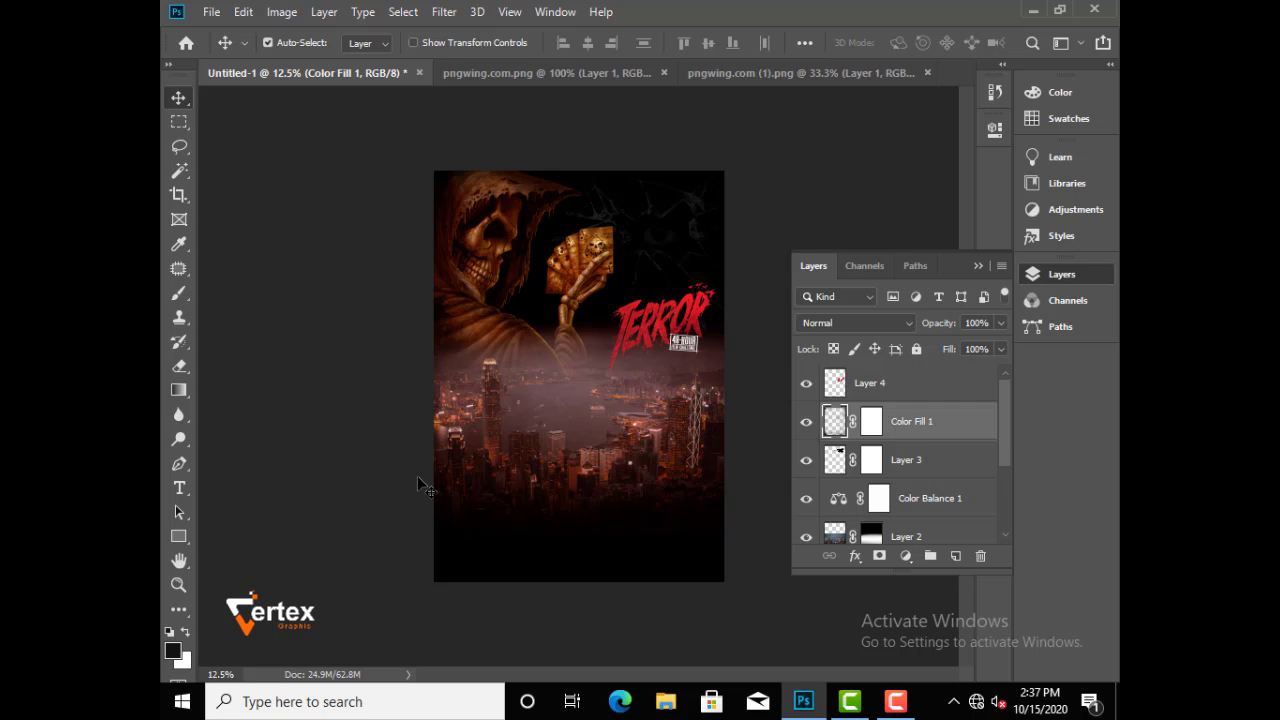
pyautogui.click(184, 492)
pyautogui.click(527, 455)
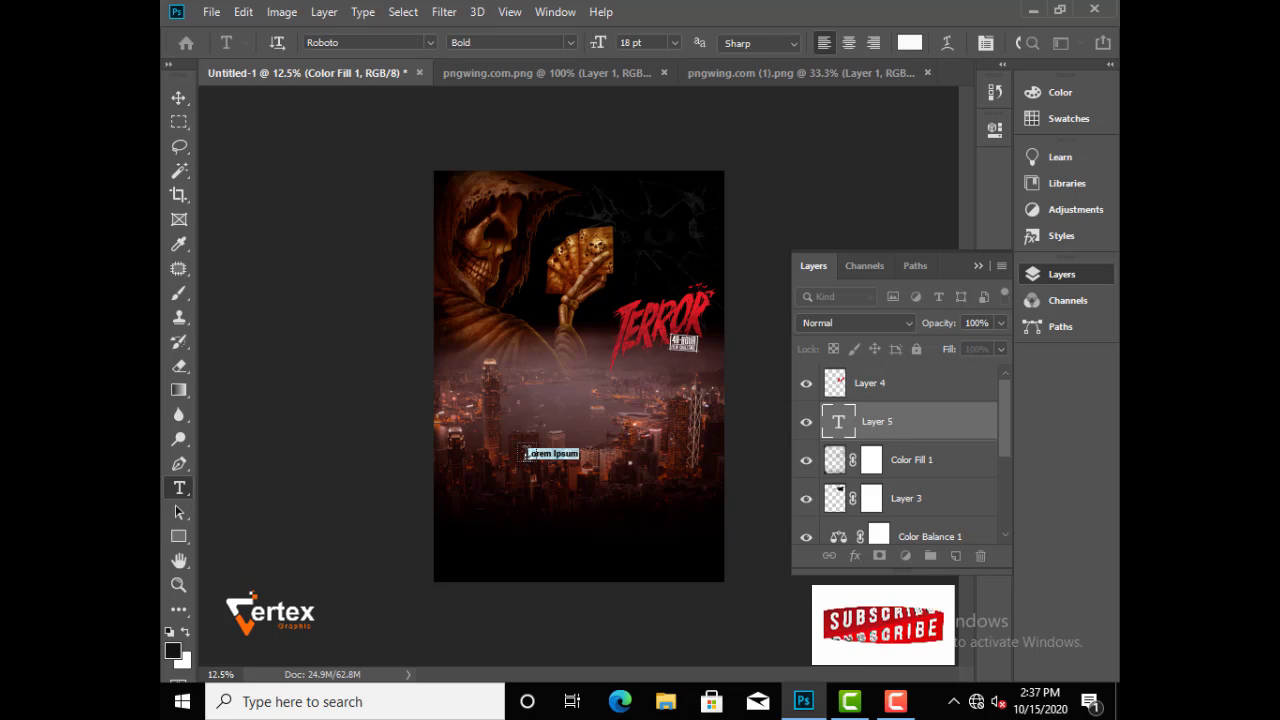
pyautogui.press('BackSpace')
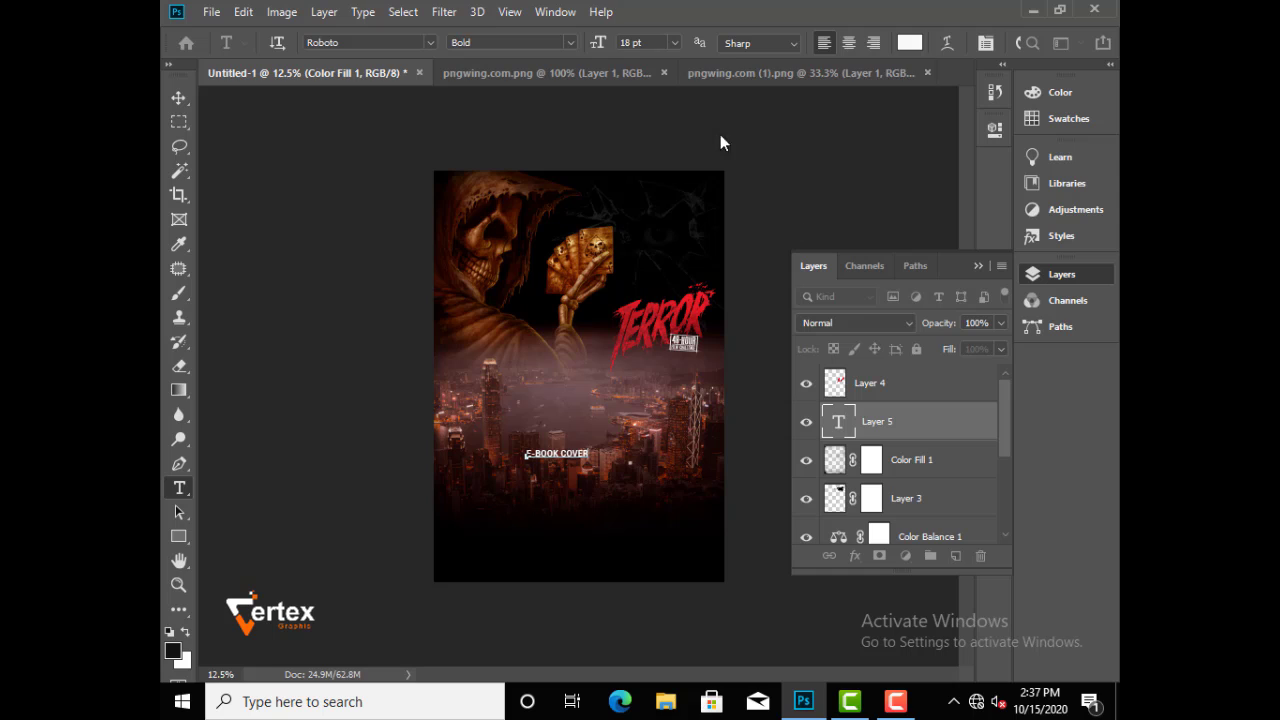
# Set the font size of the whole E-BOOK COVER text to 48 pt
pyautogui.click(675, 42)
pyautogui.click(650, 228)
pyautogui.moveTo(590, 453); pyautogui.dragTo(522, 453)
pyautogui.click(679, 43)
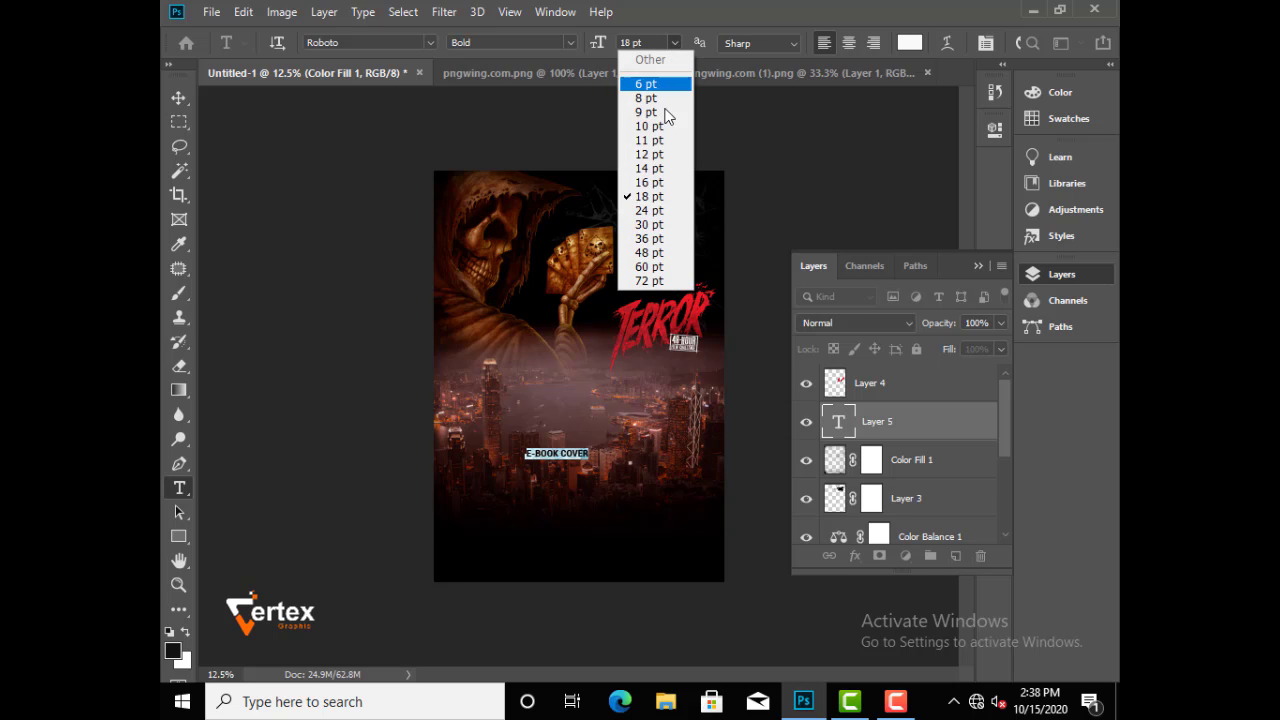
pyautogui.click(655, 239)
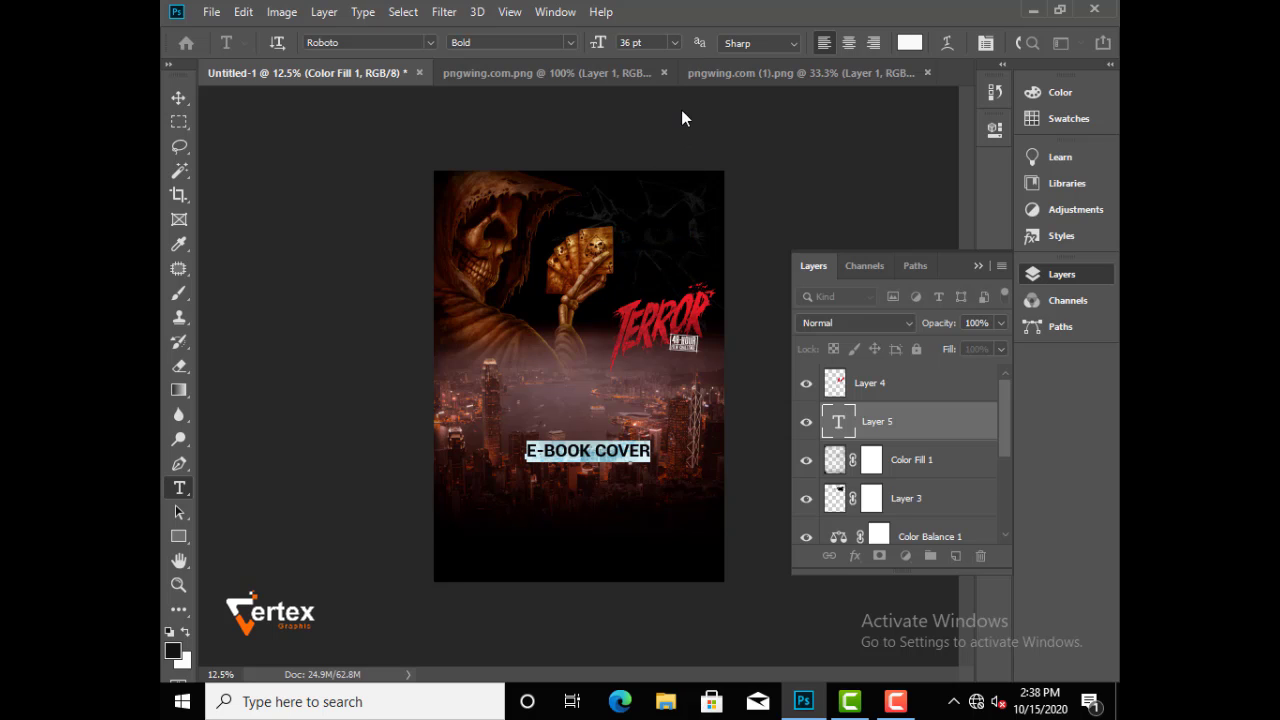
pyautogui.click(677, 43)
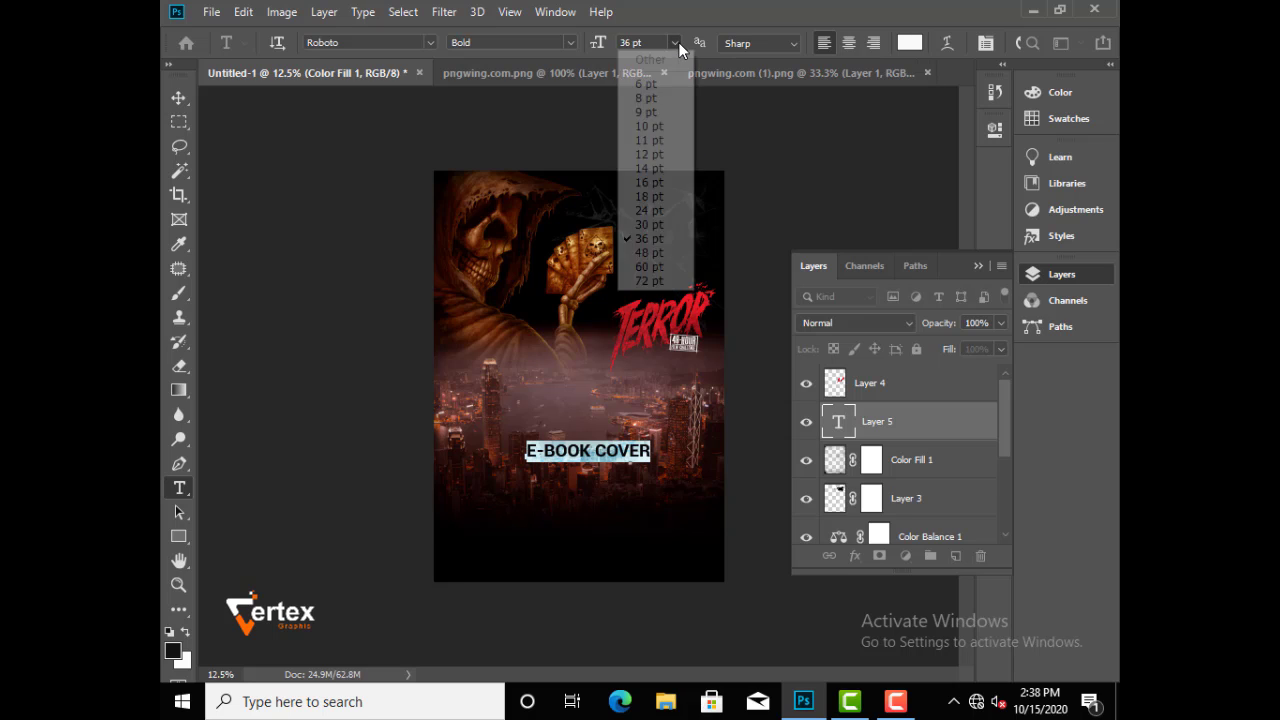
pyautogui.click(652, 253)
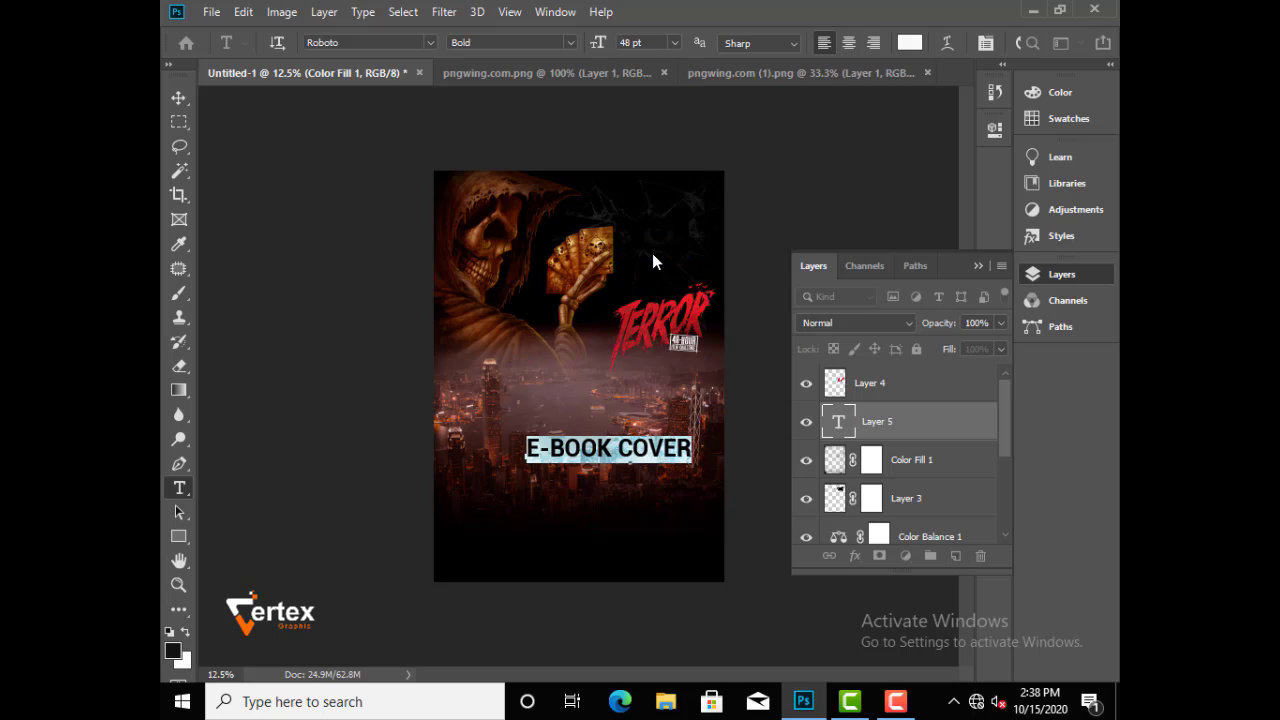
# Change the E-BOOK COVER text's font style to Roboto Medium and finish editing the text
pyautogui.click(429, 43)
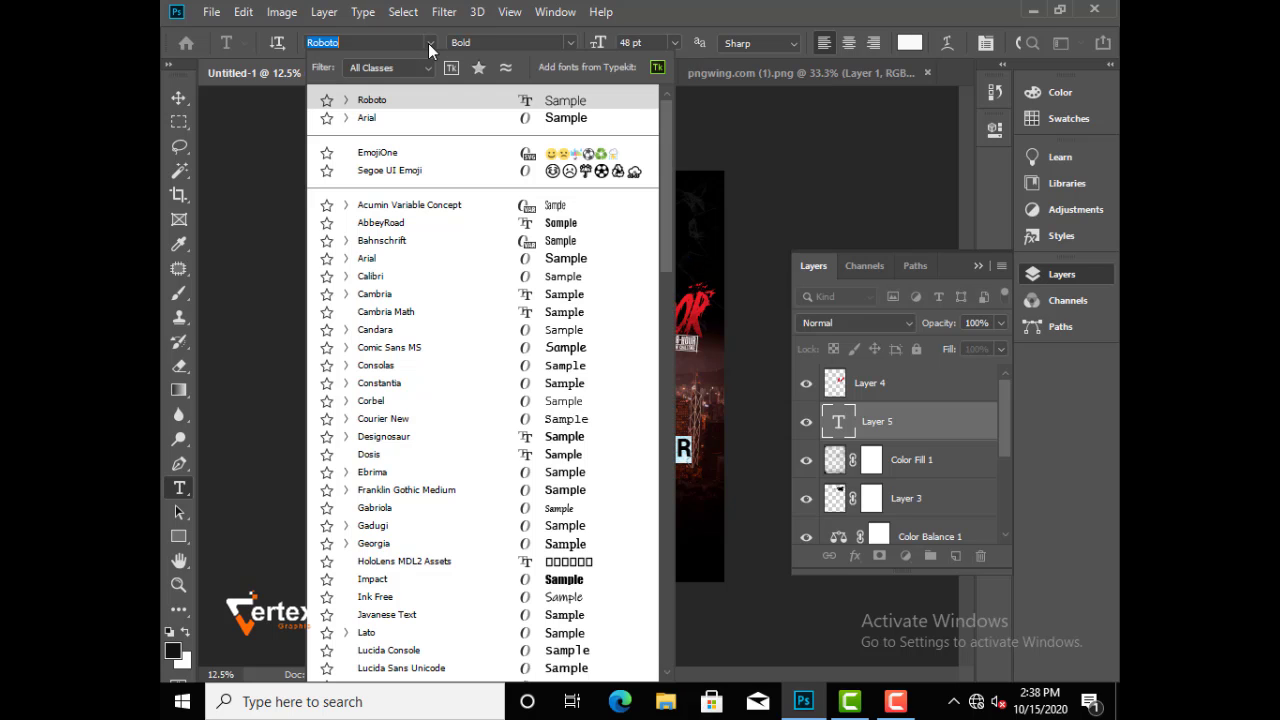
pyautogui.click(570, 43)
pyautogui.click(570, 43)
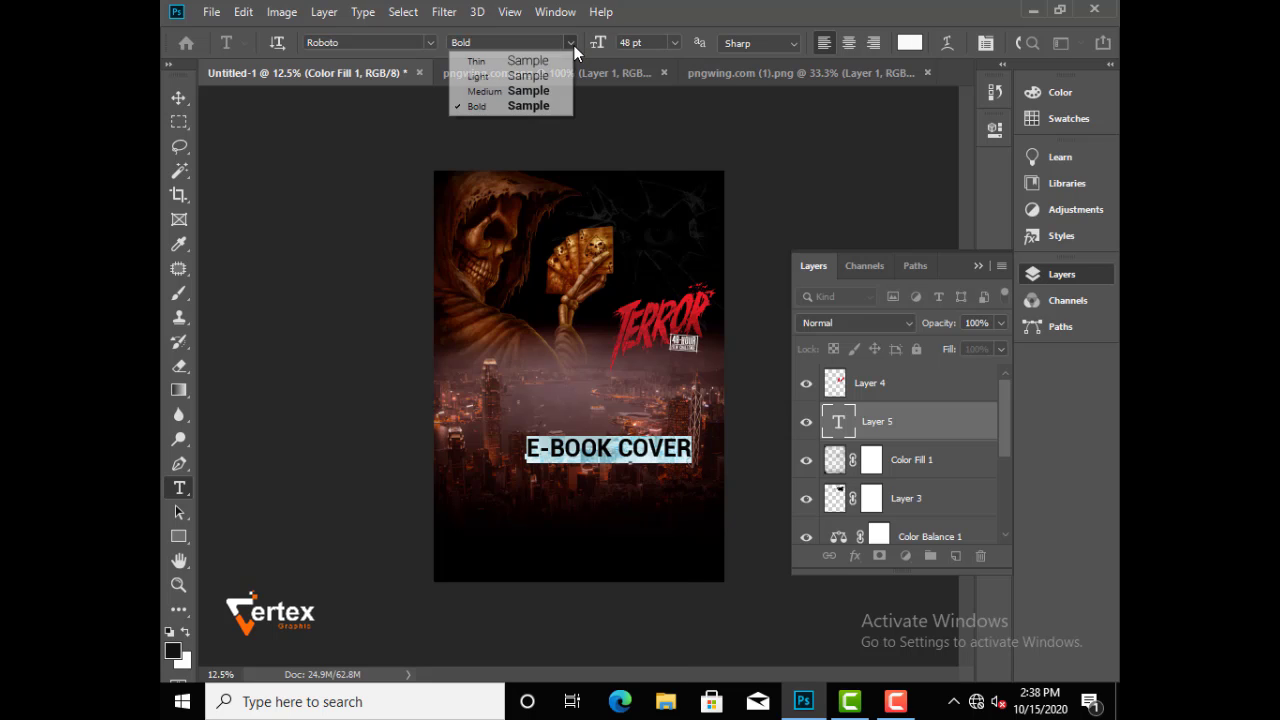
pyautogui.click(537, 91)
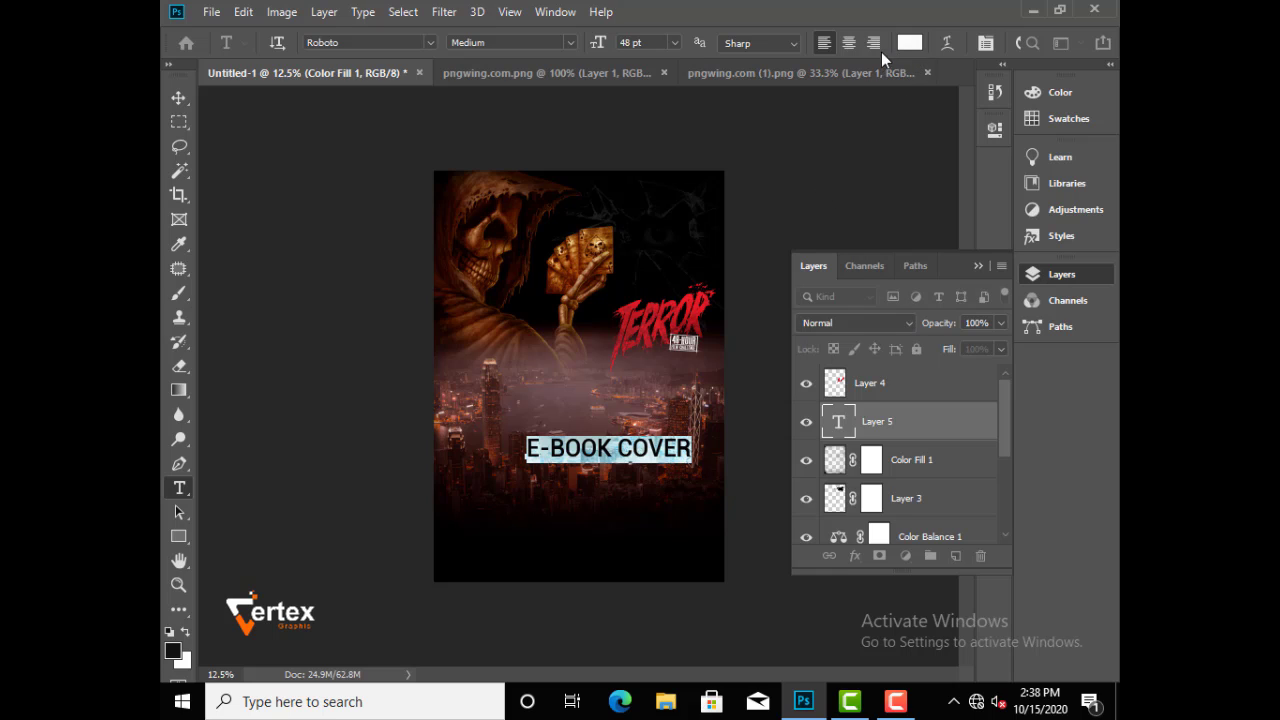
pyautogui.click(185, 96)
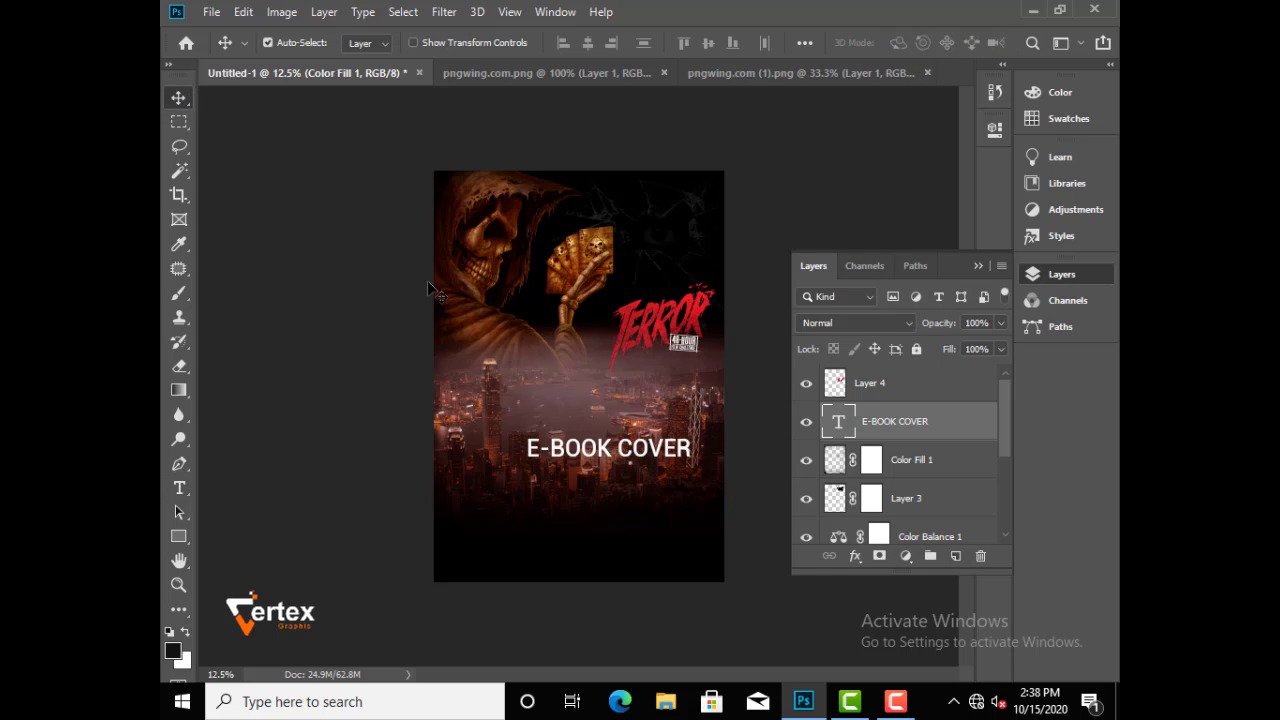
# Move the E-BOOK COVER text down to the skyline's dark lower edge, centred horizontally on the cover
pyautogui.moveTo(600, 458); pyautogui.dragTo(571, 508)
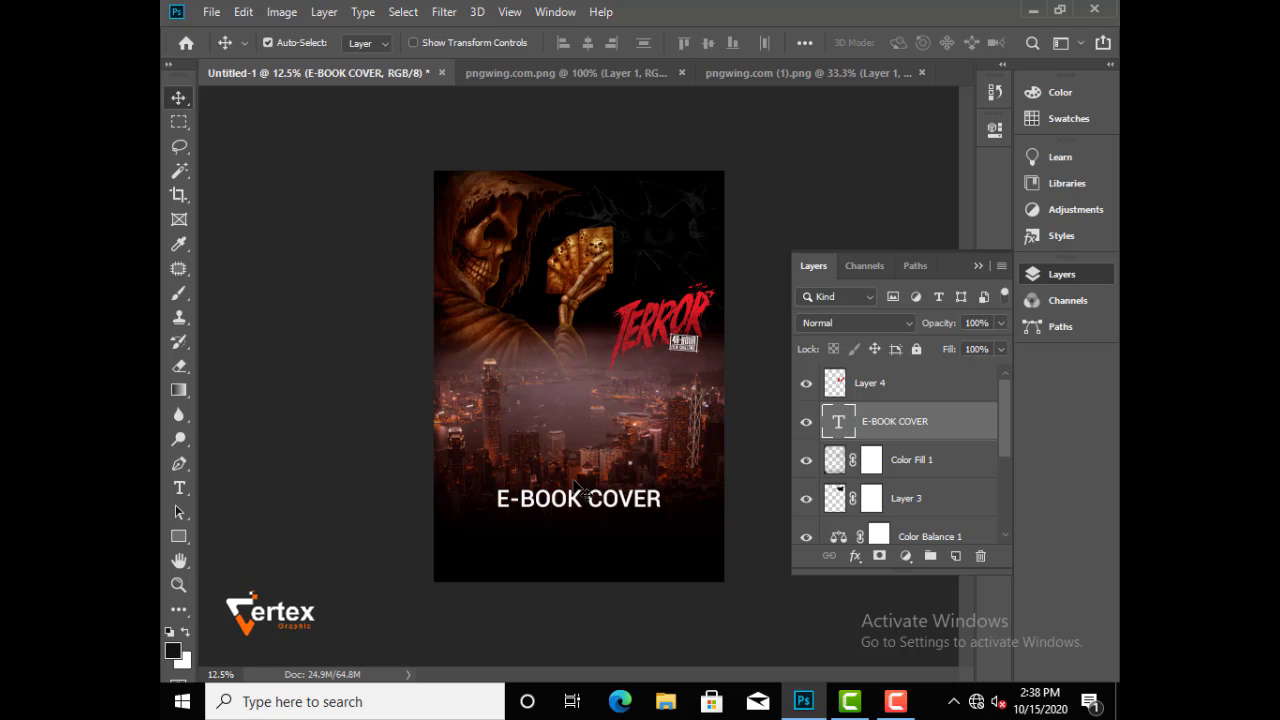
pyautogui.moveTo(439, 441); pyautogui.dragTo(717, 588)
pyautogui.moveTo(640, 520); pyautogui.dragTo(606, 513)
pyautogui.click(977, 266)
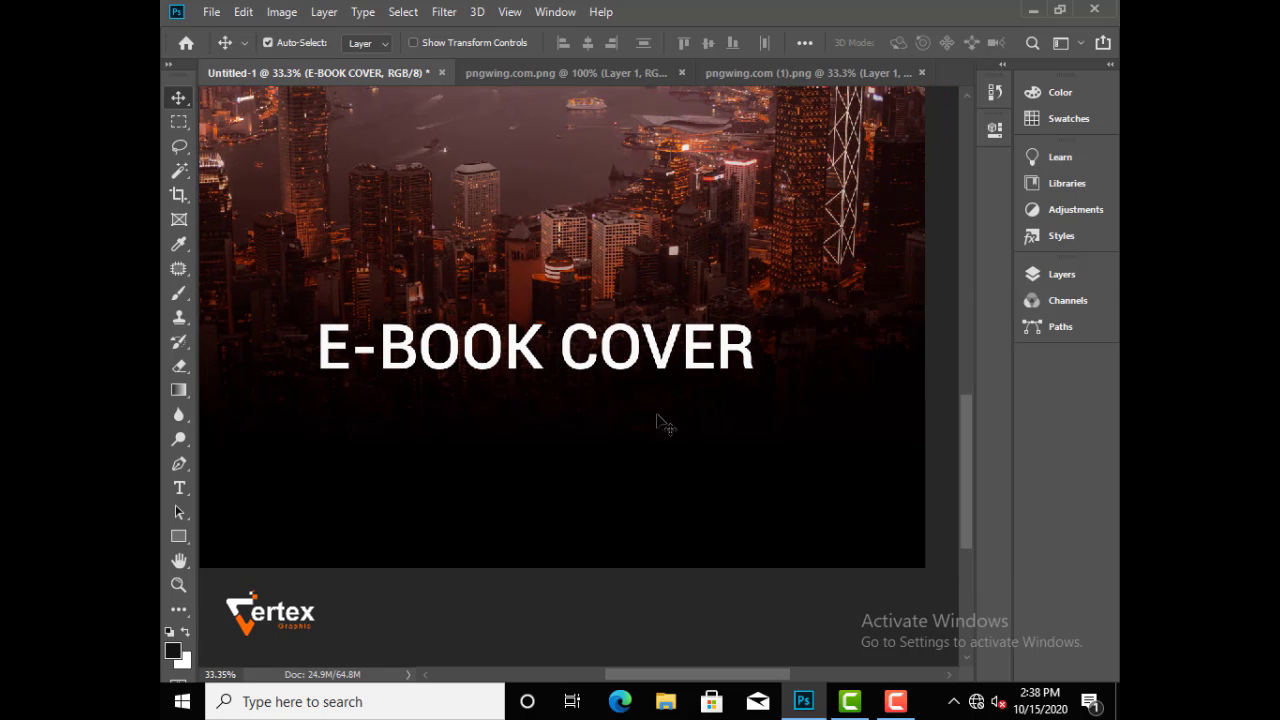
# Draw a dark red rectangle without a stroke, about 2140 × 167 px, as a horizontal bar beneath the E-BOOK COVER text
pyautogui.moveTo(486, 411); pyautogui.dragTo(578, 388)
pyautogui.keyDown('ctrl'); pyautogui.keyDown('alt'); pyautogui.click(558, 386); pyautogui.keyUp('alt'); pyautogui.keyUp('ctrl')
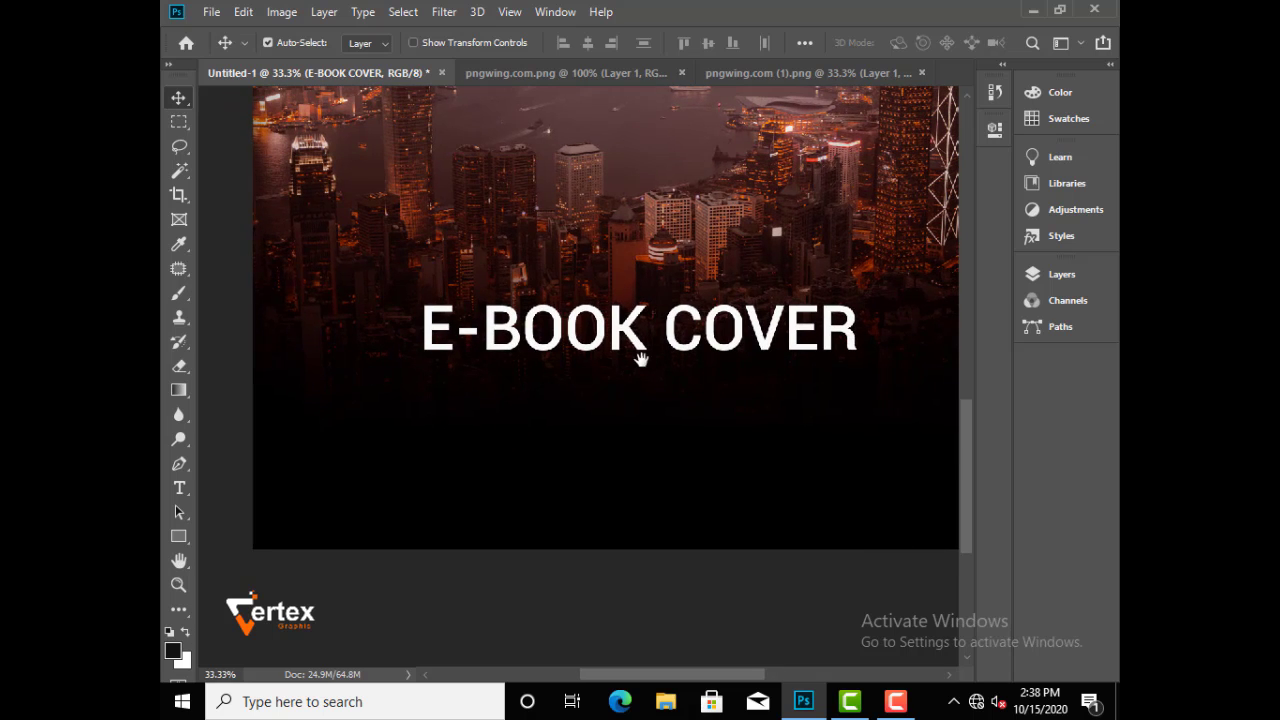
pyautogui.keyDown('ctrl'); pyautogui.keyDown('alt'); pyautogui.click(545, 365); pyautogui.keyUp('alt'); pyautogui.keyUp('ctrl')
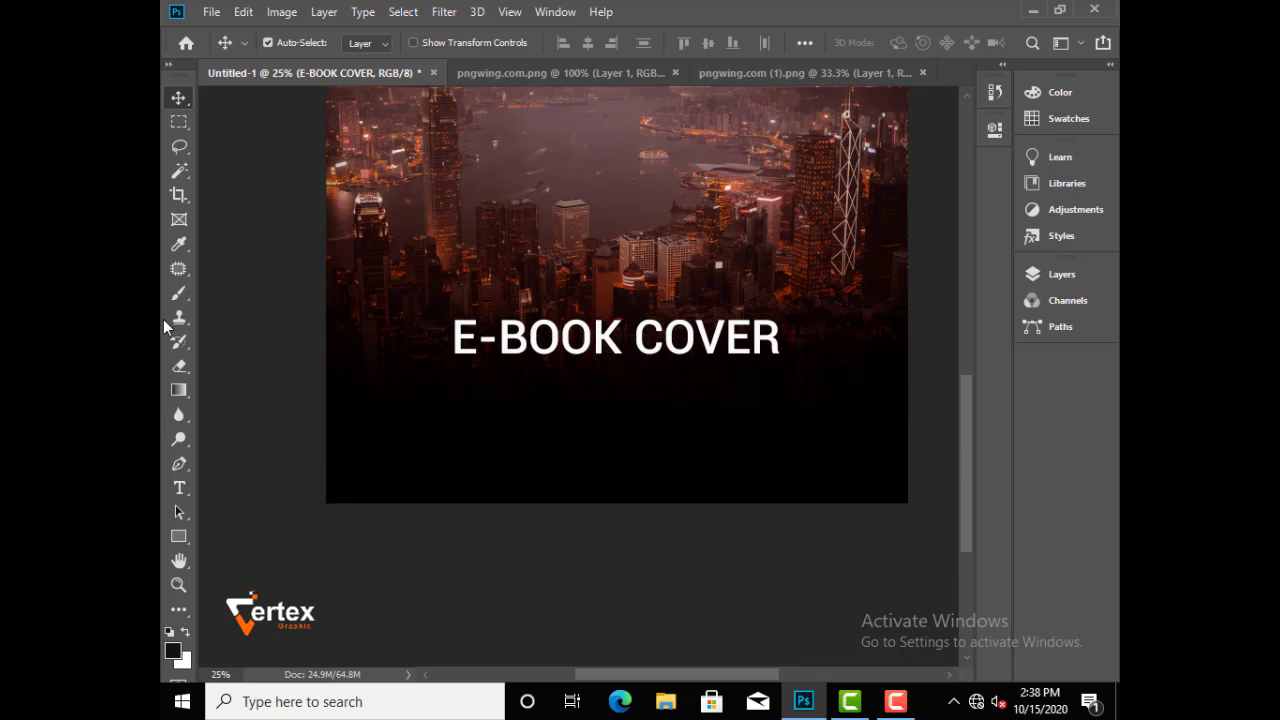
pyautogui.click(179, 538)
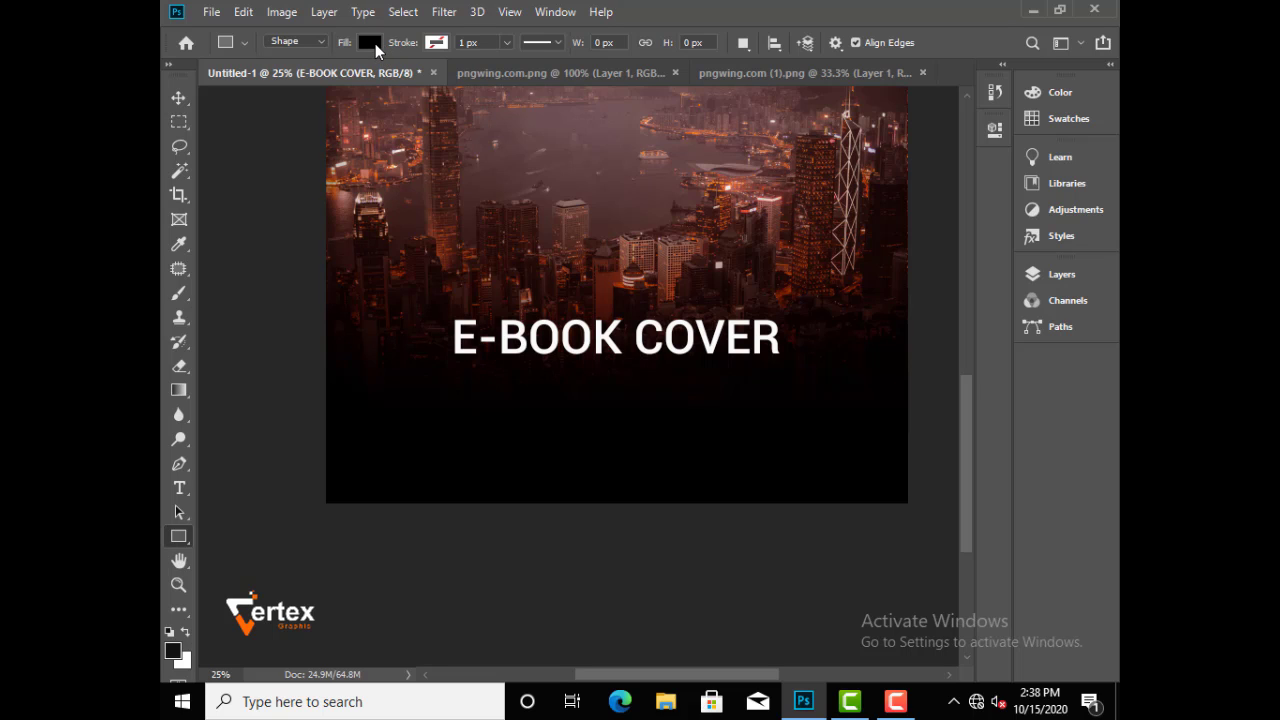
pyautogui.click(368, 44)
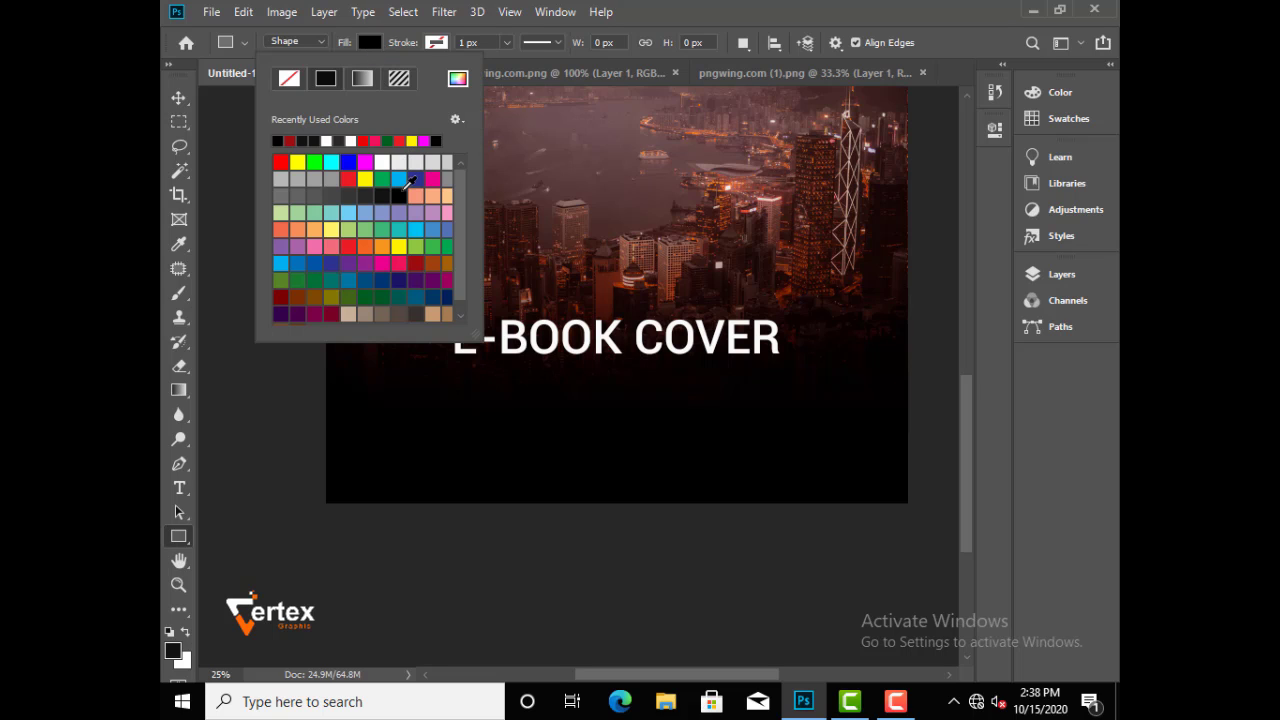
pyautogui.click(416, 264)
pyautogui.click(369, 387)
pyautogui.moveTo(368, 387); pyautogui.dragTo(864, 424)
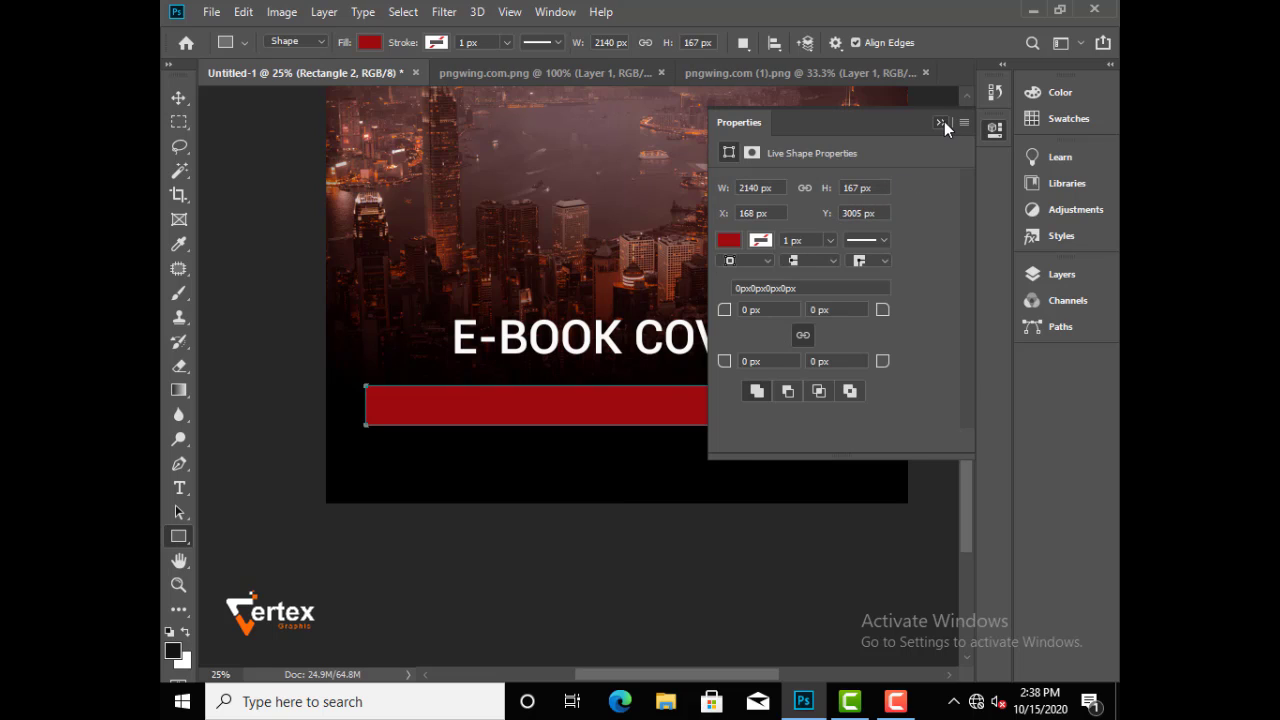
pyautogui.click(943, 122)
pyautogui.click(178, 99)
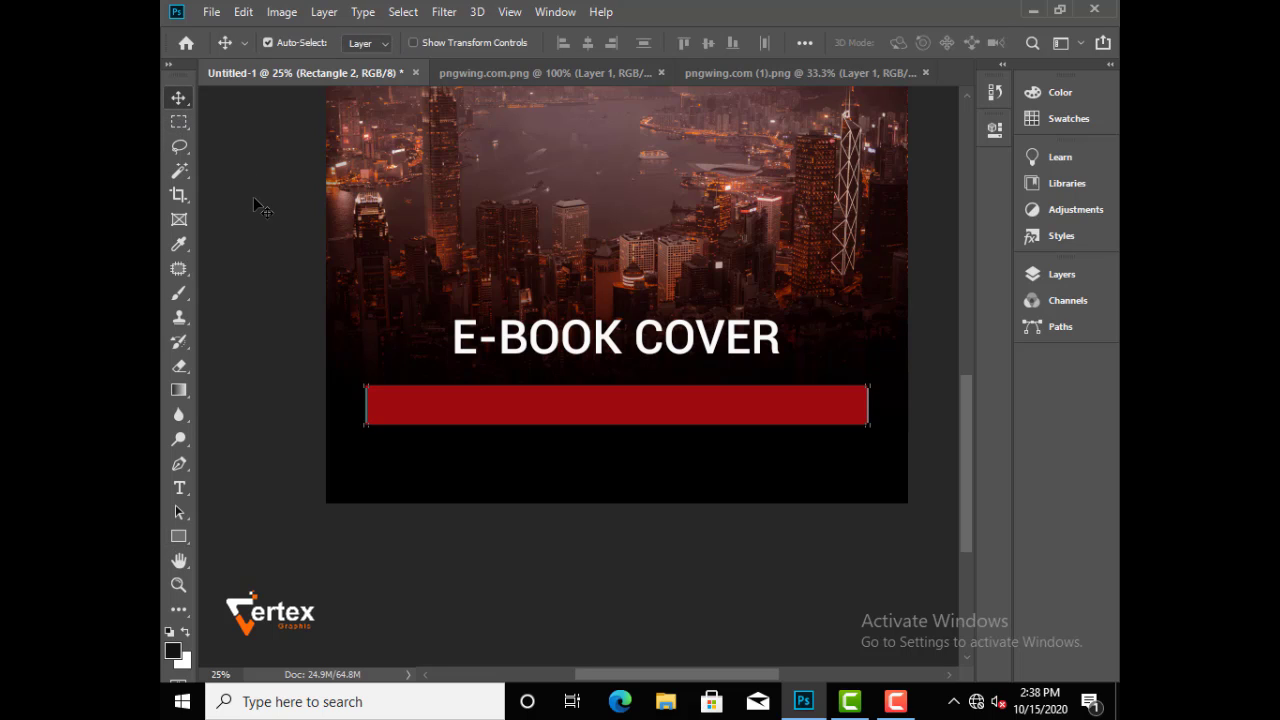
pyautogui.click(251, 392)
# Add the white text PROFESSIONAL DESIGN in Roboto Medium on the red bar
pyautogui.click(178, 488)
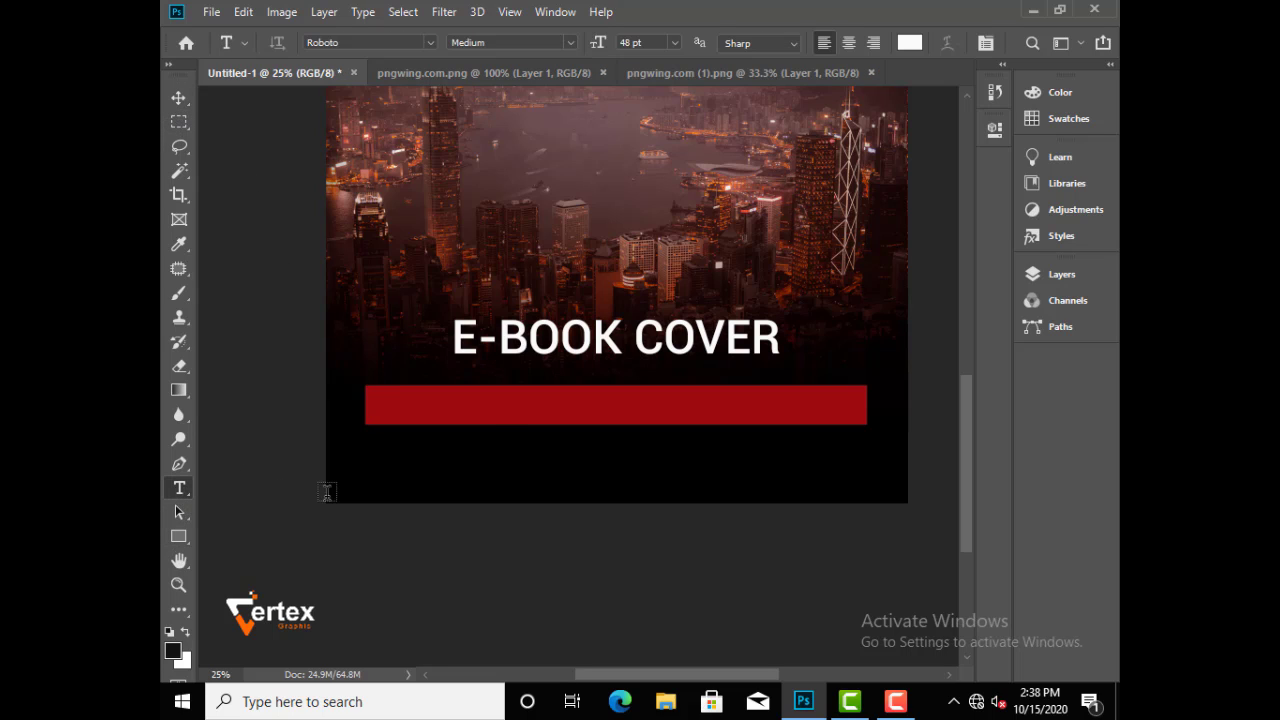
pyautogui.click(492, 410)
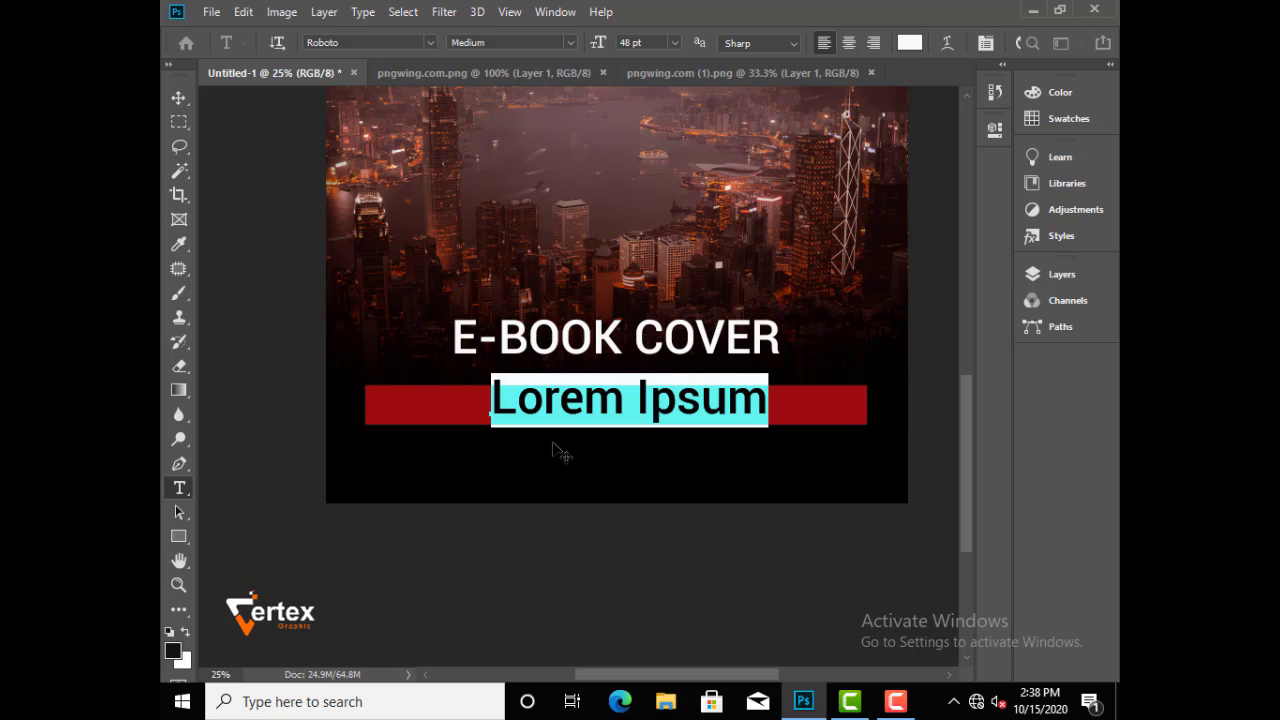
pyautogui.press('BackSpace')
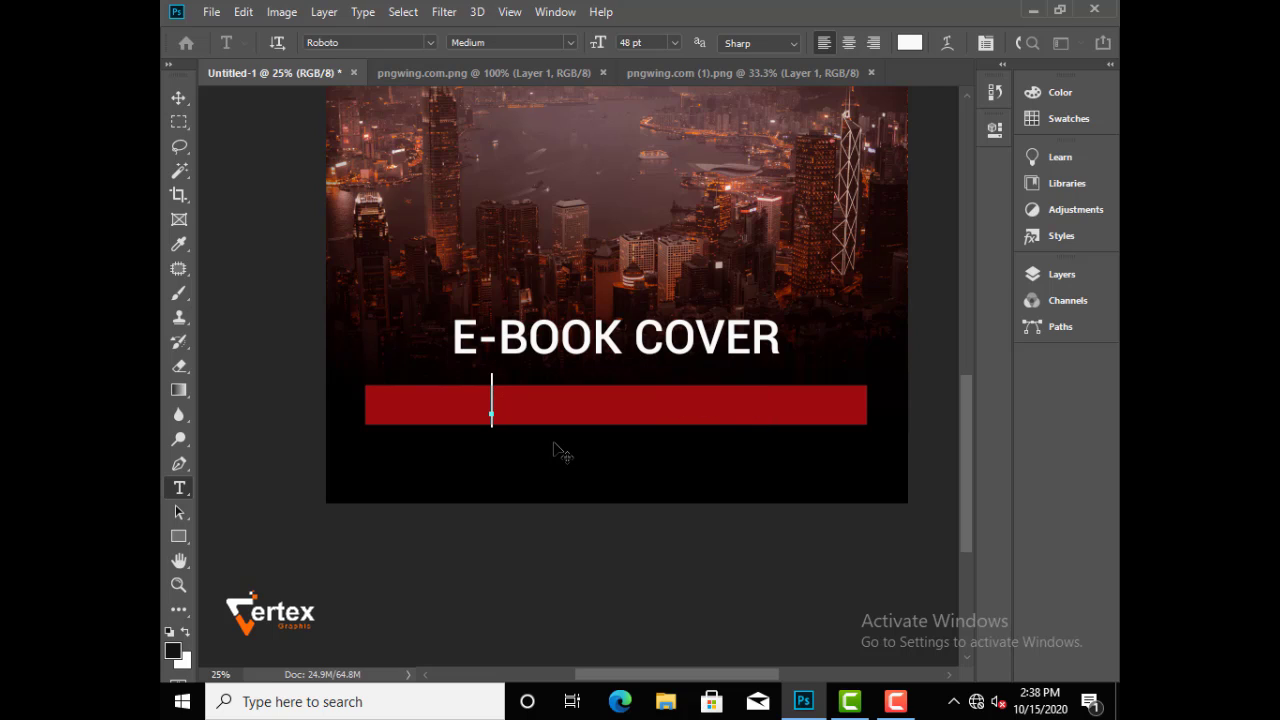
pyautogui.write('PRO')
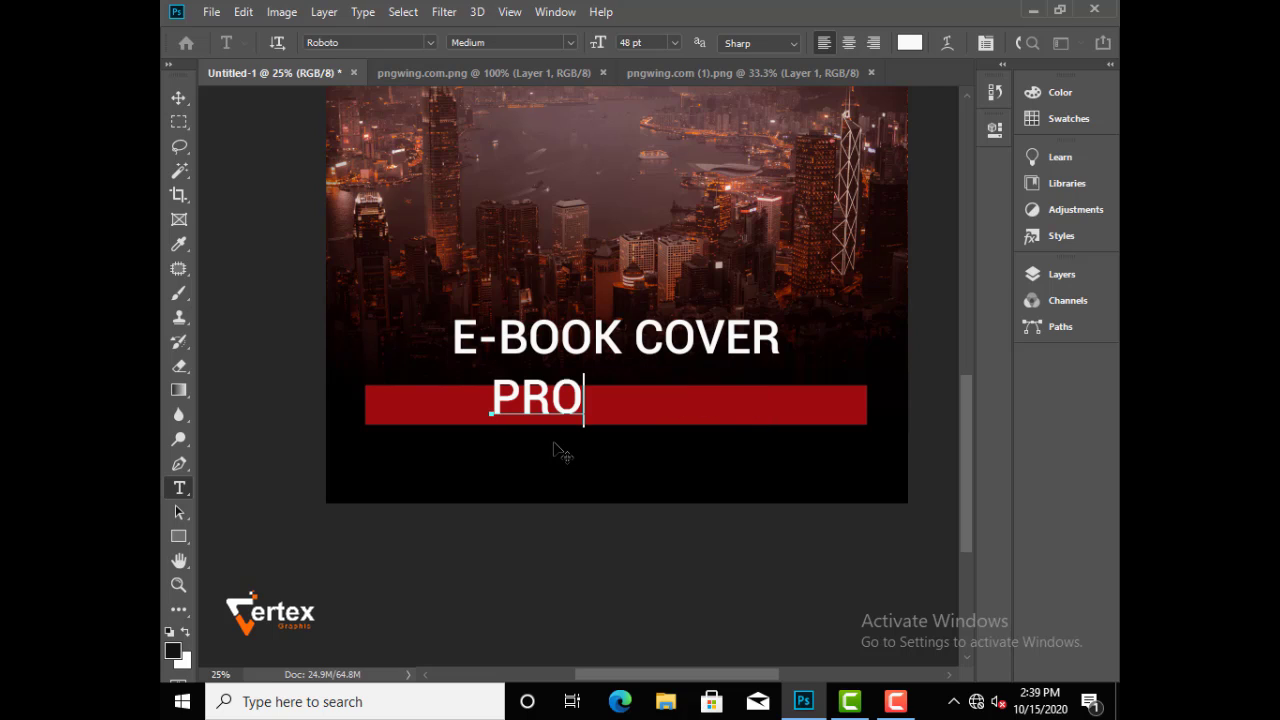
pyautogui.write('FESSIONAL DES')
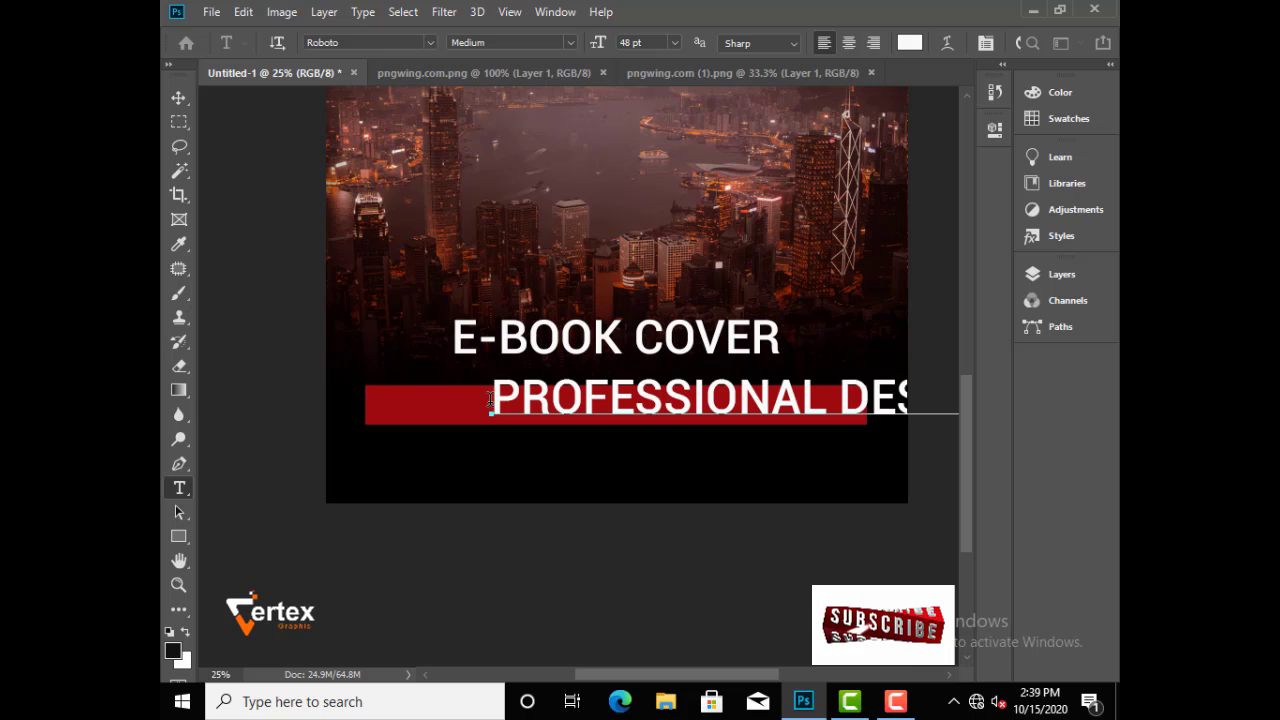
# Set the font size of the whole PROFESSIONAL DESIGN text to 24 pt and finish editing the text
pyautogui.moveTo(491, 402); pyautogui.dragTo(951, 399)
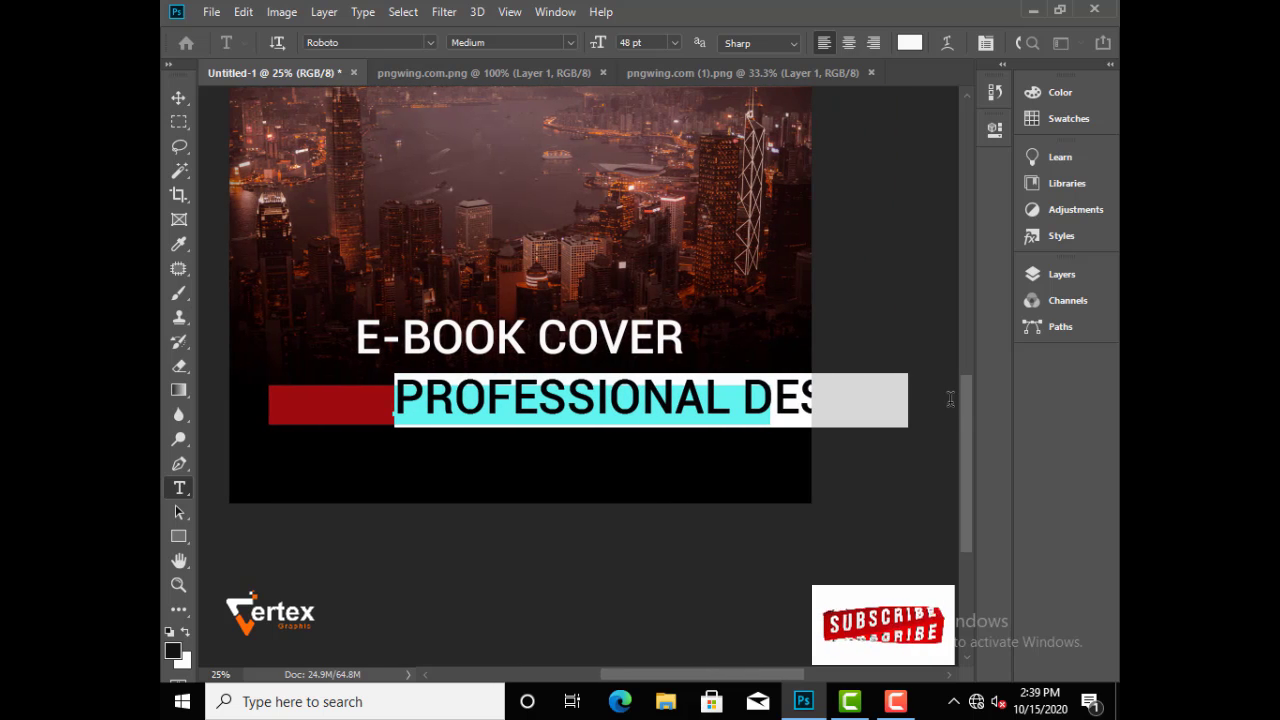
pyautogui.click(676, 43)
pyautogui.click(655, 198)
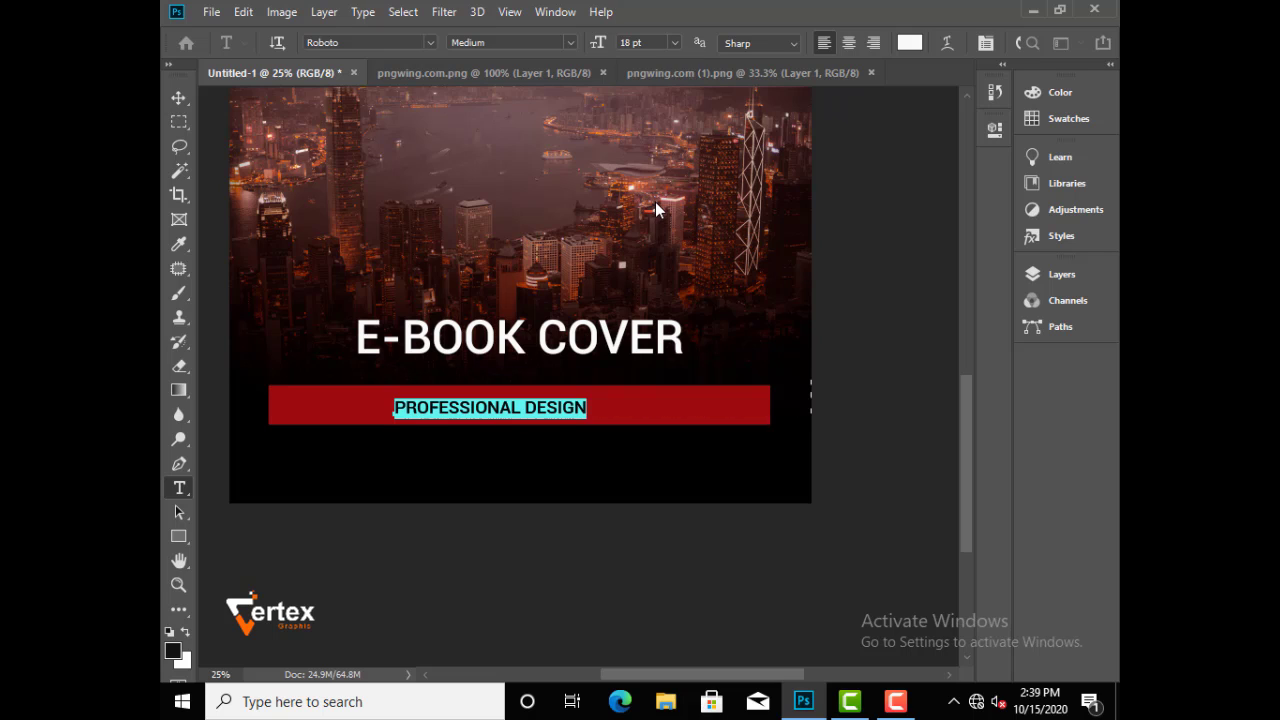
pyautogui.click(676, 43)
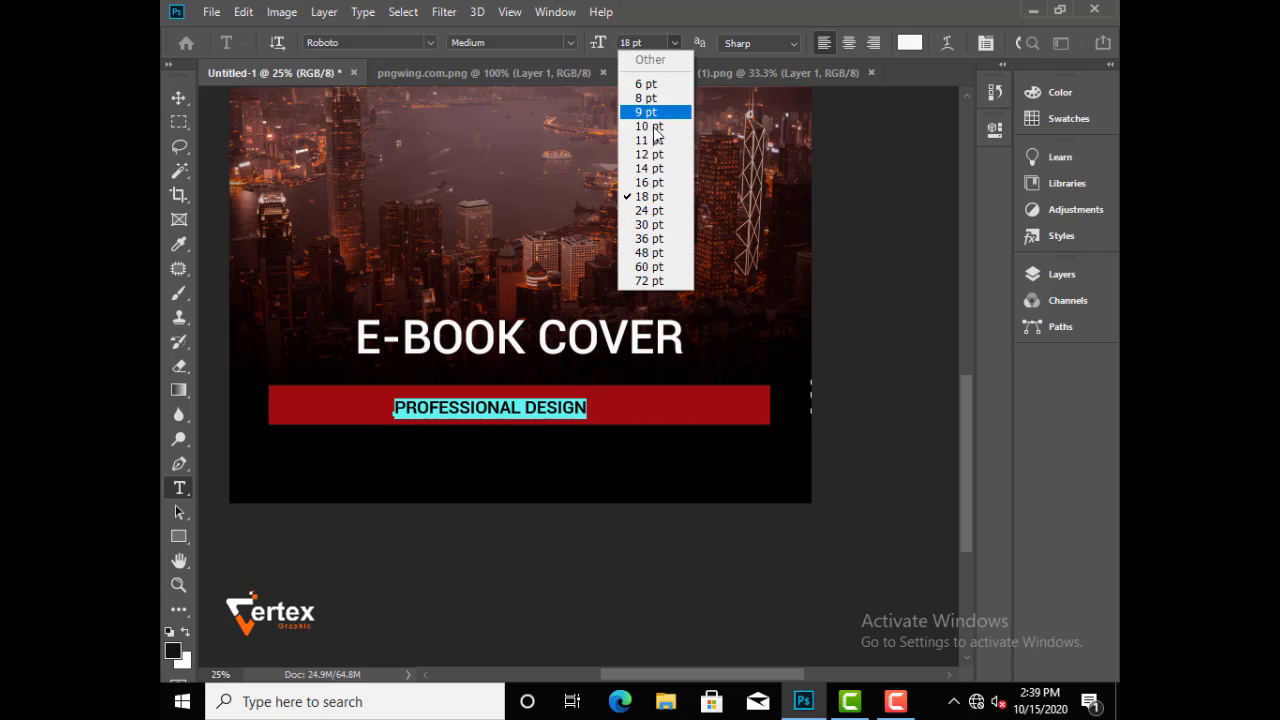
pyautogui.click(652, 211)
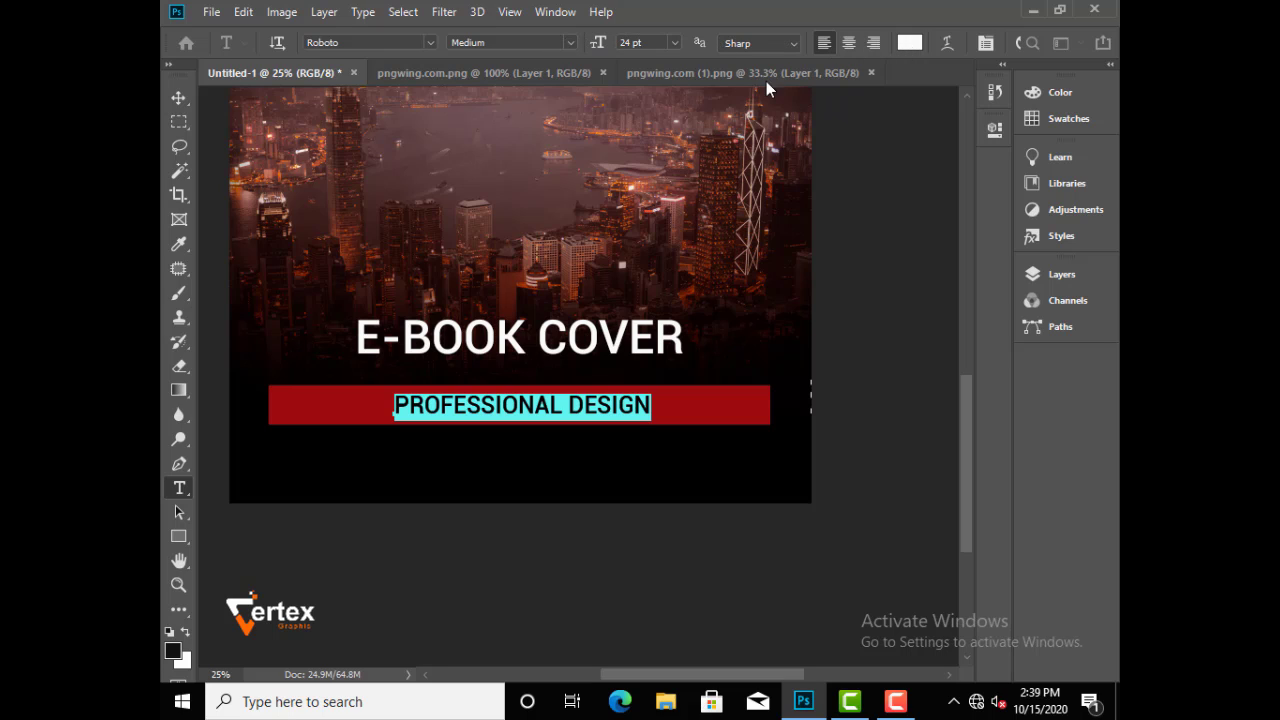
pyautogui.click(184, 98)
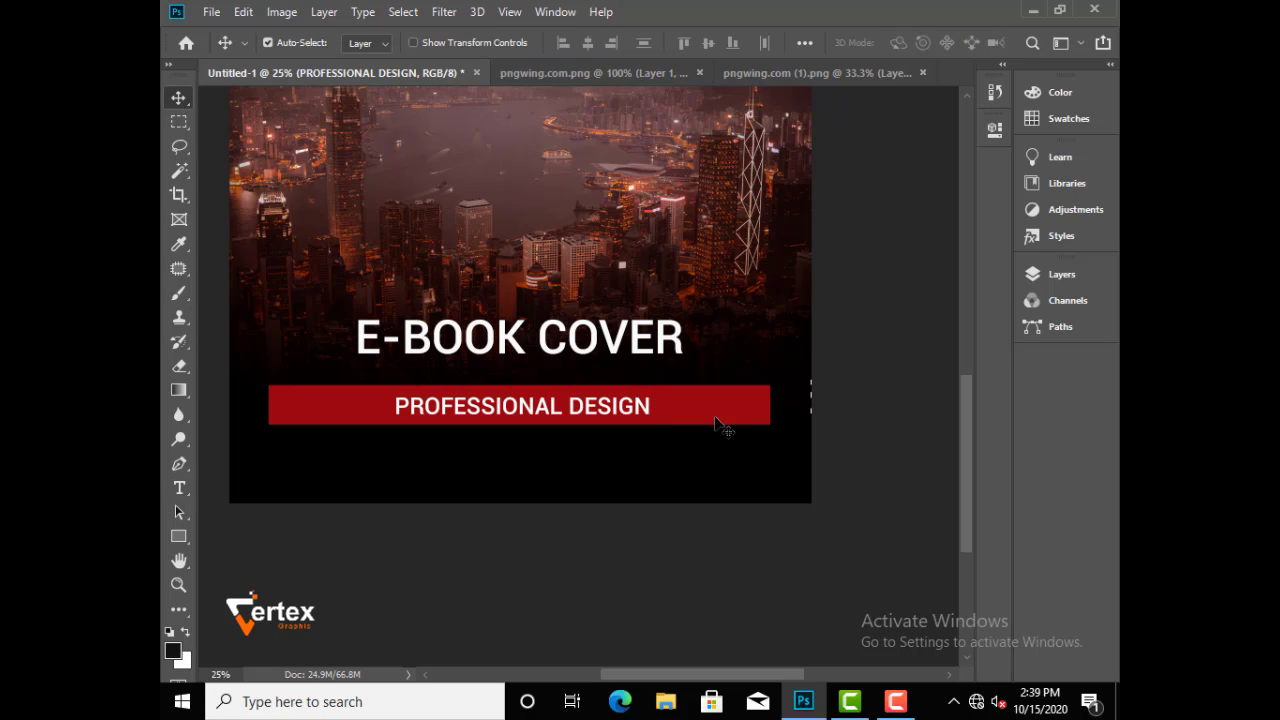
pyautogui.click(864, 462)
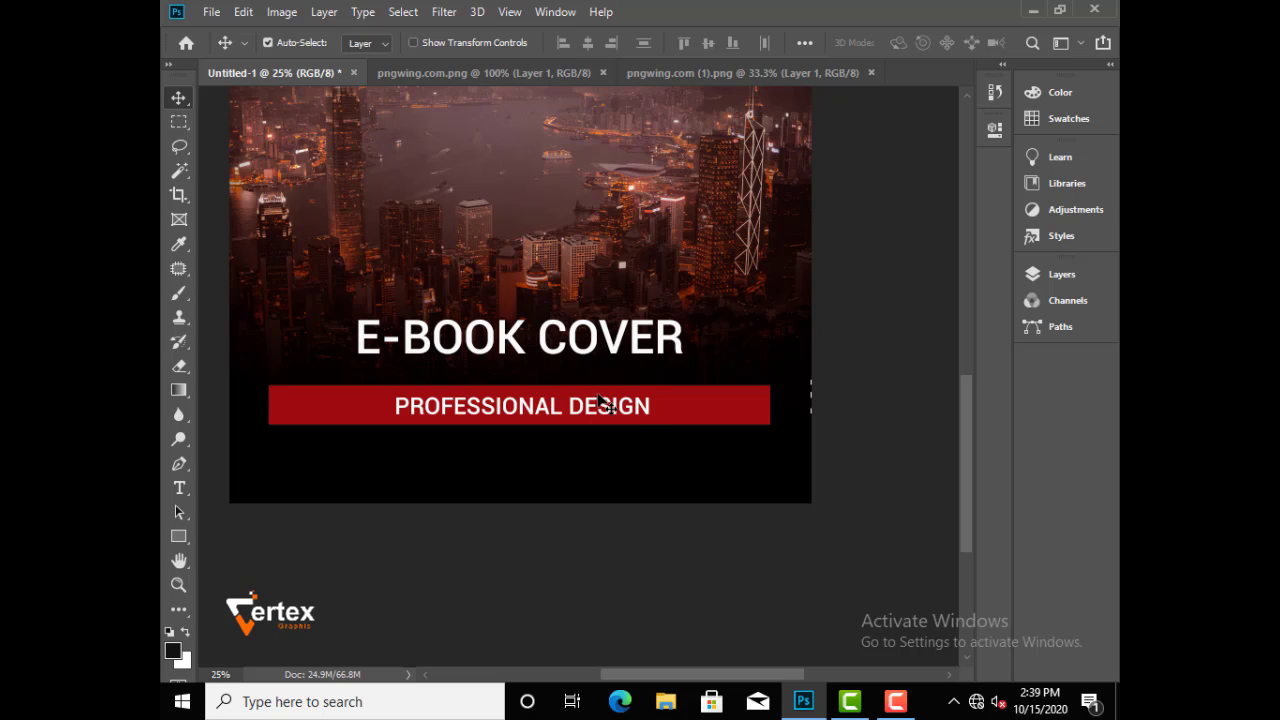
# Move the PROFESSIONAL DESIGN text and the red bar together straight up, closer beneath the E-BOOK COVER text
pyautogui.click(1062, 277)
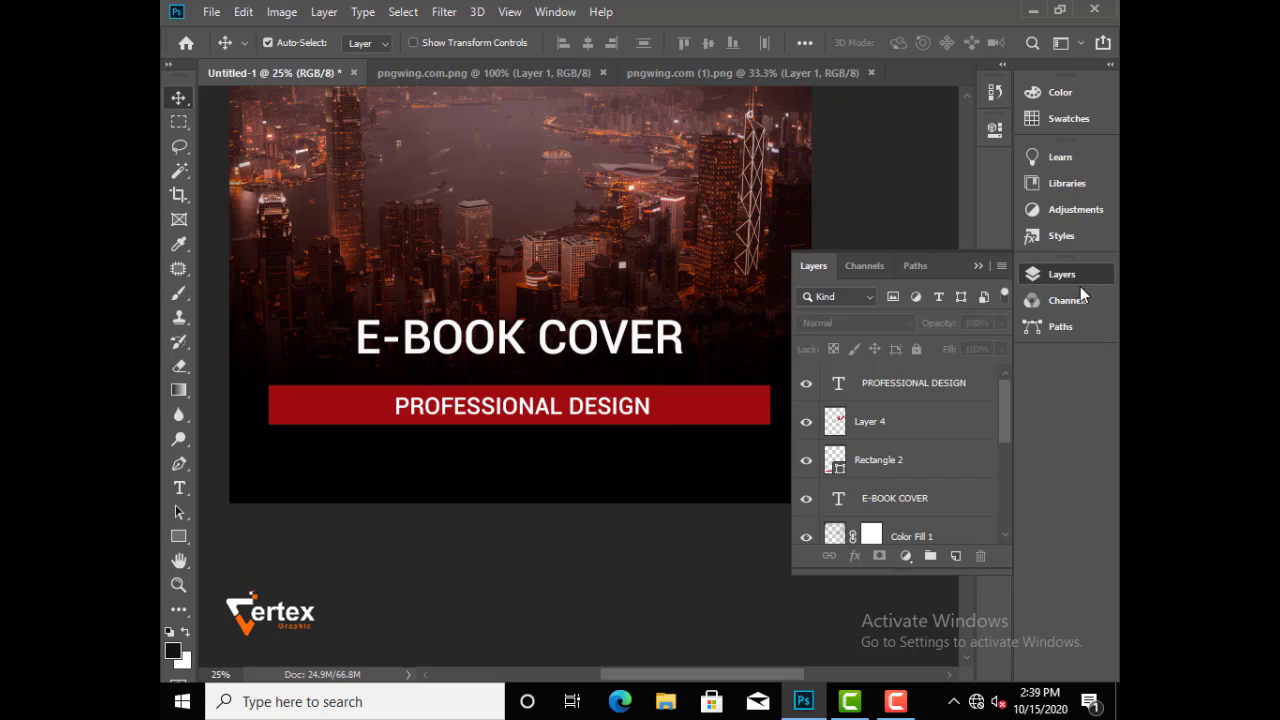
pyautogui.click(895, 392)
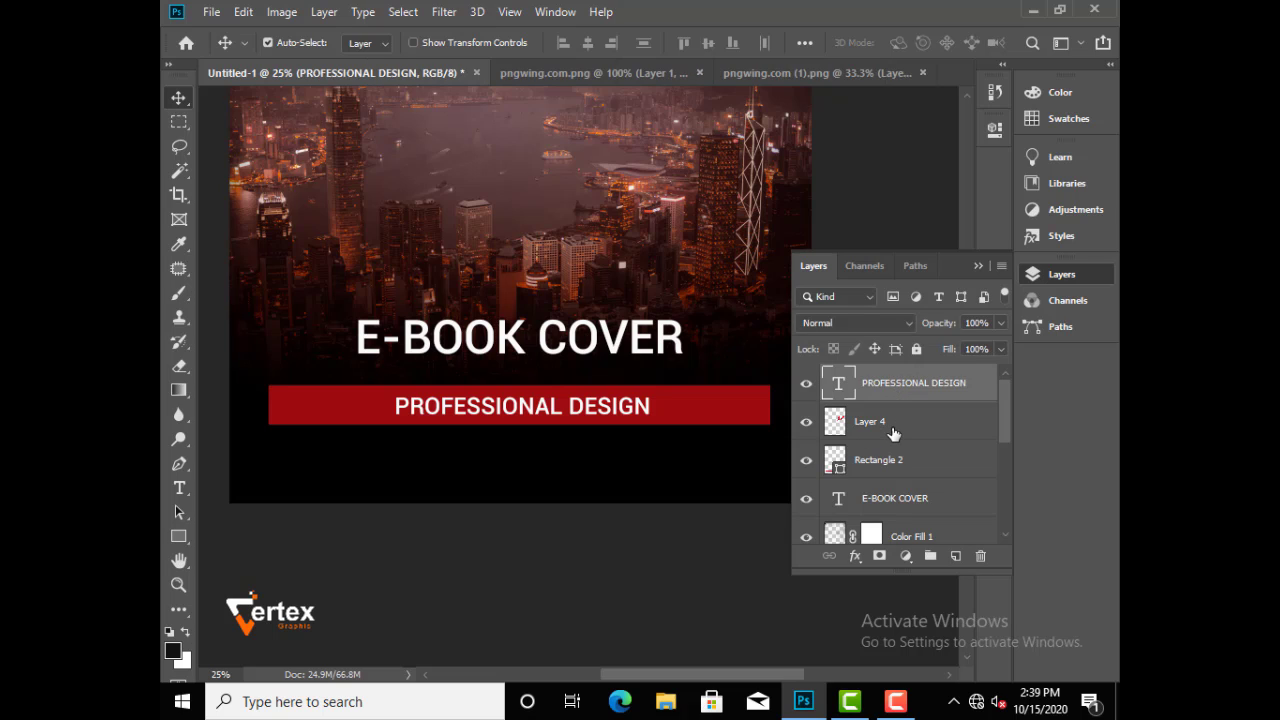
pyautogui.scroll(-3, 893, 431)
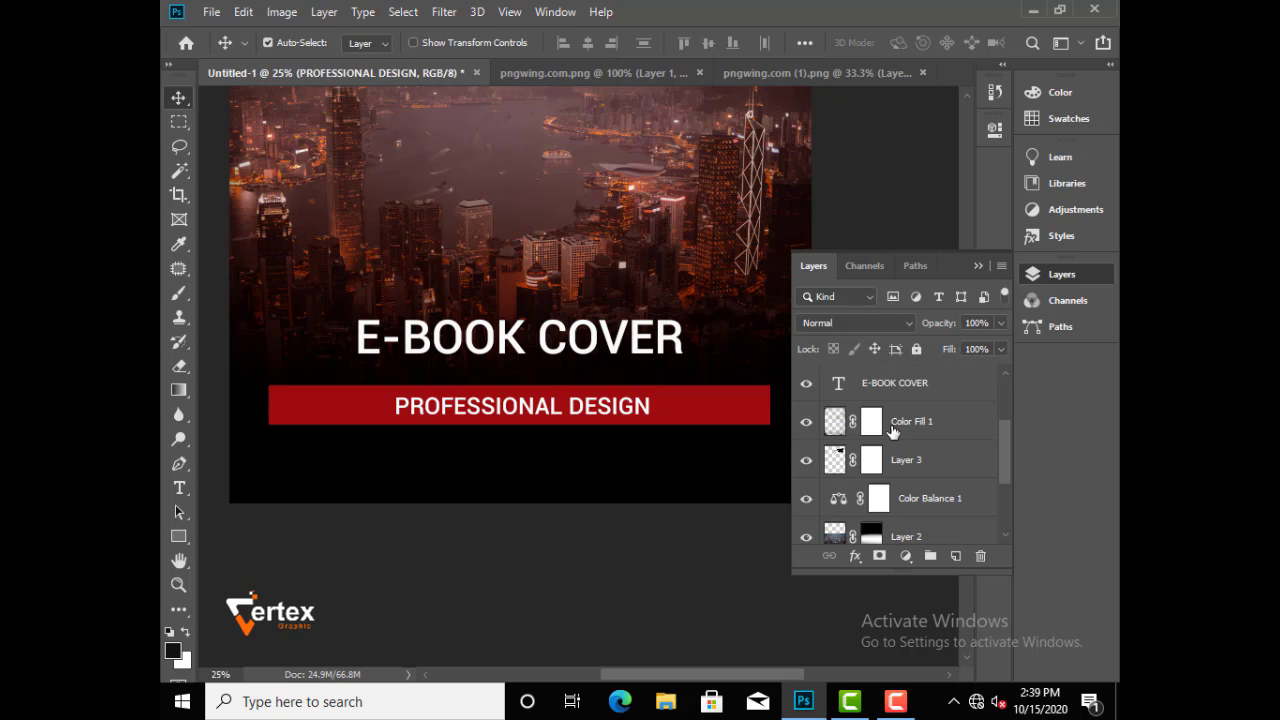
pyautogui.scroll(-3, 893, 431)
pyautogui.scroll(3, 893, 431)
pyautogui.scroll(-3, 892, 431)
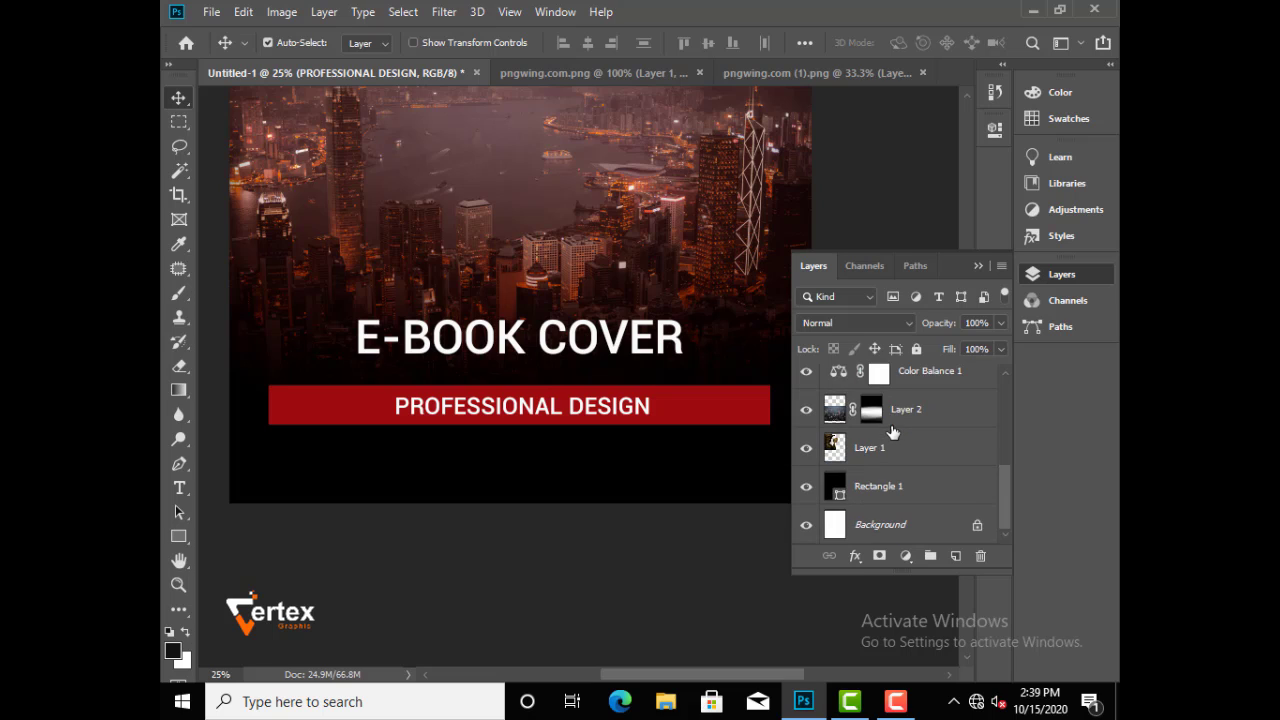
pyautogui.scroll(3, 890, 430)
pyautogui.scroll(3, 890, 430)
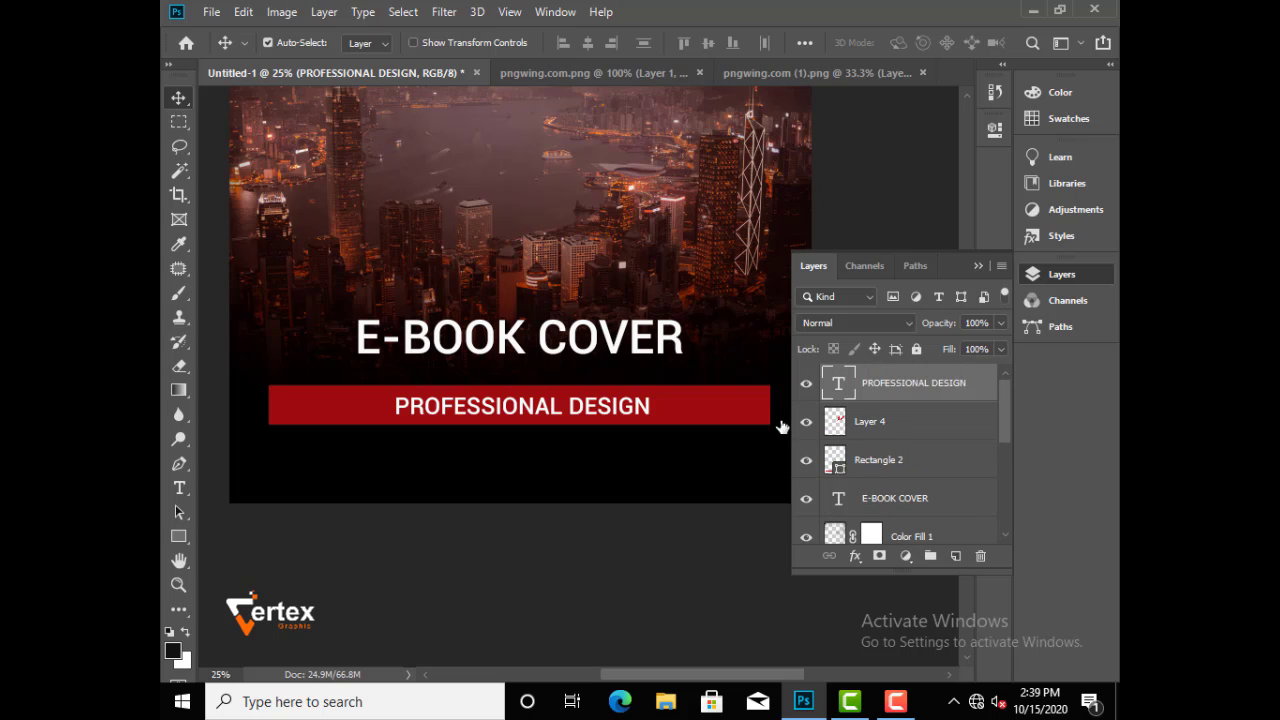
pyautogui.click(703, 408)
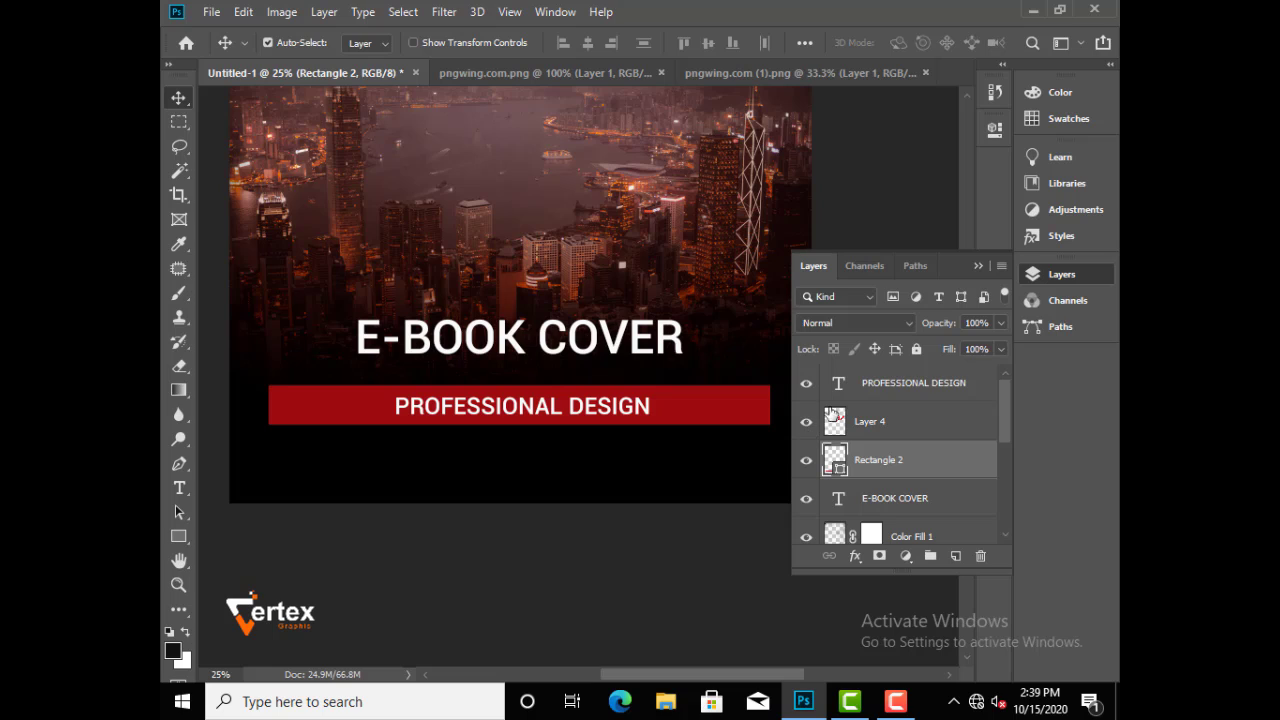
pyautogui.keyDown('shift'); pyautogui.click(870, 394); pyautogui.keyUp('shift')
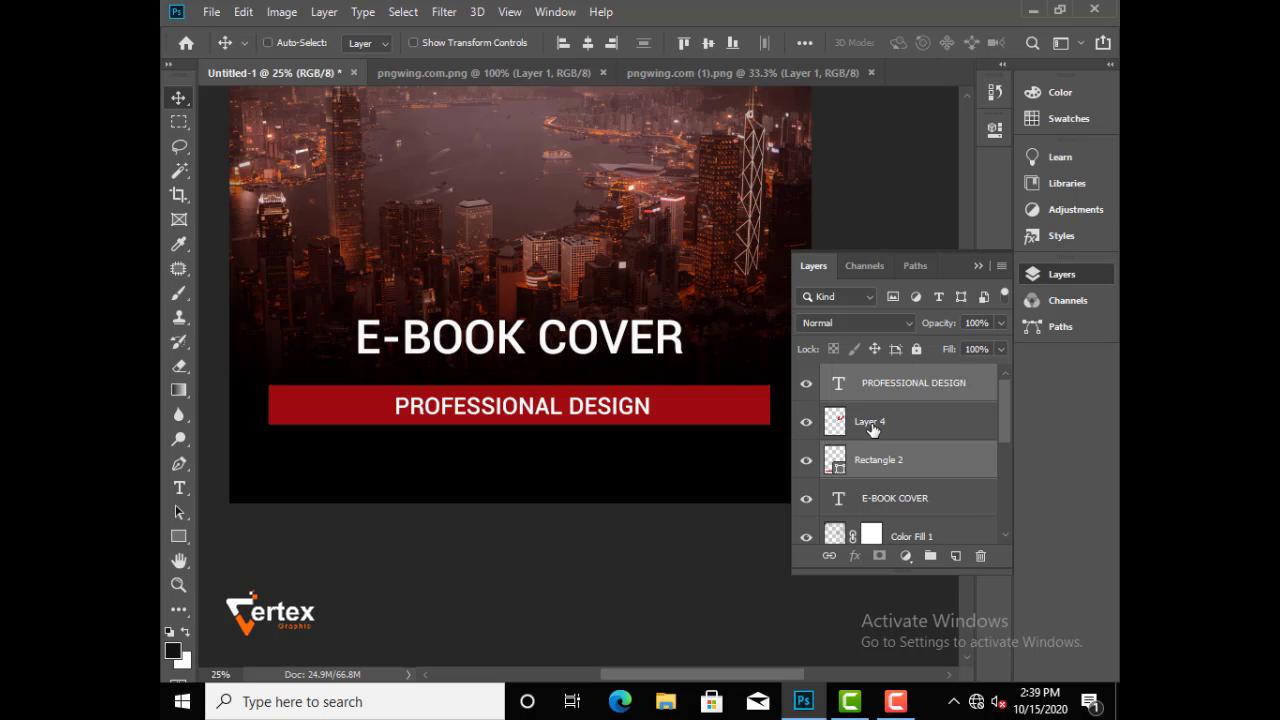
pyautogui.moveTo(588, 426); pyautogui.dragTo(588, 410)
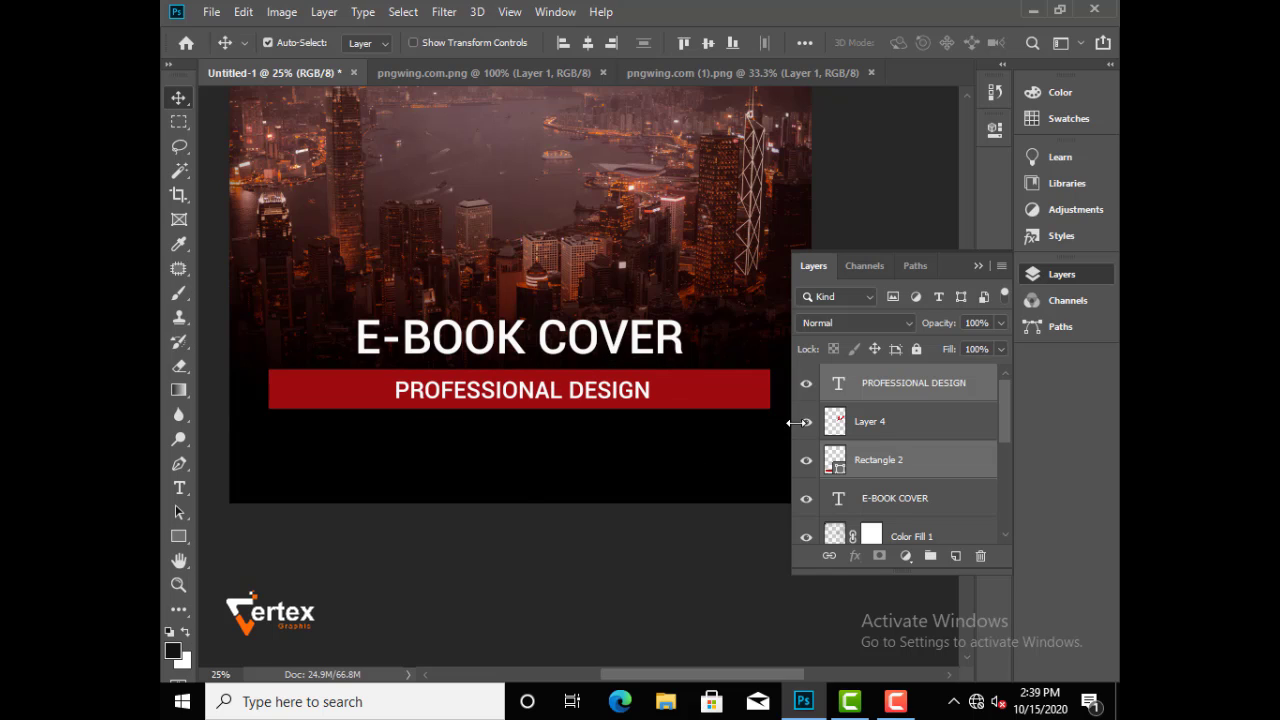
pyautogui.click(978, 266)
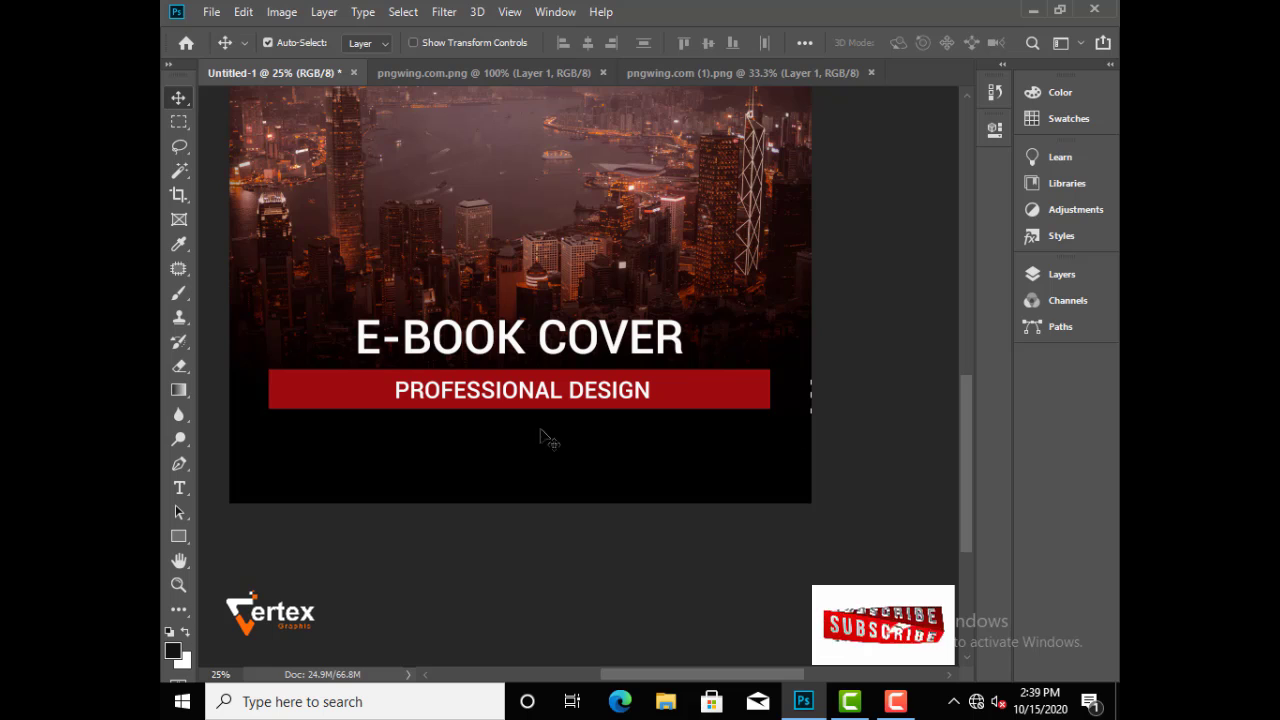
# Add a white 12 pt Roboto Medium Lorem ipsum placeholder paragraph as wide as the red bar, and place it just beneath the bar
pyautogui.click(181, 488)
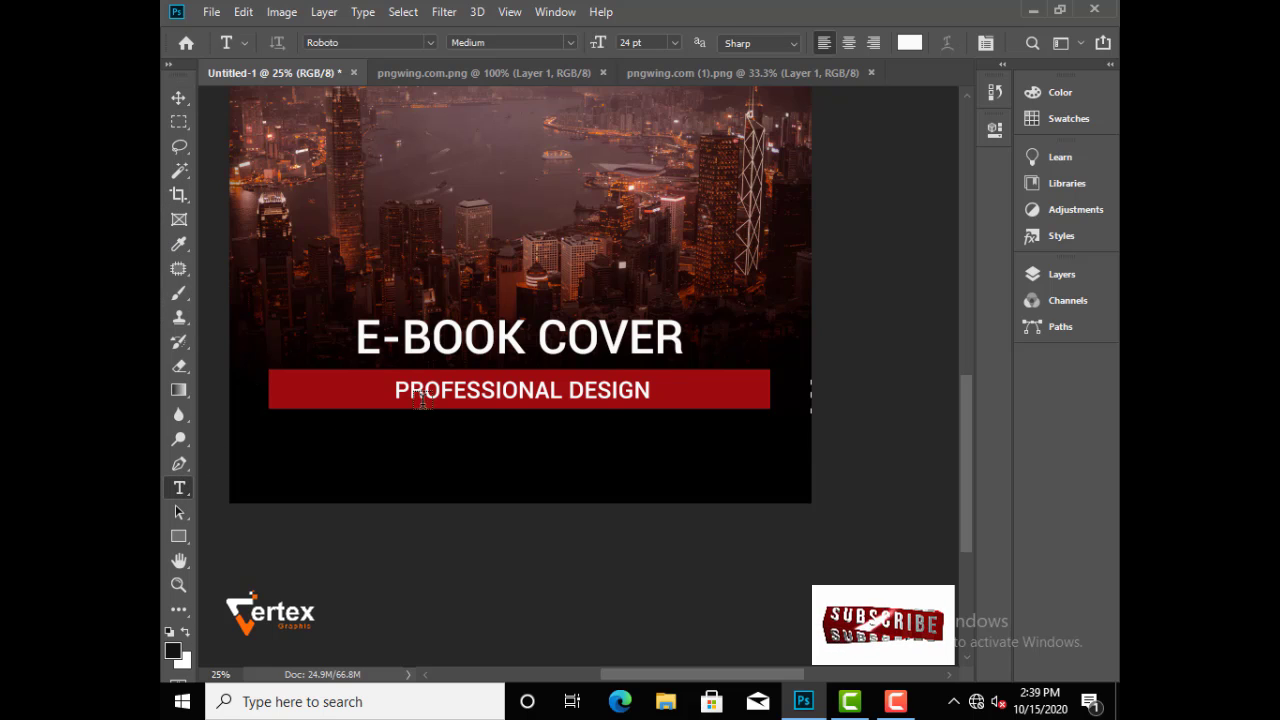
pyautogui.click(675, 42)
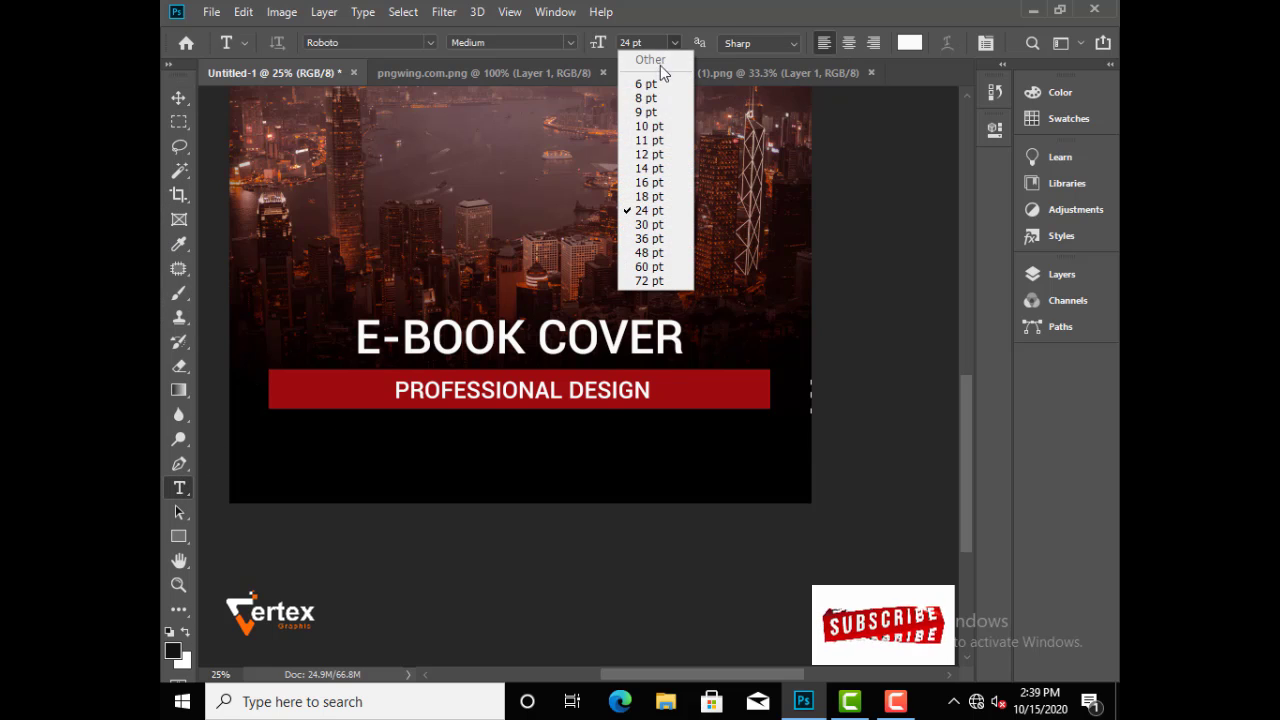
pyautogui.click(649, 154)
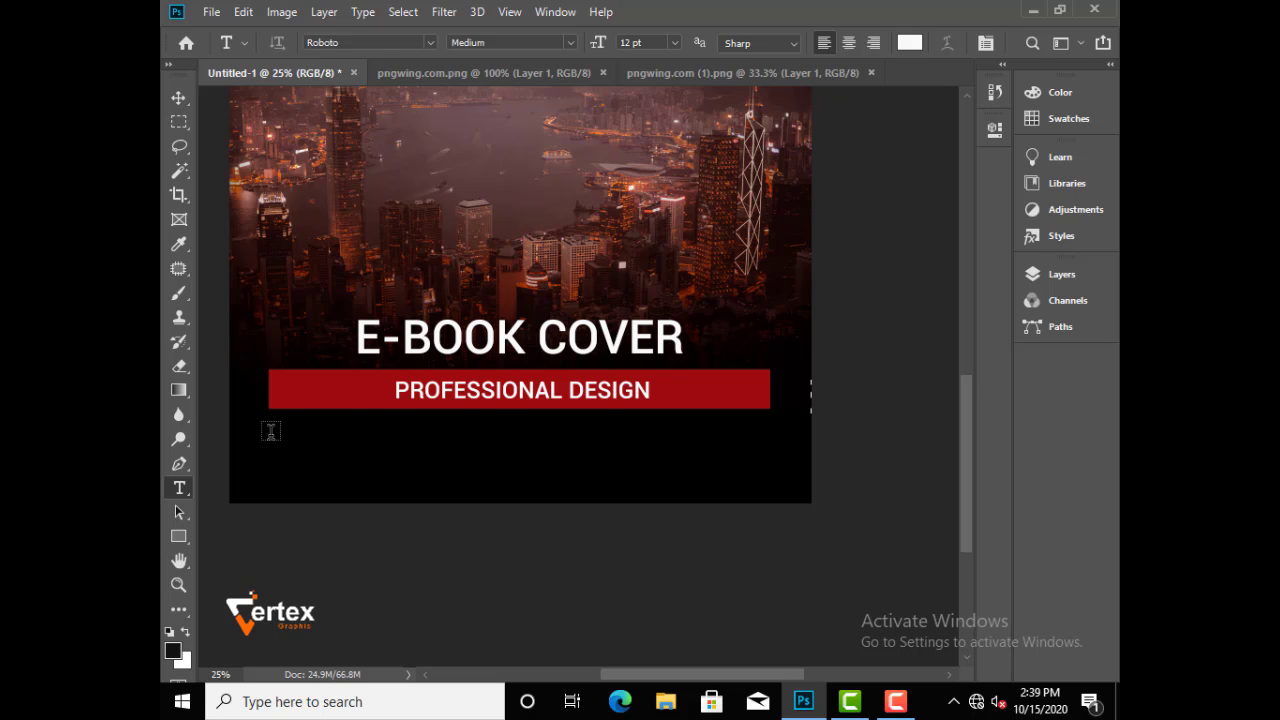
pyautogui.moveTo(268, 436); pyautogui.dragTo(770, 488)
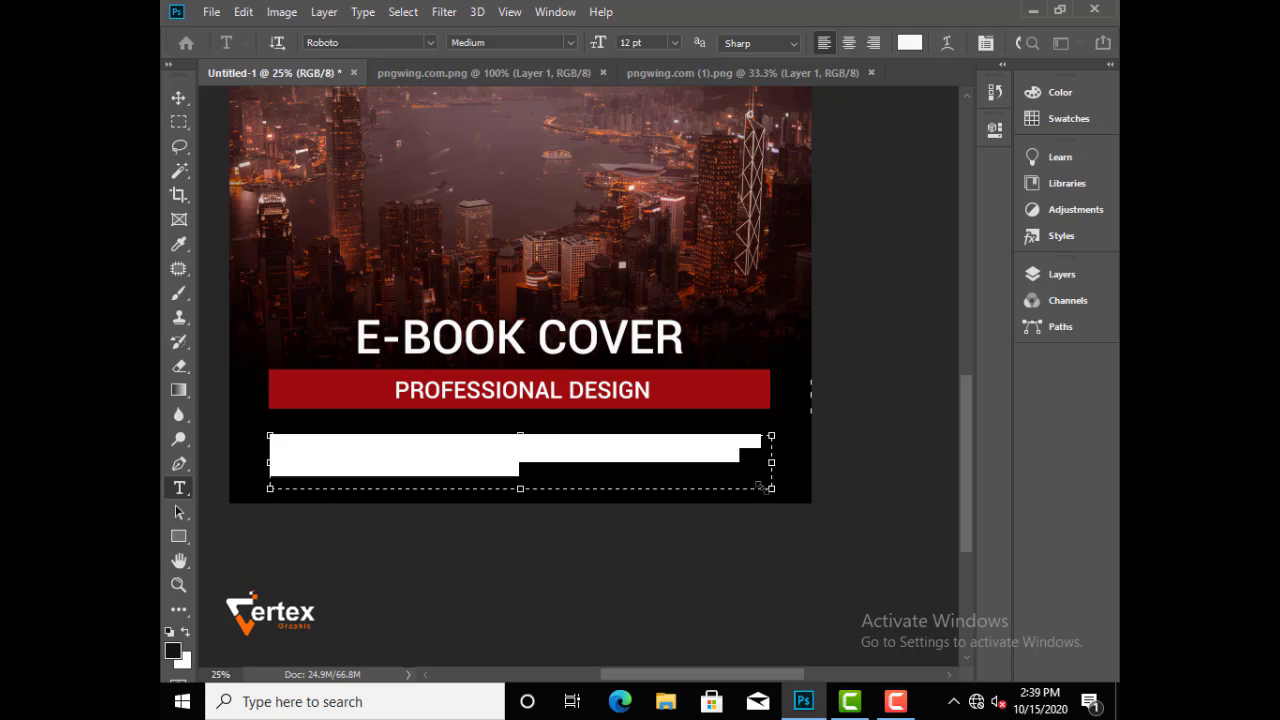
pyautogui.click(178, 99)
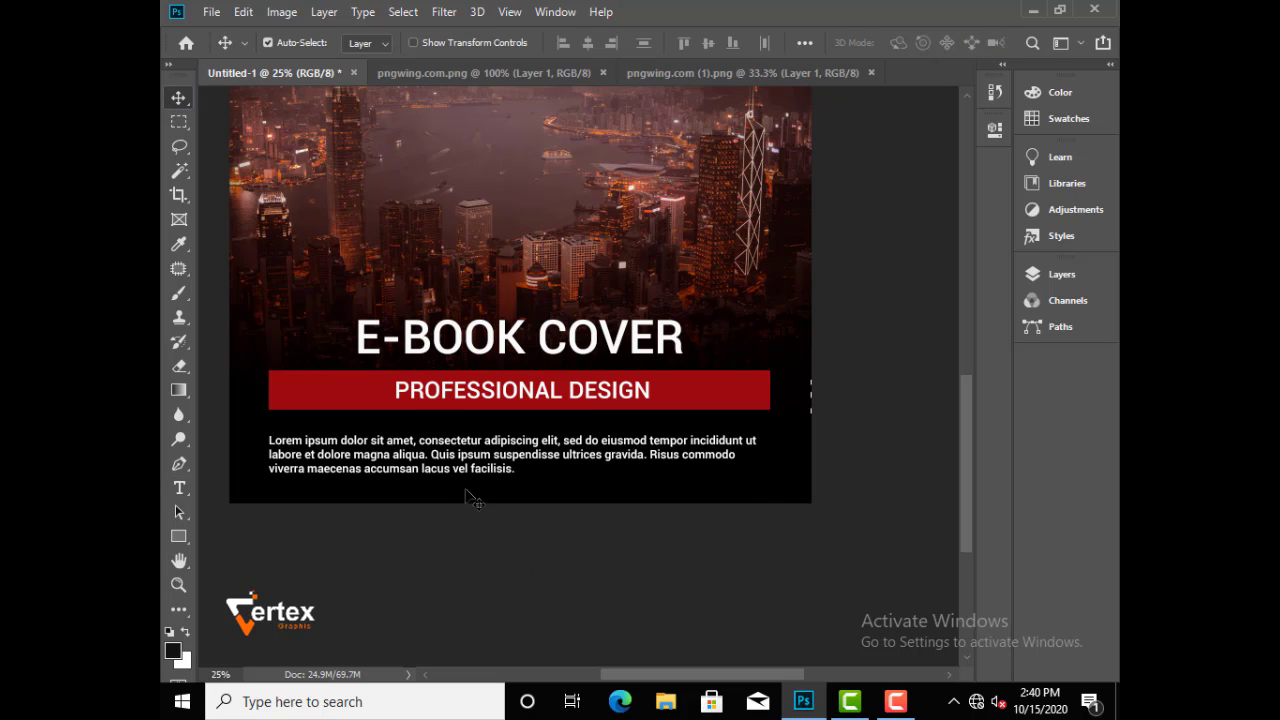
pyautogui.moveTo(465, 473); pyautogui.dragTo(465, 466)
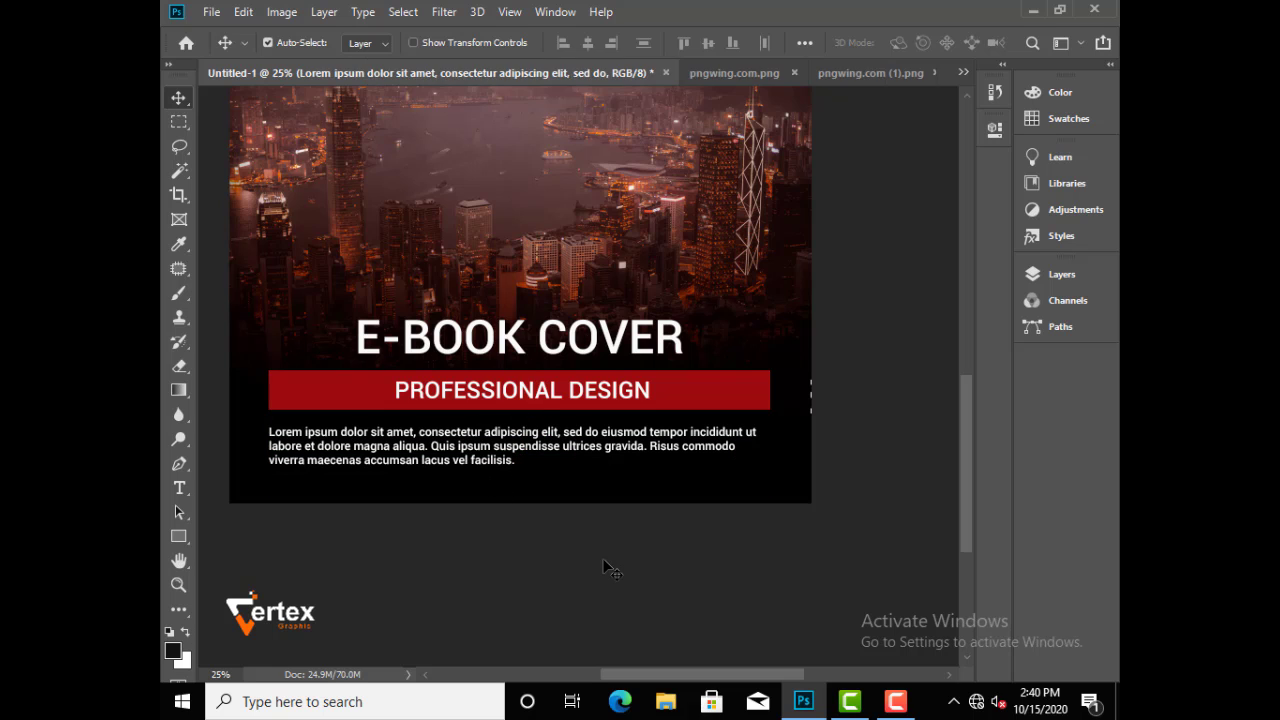
pyautogui.click(606, 563)
# Review the composition of the whole e-book cover
pyautogui.keyDown('ctrl'); pyautogui.keyDown('alt'); pyautogui.click(558, 345); pyautogui.keyUp('alt'); pyautogui.keyUp('ctrl')
pyautogui.keyDown('ctrl'); pyautogui.keyDown('alt'); pyautogui.click(558, 345); pyautogui.keyUp('alt'); pyautogui.keyUp('ctrl')
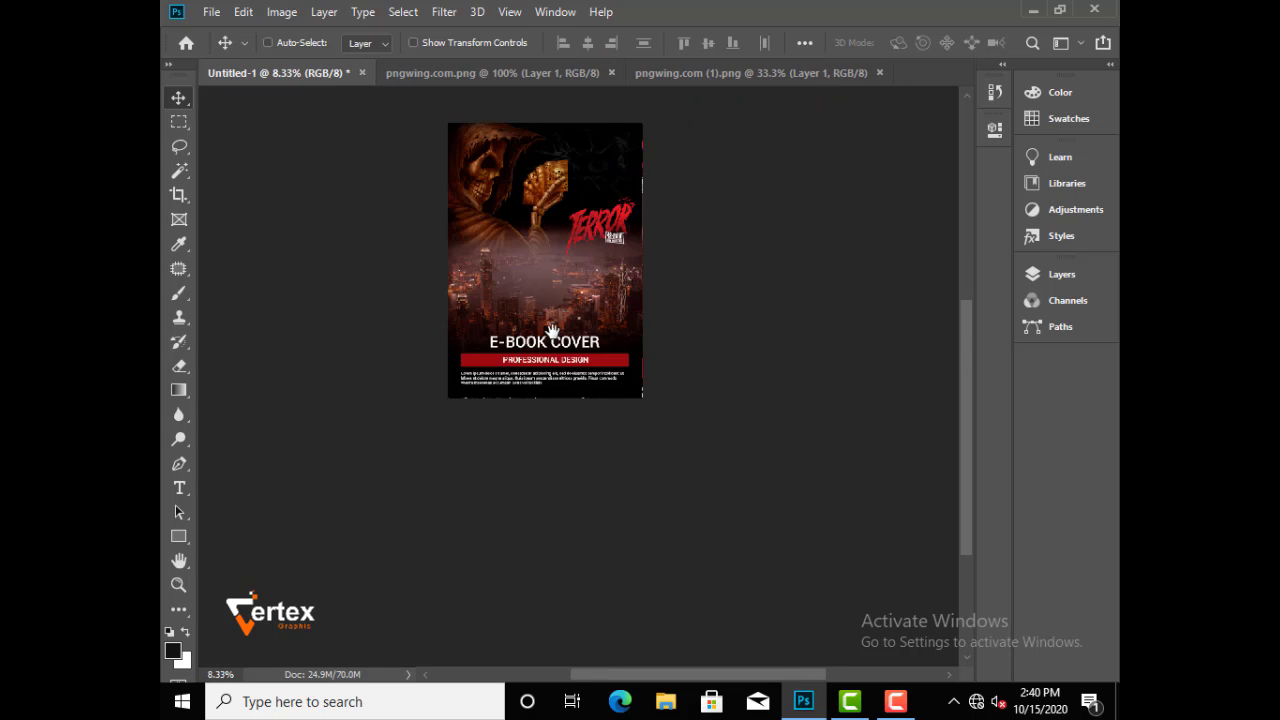
pyautogui.keyDown('ctrl'); pyautogui.click(587, 345); pyautogui.keyUp('ctrl')
pyautogui.keyDown('ctrl'); pyautogui.click(587, 345); pyautogui.keyUp('ctrl')
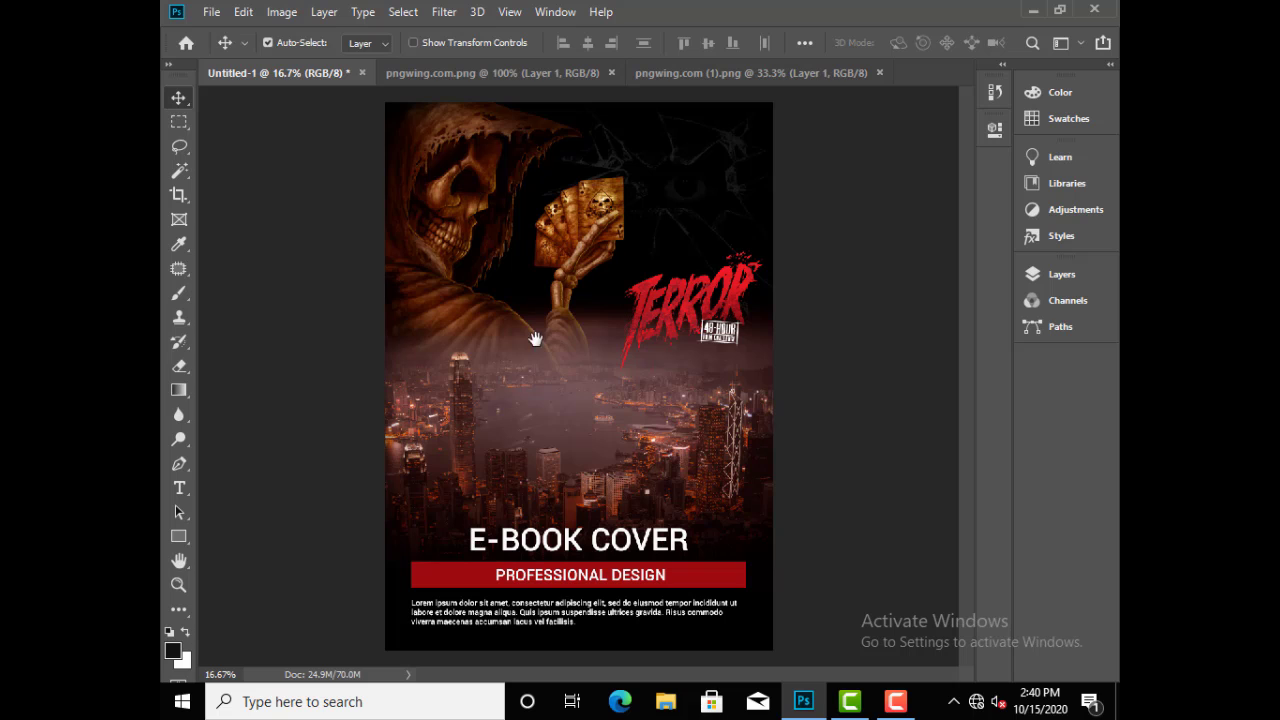
pyautogui.keyDown('ctrl'); pyautogui.keyDown('alt'); pyautogui.click(585, 376); pyautogui.keyUp('alt'); pyautogui.keyUp('ctrl')
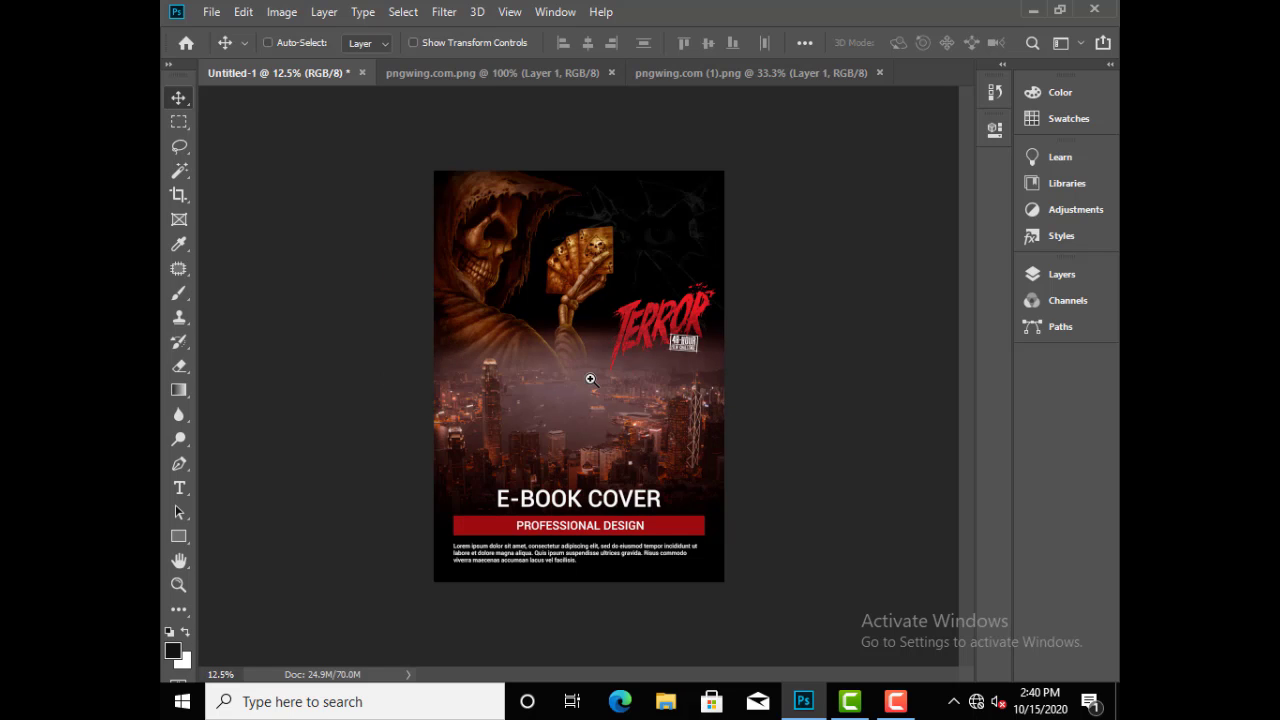
pyautogui.keyDown('ctrl'); pyautogui.click(612, 398); pyautogui.keyUp('ctrl')
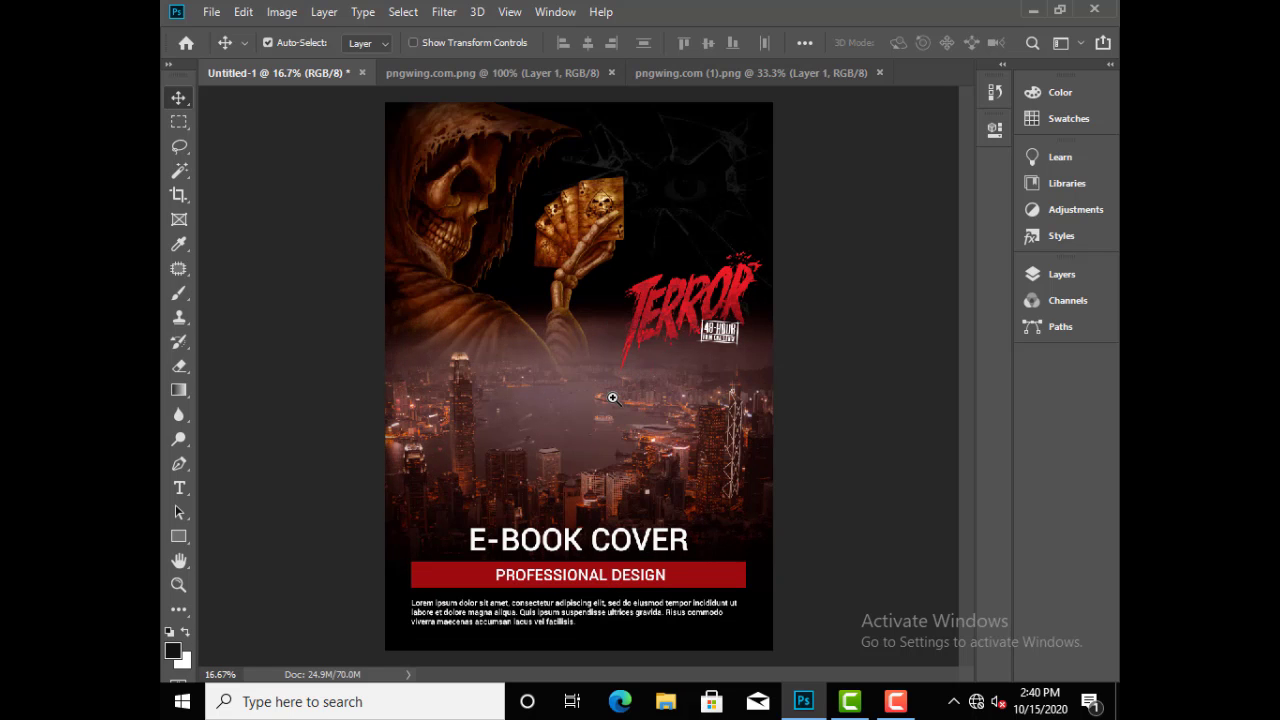